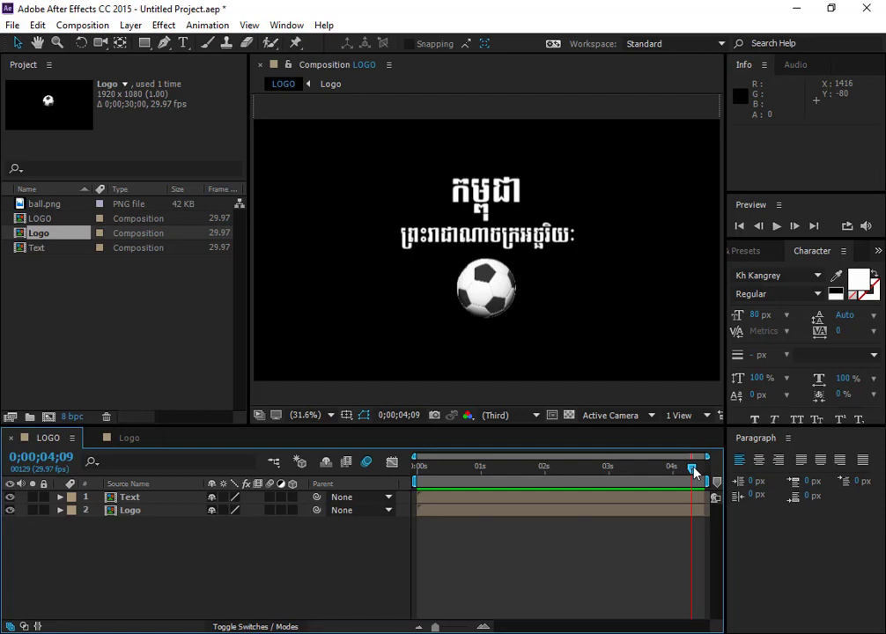
- Preview the LOGO composition's animation from the first frame, then stop playback
{"action": "left_click_drag", "start_coordinate": [695, 473], "coordinate": [405, 488]}
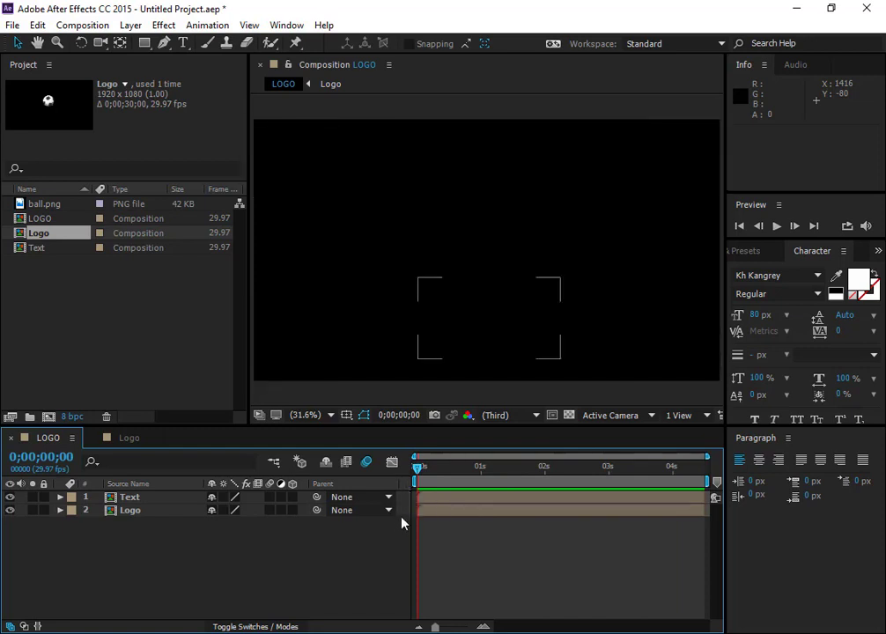
{"action": "key", "text": "space"}
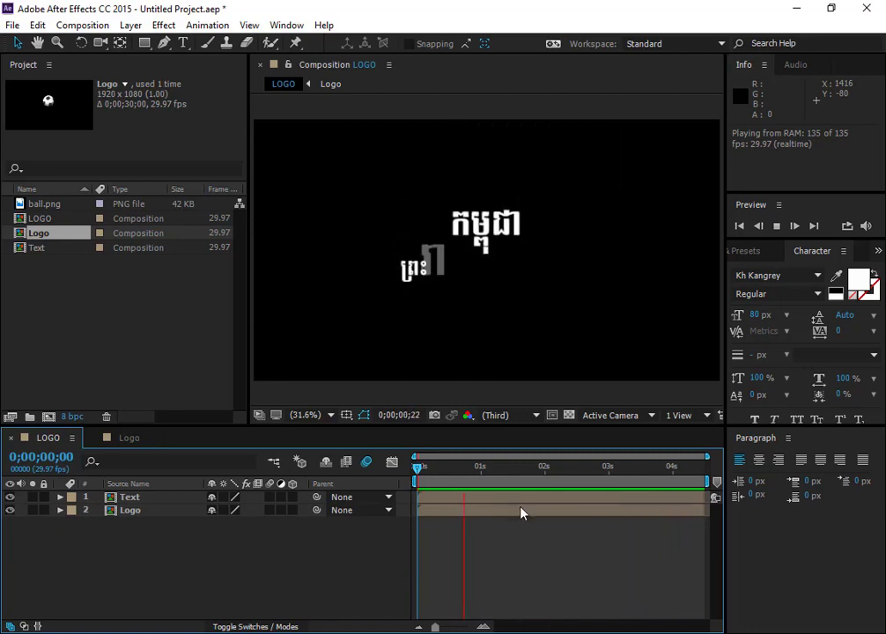
{"action": "key", "text": "space"}
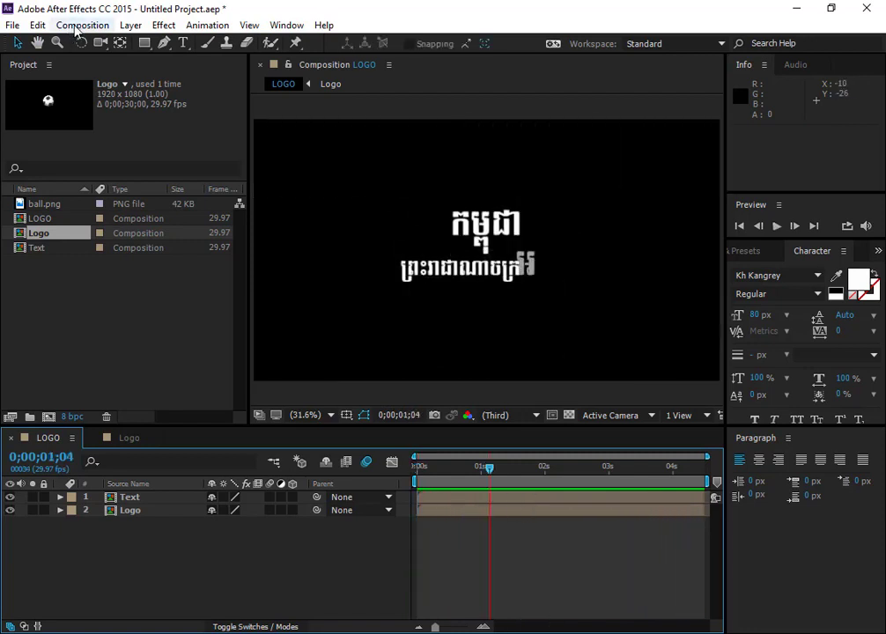
- Create a new composition named Logo Test with the HDTV 1080 29.97 preset and a 30-second duration
{"action": "left_click", "coordinate": [79, 26]}
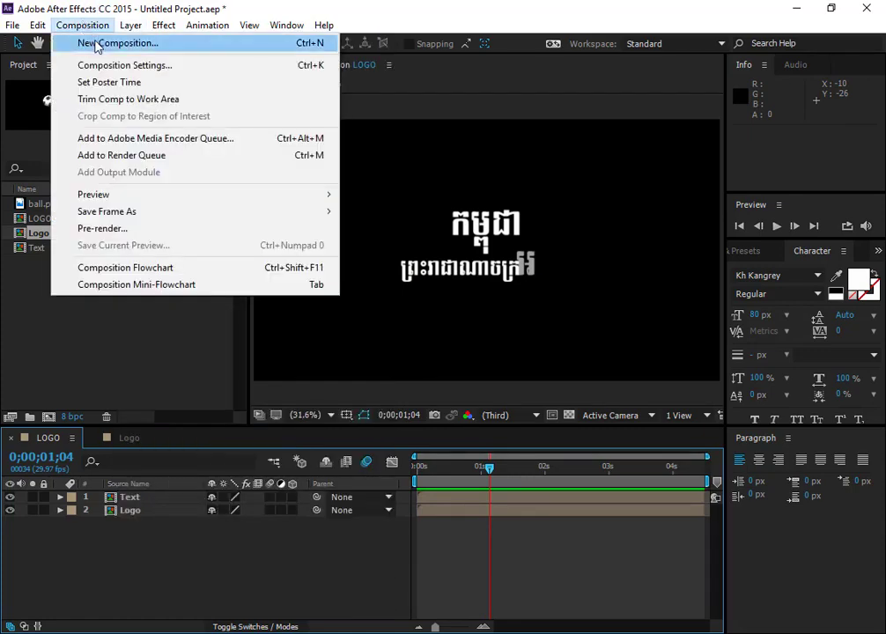
{"action": "left_click", "coordinate": [97, 44]}
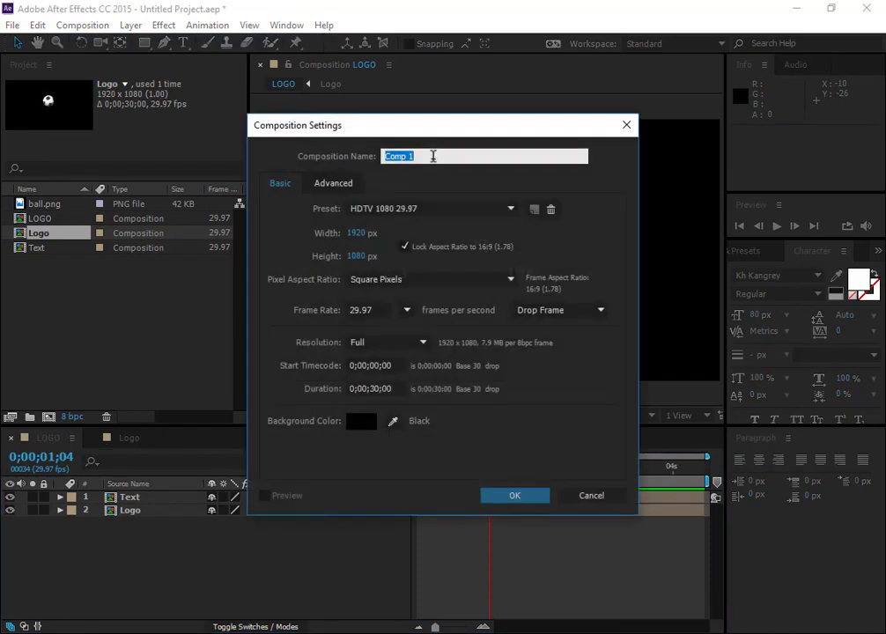
{"action": "type", "text": "Logo Test"}
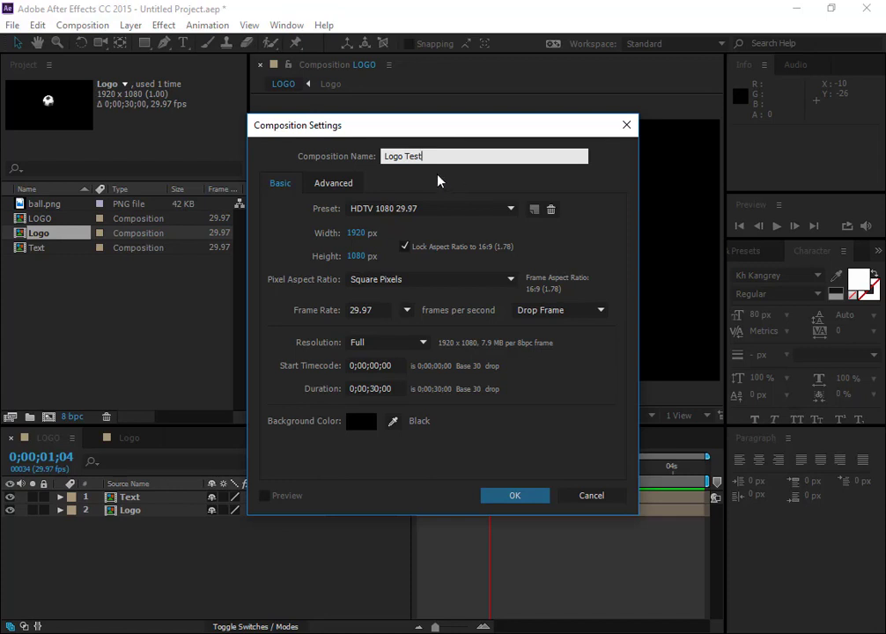
{"action": "left_click", "coordinate": [515, 497]}
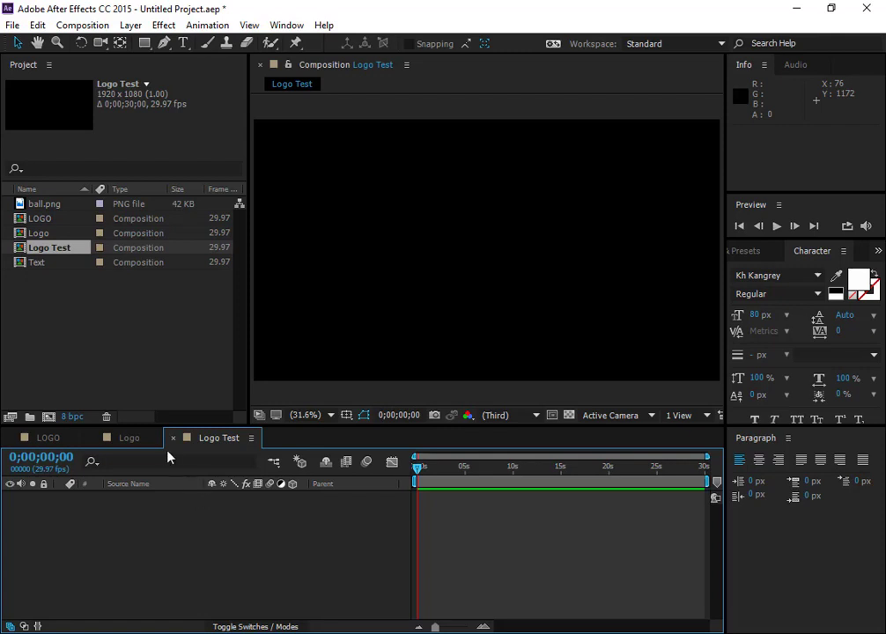
- Add a new text layer to the Logo Test composition
{"action": "right_click", "coordinate": [72, 525]}
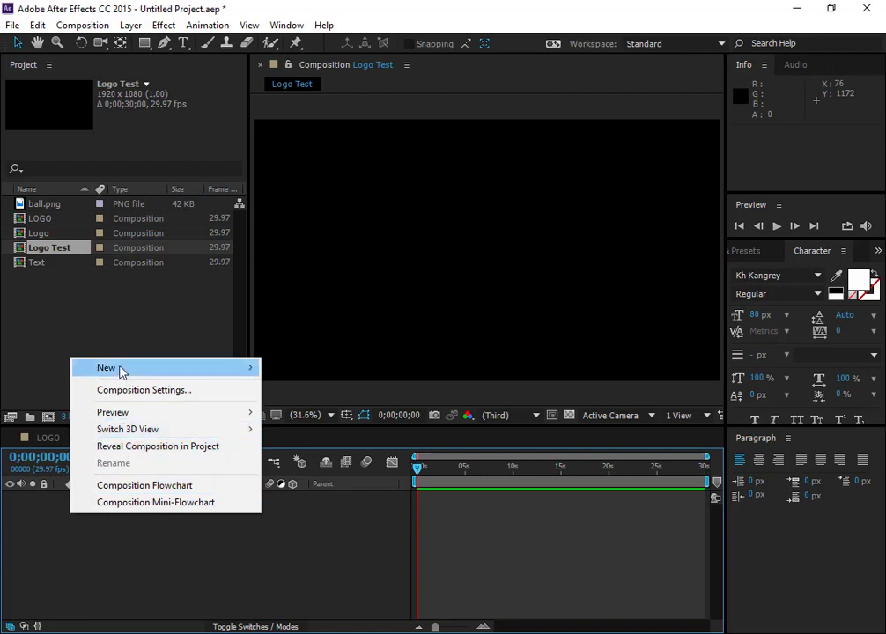
{"action": "mouse_move", "coordinate": [170, 373]}
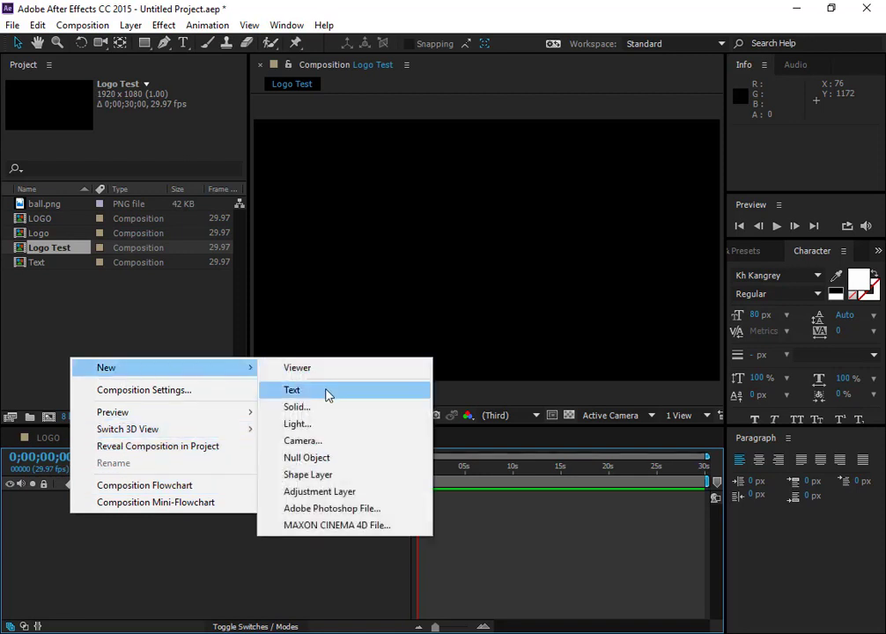
{"action": "left_click", "coordinate": [327, 395]}
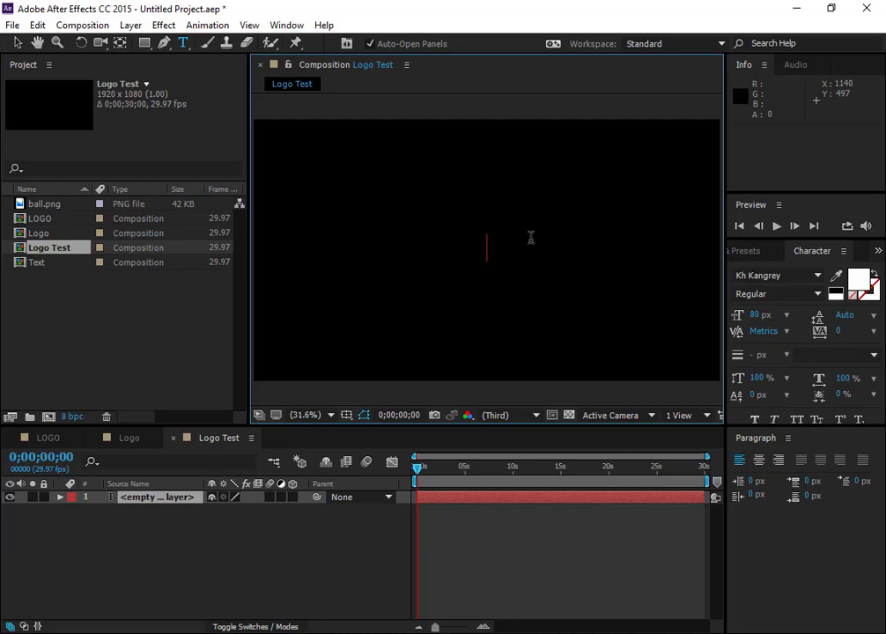
- Try entering the Khmer text កម្ពុ in the empty text layer in the Kh Kangrey font, and erase it
{"action": "type", "text": "k"}
{"action": "key", "text": "BackSpace"}
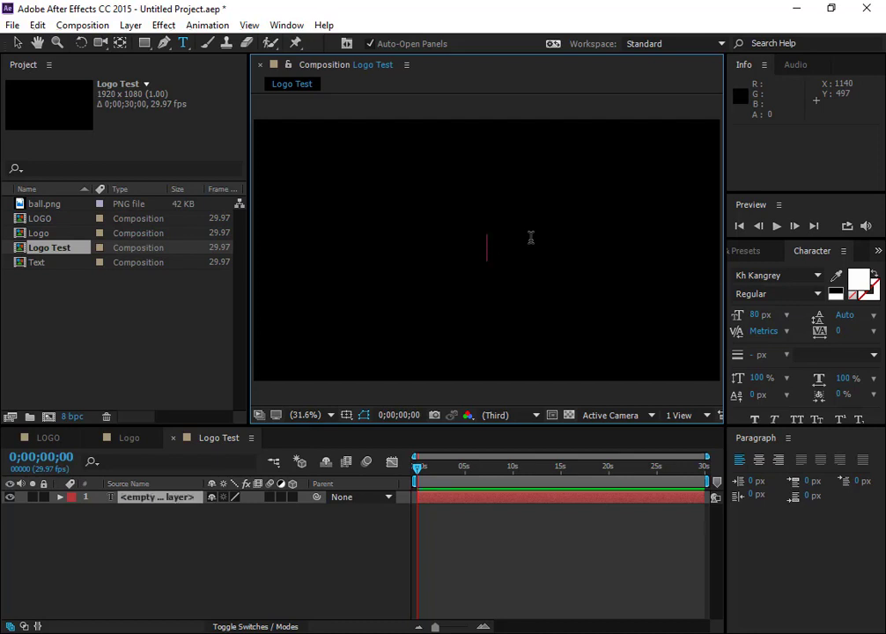
{"action": "type", "text": "កម"}
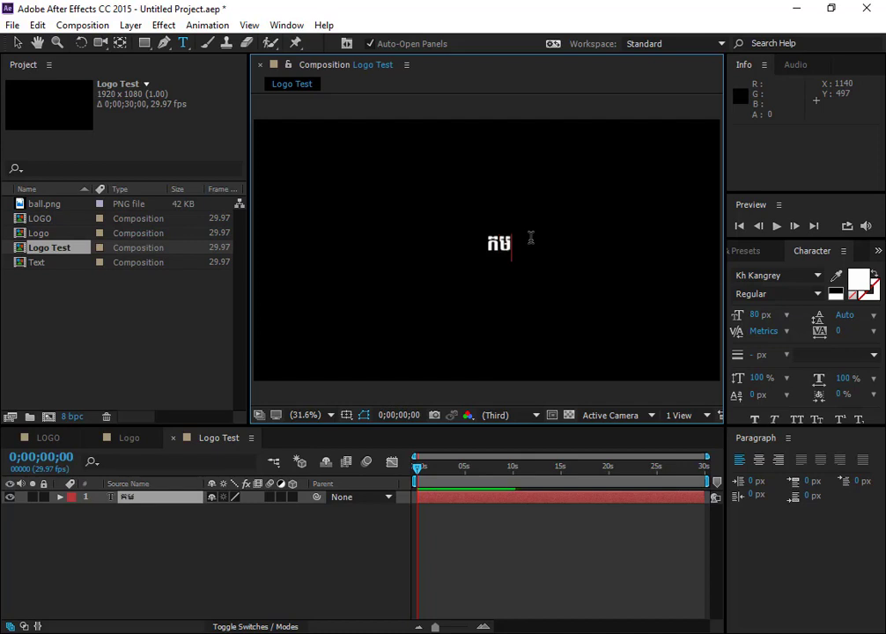
{"action": "type", "text": "្ពុ"}
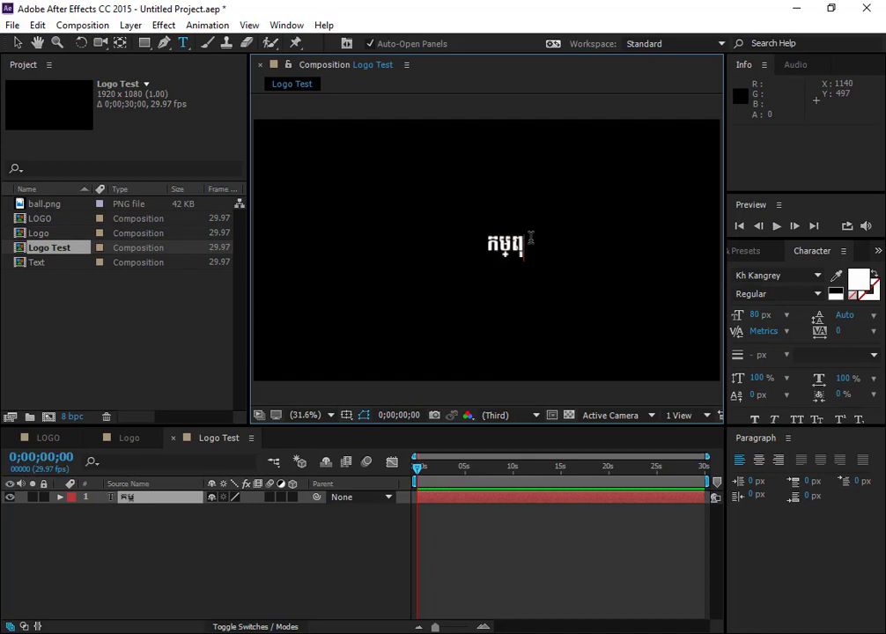
{"action": "key", "text": "BackSpace"}
{"action": "key", "text": "BackSpace"}
{"action": "key", "text": "BackSpace"}
{"action": "key", "text": "BackSpace"}
{"action": "key", "text": "BackSpace"}
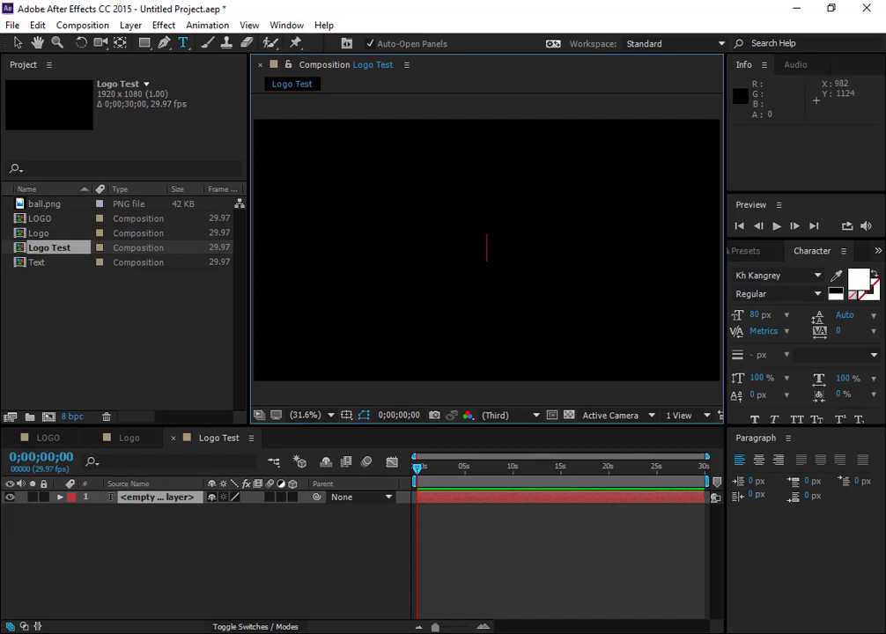
- Try entering sample Khmer characters with subscripts in the text layer, and clear them all
{"action": "left_click", "coordinate": [813, 593]}
{"action": "type", "text": "ចក្ចកស្ស"}
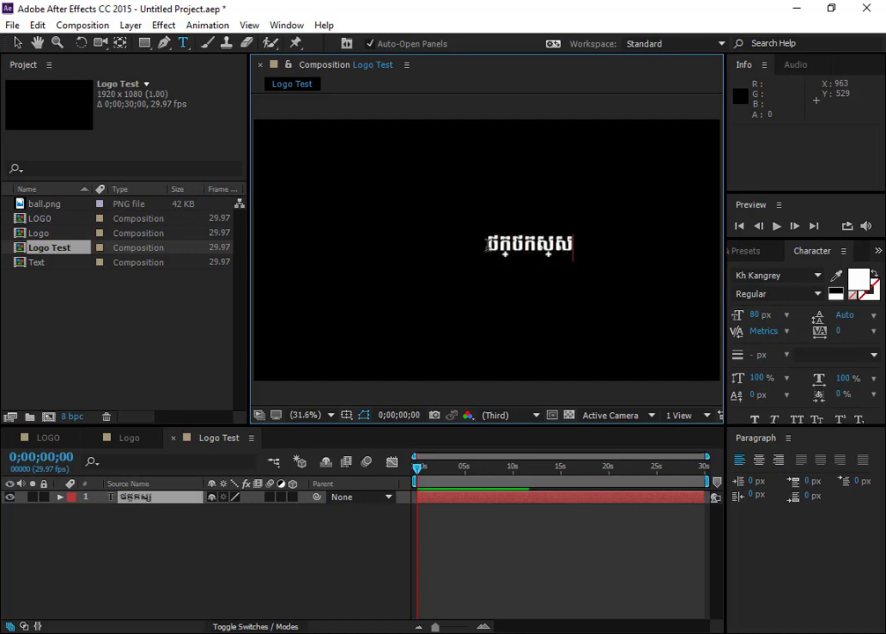
{"action": "key", "text": "BackSpace"}
{"action": "key", "text": "BackSpace"}
{"action": "key", "text": "BackSpace"}
{"action": "key", "text": "BackSpace"}
{"action": "key", "text": "BackSpace"}
{"action": "key", "text": "BackSpace"}
{"action": "key", "text": "BackSpace"}
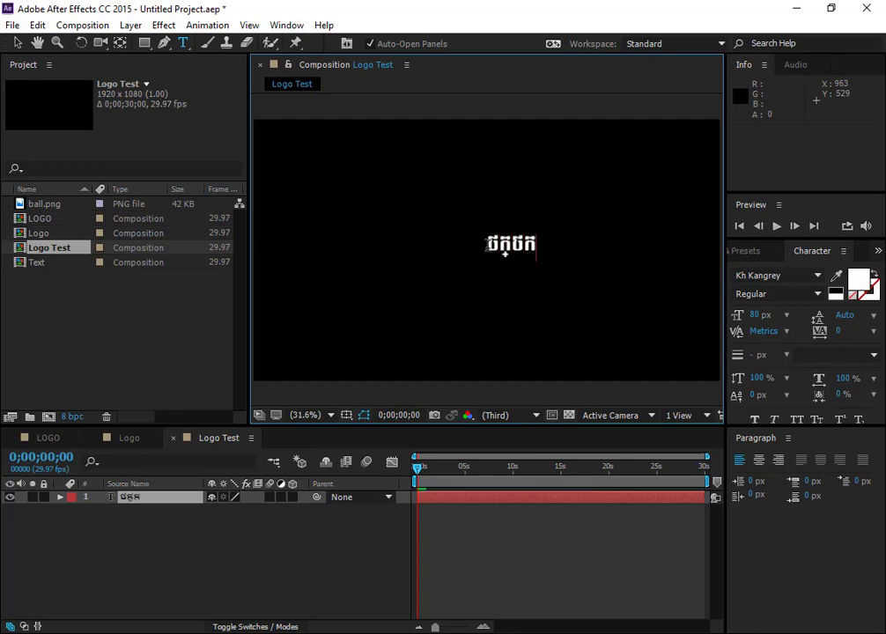
{"action": "key", "text": "BackSpace"}
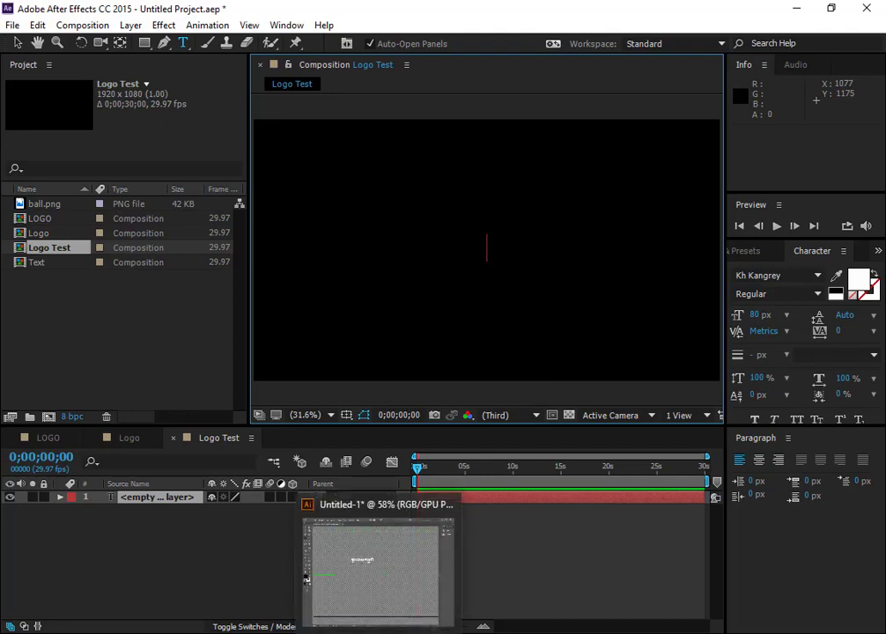
- Copy the Khmer text ប្រទេសកម្ពុជា from the open Illustrator document and paste it into the After Effects text layer
{"action": "left_click", "coordinate": [370, 586]}
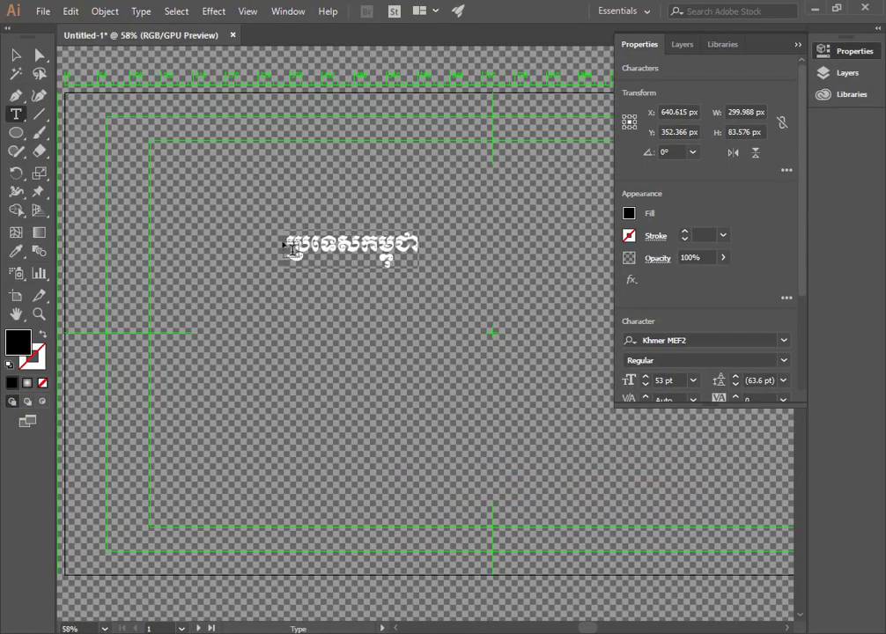
{"action": "left_click_drag", "start_coordinate": [288, 249], "coordinate": [422, 240]}
{"action": "key", "text": "ctrl+c"}
{"action": "left_click", "coordinate": [362, 632]}
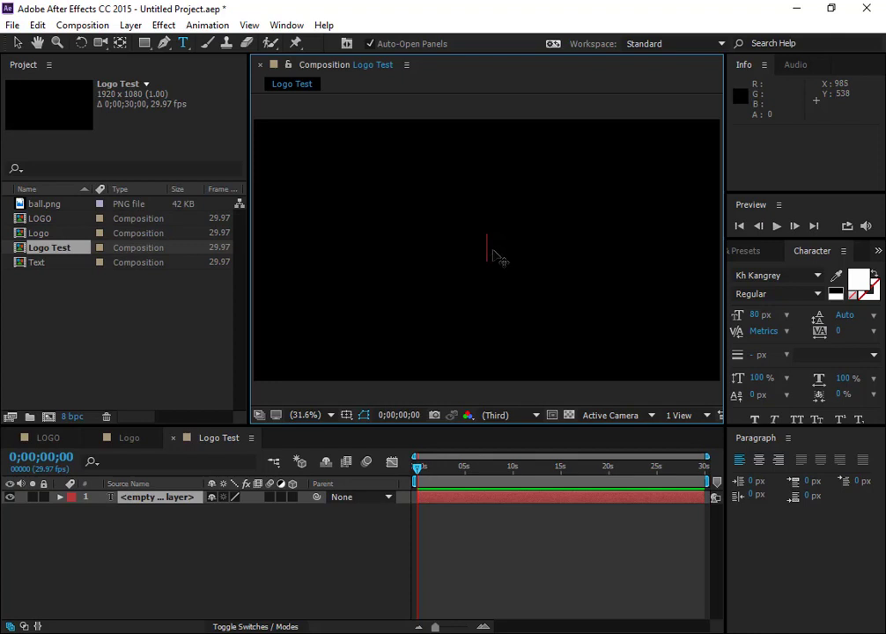
{"action": "key", "text": "ctrl+v"}
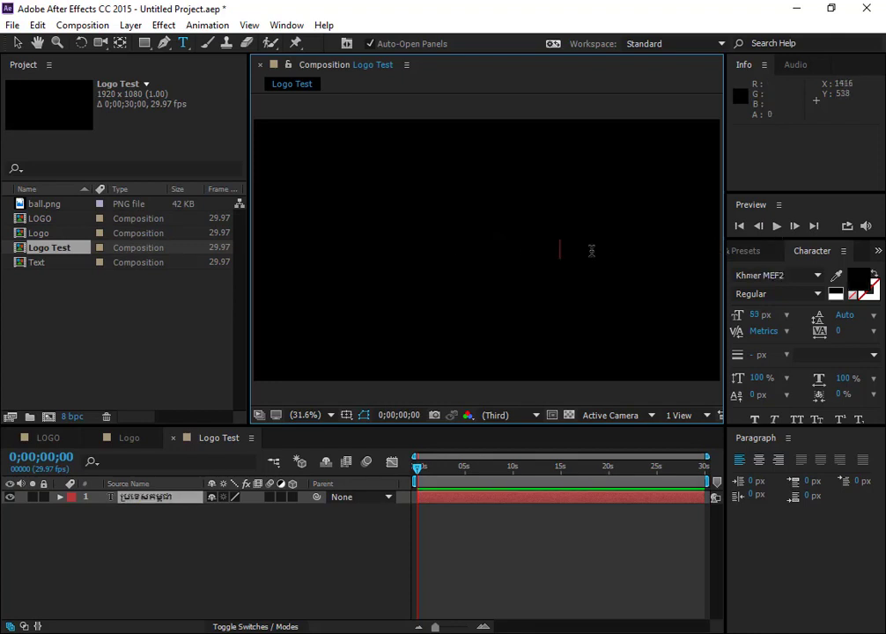
- Change the fill colour of the pasted Khmer text to white
{"action": "left_click_drag", "start_coordinate": [564, 248], "coordinate": [415, 259]}
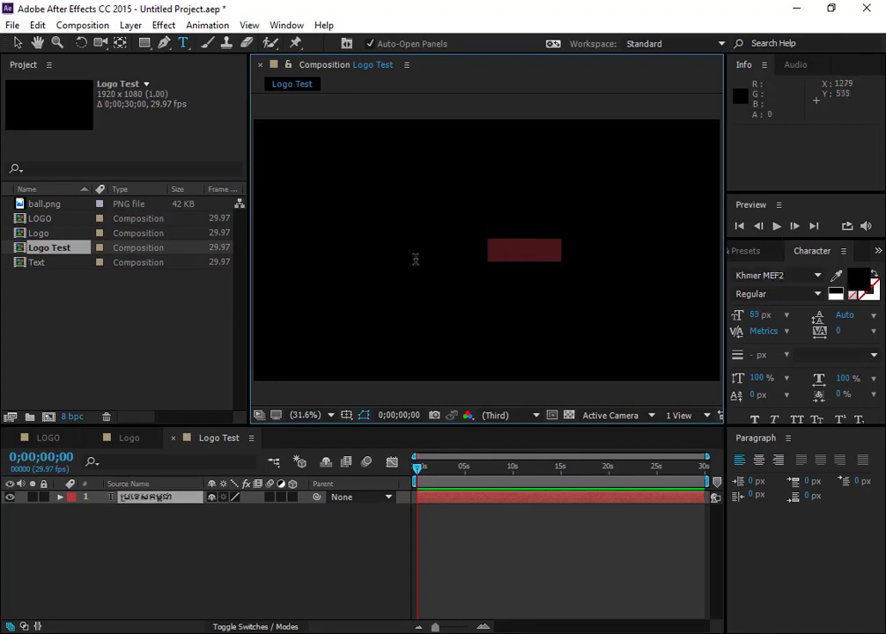
{"action": "left_click", "coordinate": [862, 281]}
{"action": "left_click_drag", "start_coordinate": [382, 272], "coordinate": [261, 232]}
{"action": "left_click", "coordinate": [596, 230]}
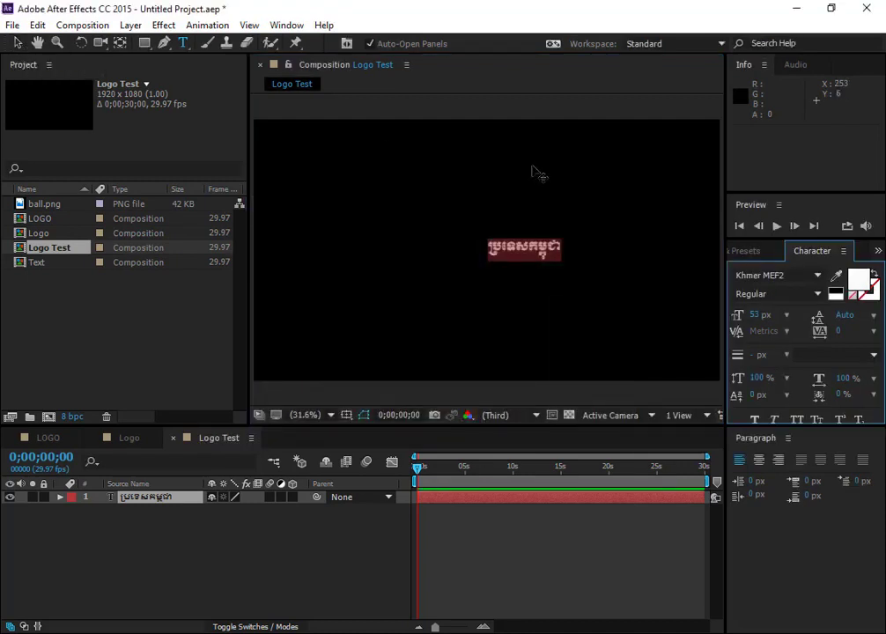
- Replace the pasted text with កម្ពុជា, keeping the Khmer MEF2 formatting
{"action": "left_click", "coordinate": [564, 250]}
{"action": "key", "text": "BackSpace"}
{"action": "key", "text": "BackSpace"}
{"action": "key", "text": "BackSpace"}
{"action": "key", "text": "BackSpace"}
{"action": "key", "text": "BackSpace"}
{"action": "key", "text": "BackSpace"}
{"action": "key", "text": "BackSpace"}
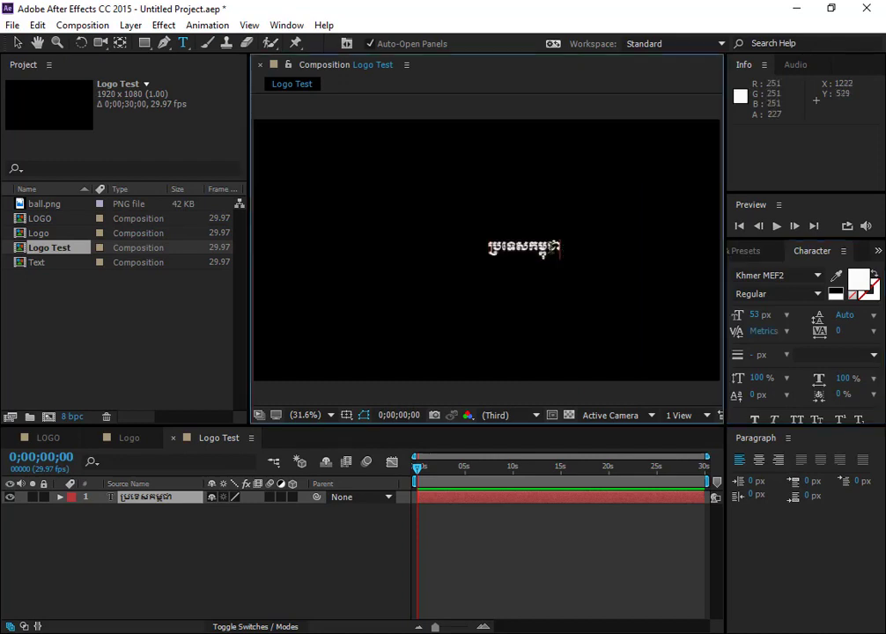
{"action": "key", "text": "BackSpace"}
{"action": "key", "text": "BackSpace"}
{"action": "key", "text": "BackSpace"}
{"action": "key", "text": "BackSpace"}
{"action": "key", "text": "BackSpace"}
{"action": "key", "text": "BackSpace"}
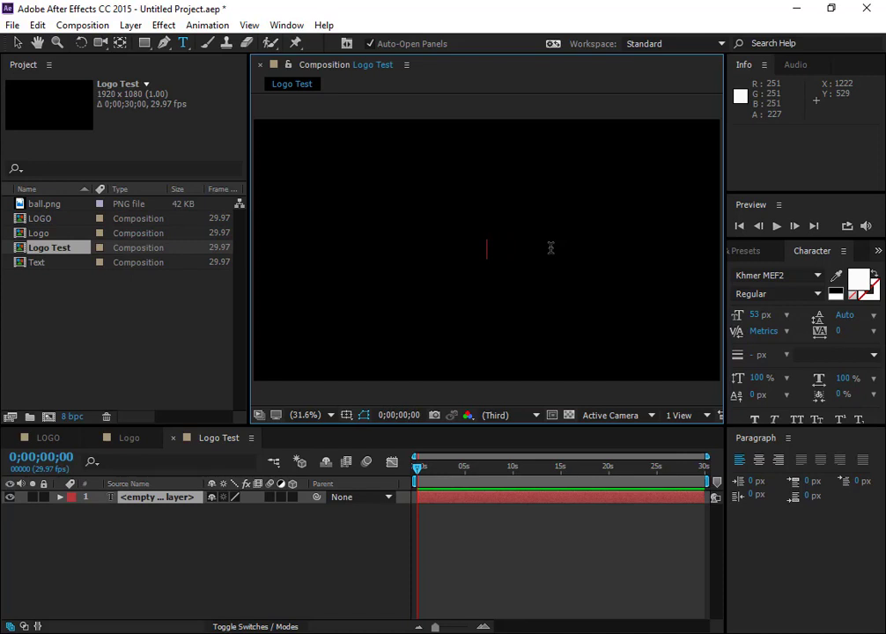
{"action": "type", "text": "ខ្ម"}
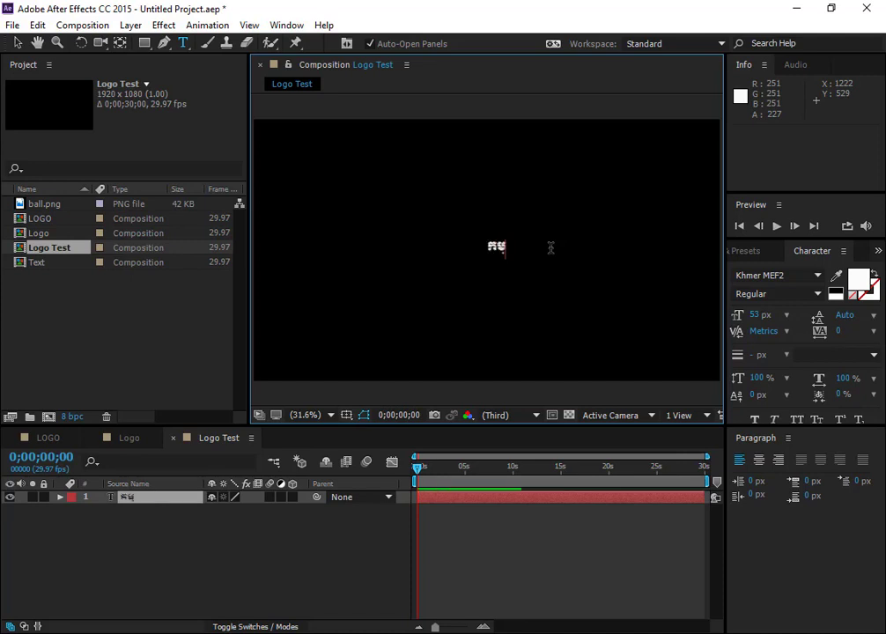
{"action": "type", "text": "ពុជា"}
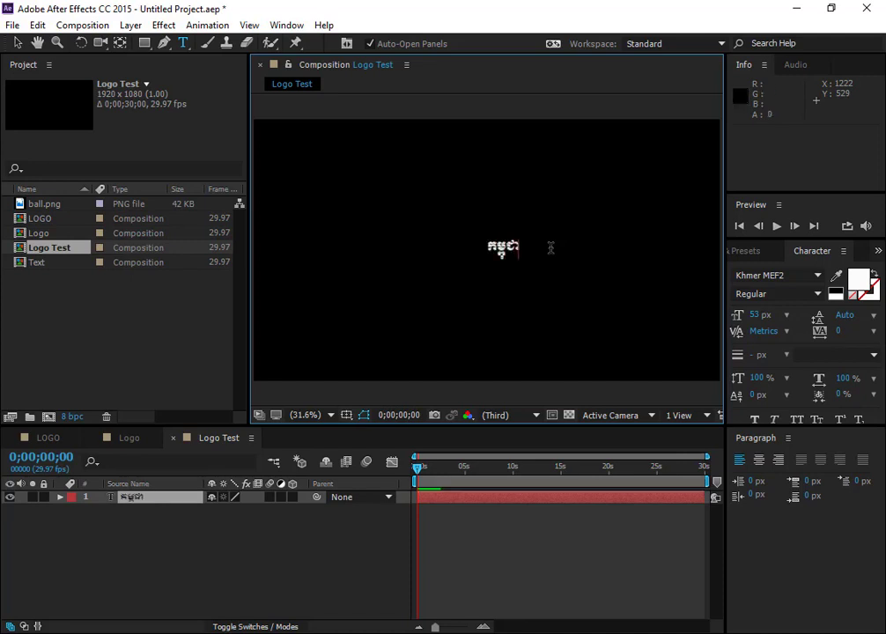
- Set the កម្ពុជា text size to 192 px and move the layer to about position 757, 475, near the frame's centre
{"action": "left_click", "coordinate": [17, 42]}
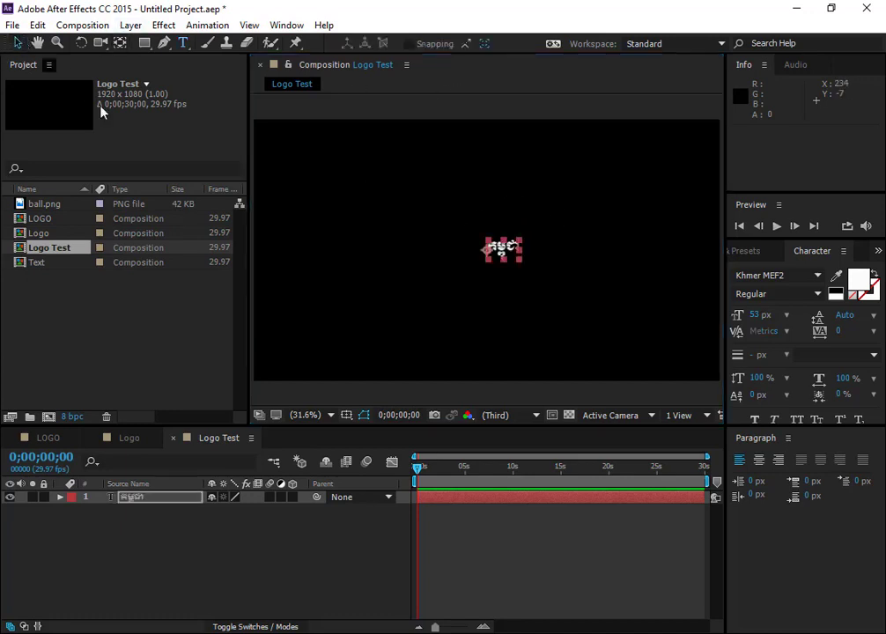
{"action": "left_click_drag", "start_coordinate": [758, 316], "coordinate": [859, 315]}
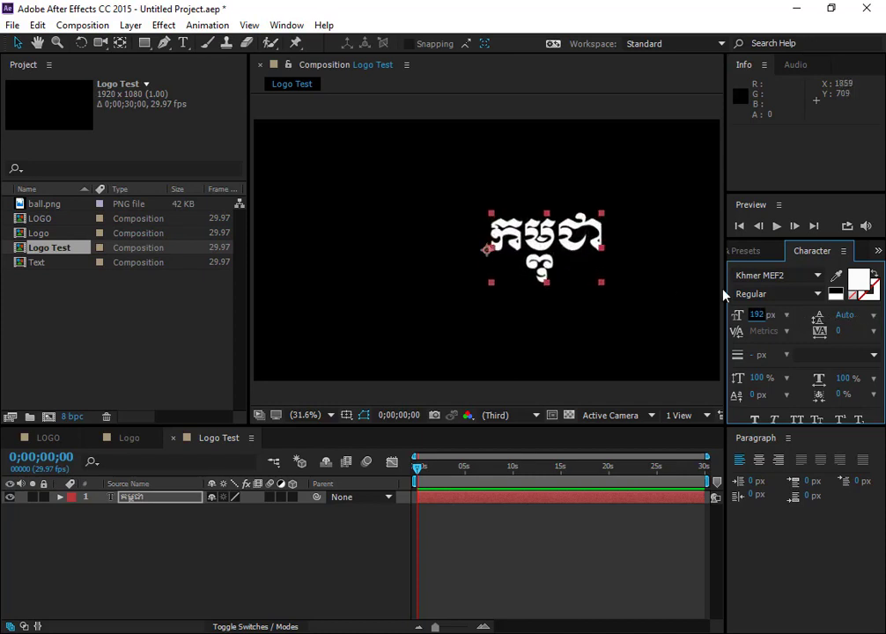
{"action": "left_click_drag", "start_coordinate": [760, 316], "coordinate": [761, 318]}
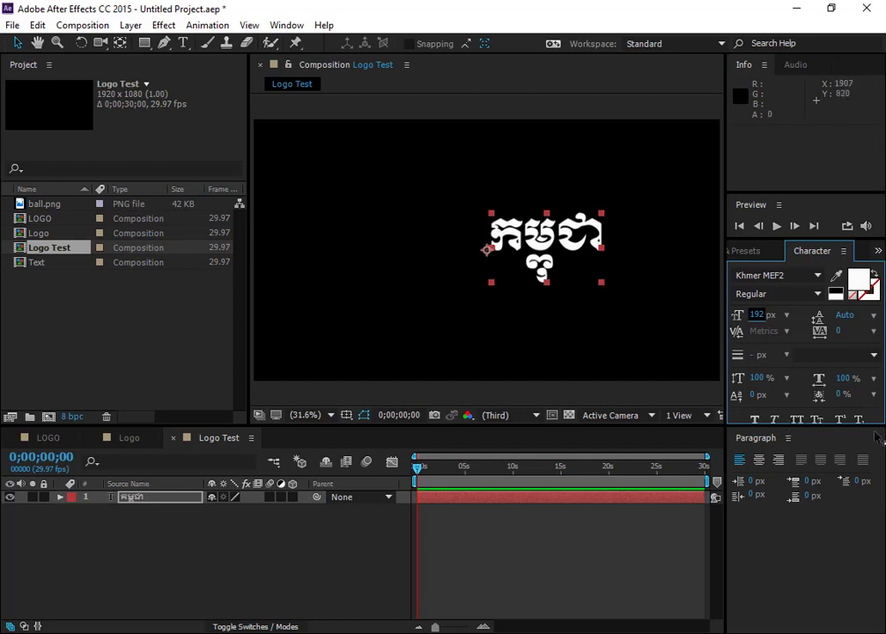
{"action": "mouse_move", "coordinate": [828, 431]}
{"action": "left_mouse_down"}
{"action": "mouse_move", "coordinate": [827, 493]}
{"action": "mouse_move", "coordinate": [827, 451]}
{"action": "left_mouse_up"}
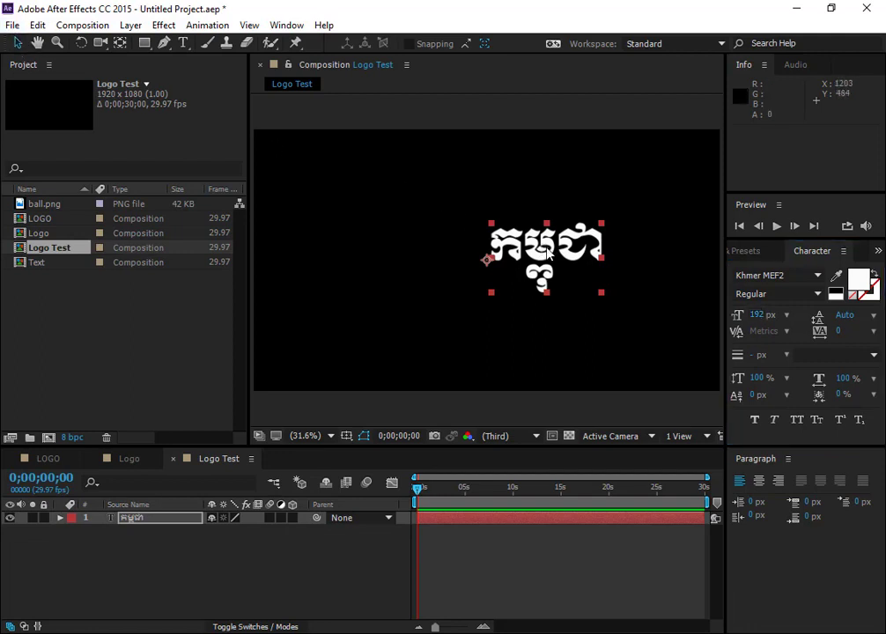
{"action": "left_click_drag", "start_coordinate": [546, 247], "coordinate": [497, 232]}
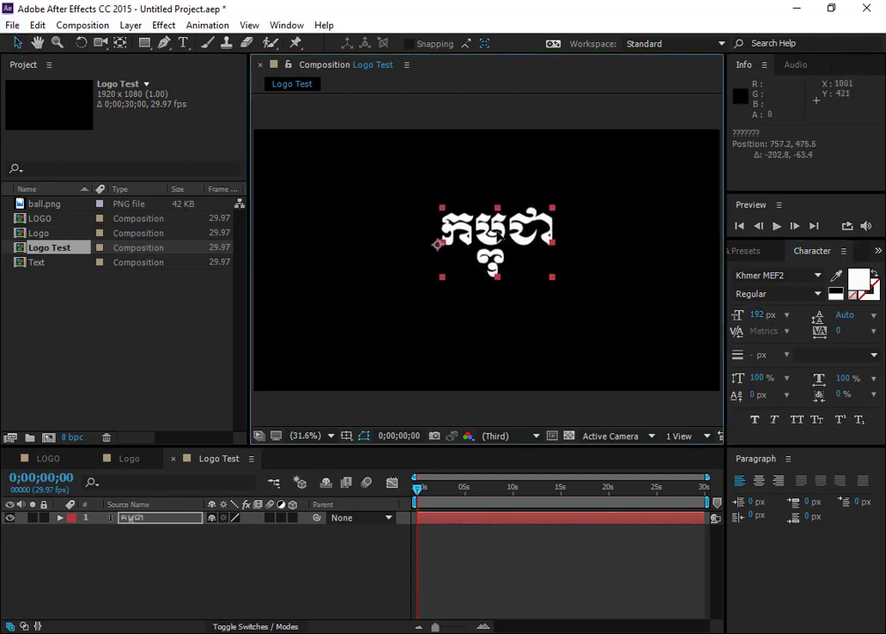
- Duplicate the កម្ពុជា text layer and place the copy directly below the original, at about position 748, 755
{"action": "left_click", "coordinate": [198, 564]}
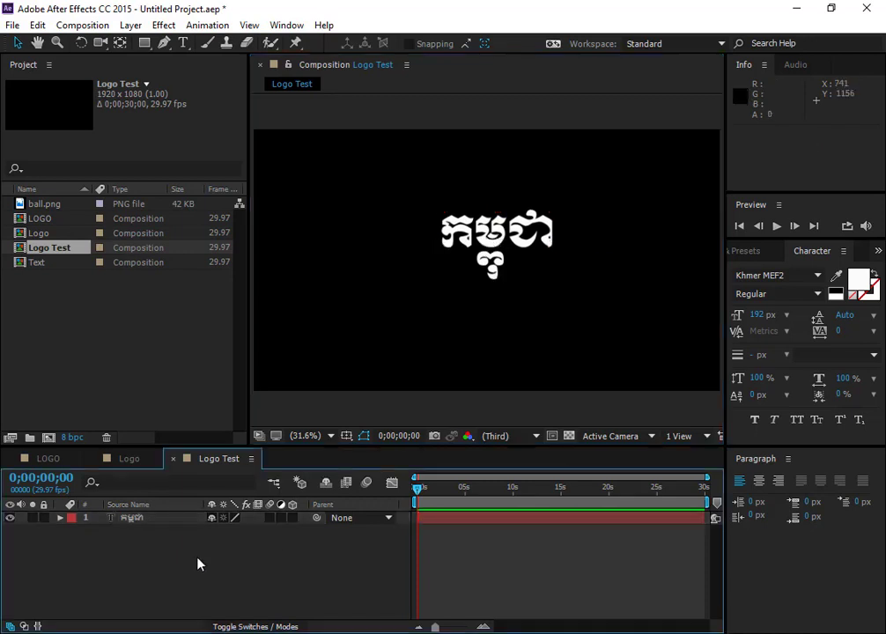
{"action": "left_click", "coordinate": [123, 523]}
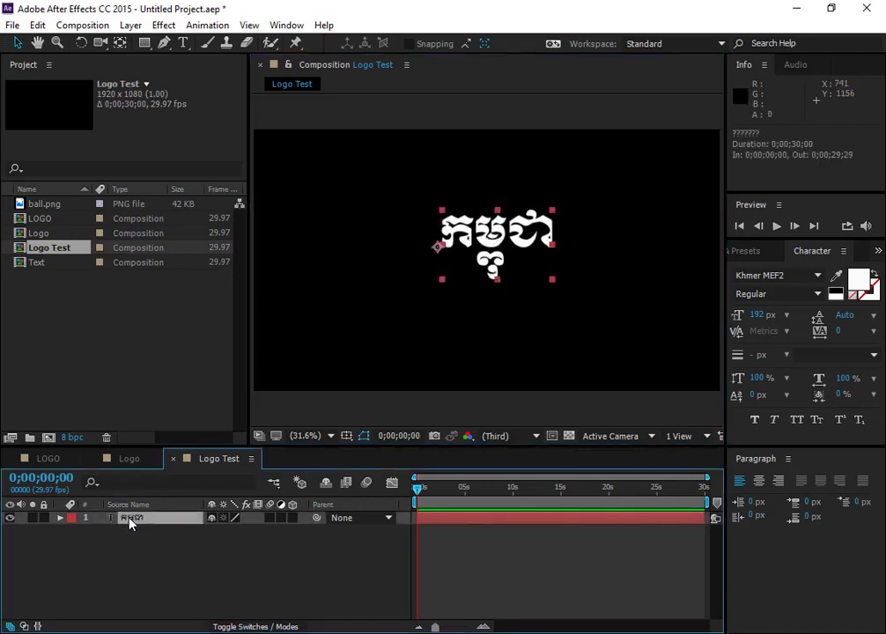
{"action": "right_click", "coordinate": [120, 569]}
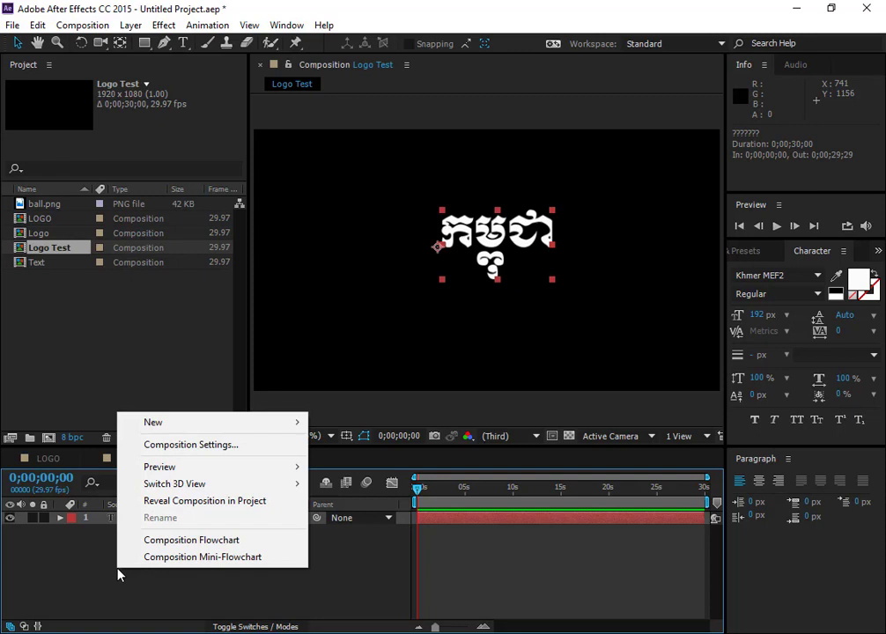
{"action": "left_click", "coordinate": [79, 570]}
{"action": "left_click", "coordinate": [121, 524]}
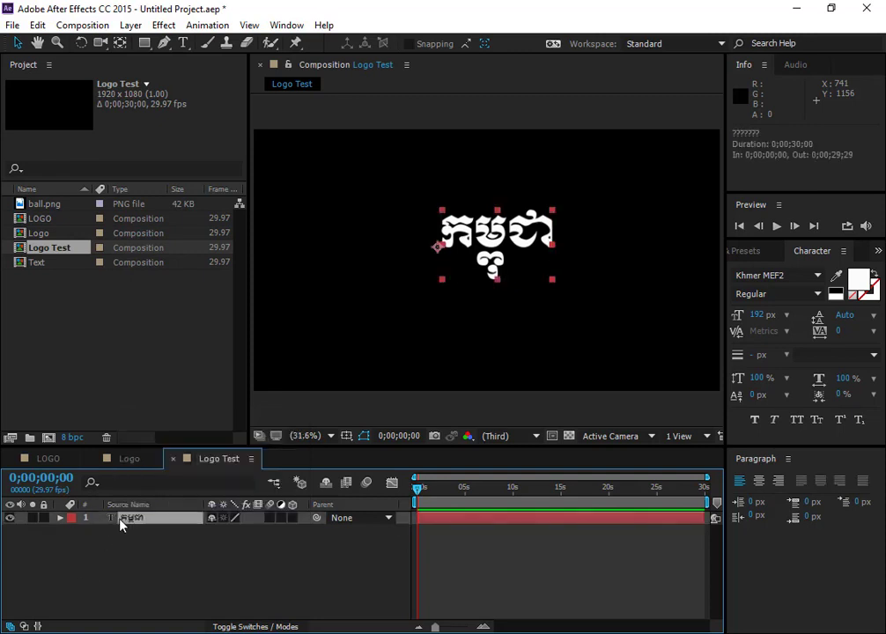
{"action": "key", "text": "ctrl+d"}
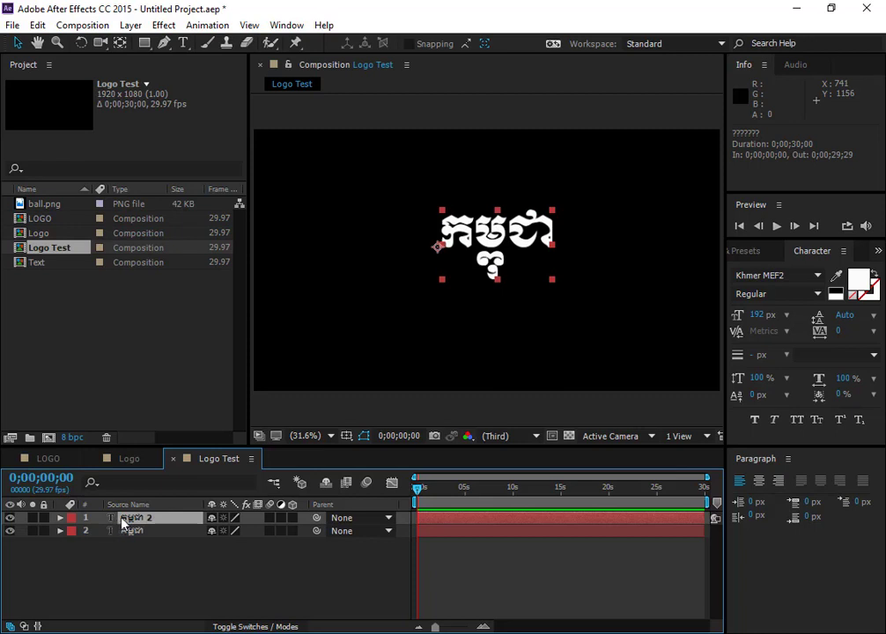
{"action": "double_click", "coordinate": [132, 519]}
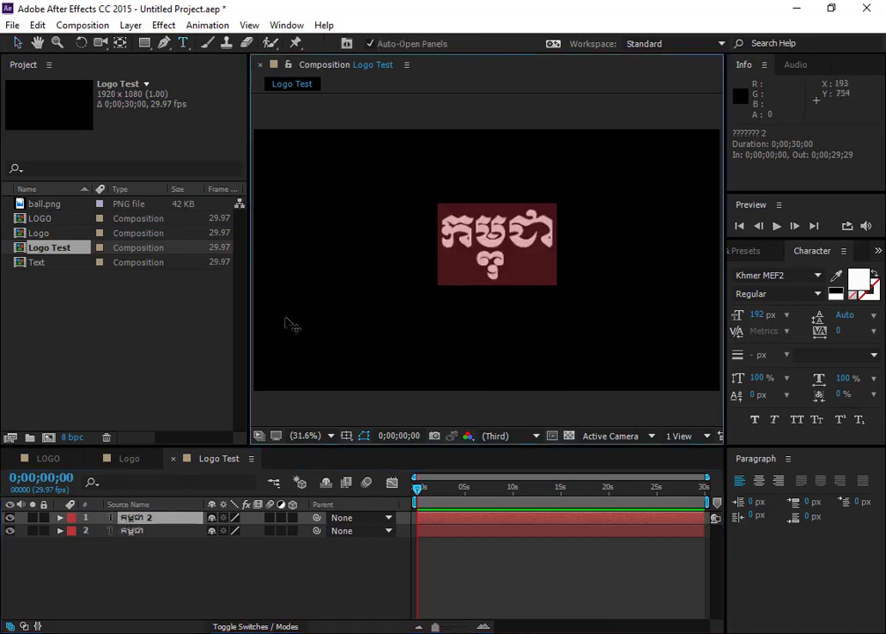
{"action": "left_click", "coordinate": [16, 42]}
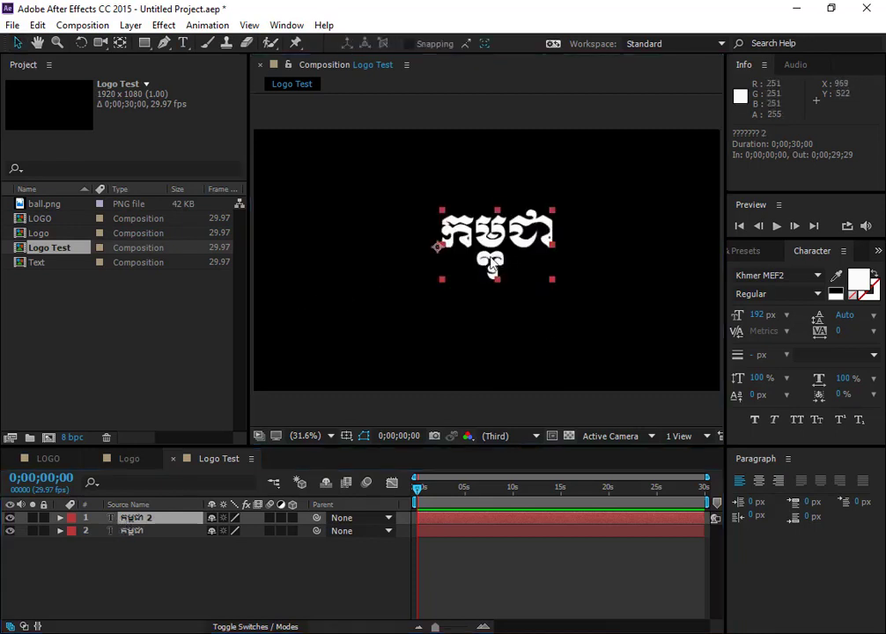
{"action": "left_click_drag", "start_coordinate": [498, 198], "coordinate": [494, 254]}
{"action": "left_click_drag", "start_coordinate": [484, 318], "coordinate": [472, 335]}
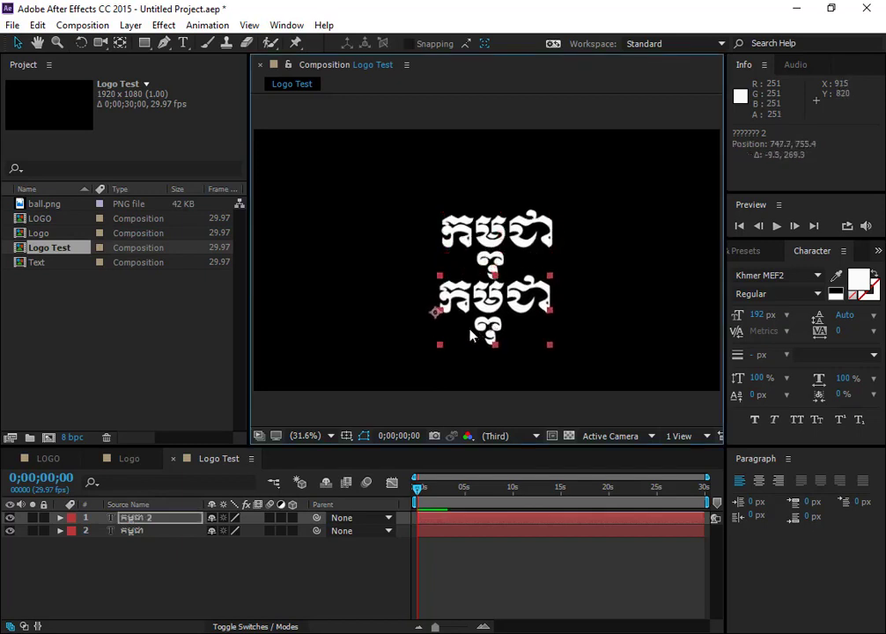
- Replace the text of the duplicated lower layer with ព្រះរាជាណាចក្រ
{"action": "double_click", "coordinate": [141, 519]}
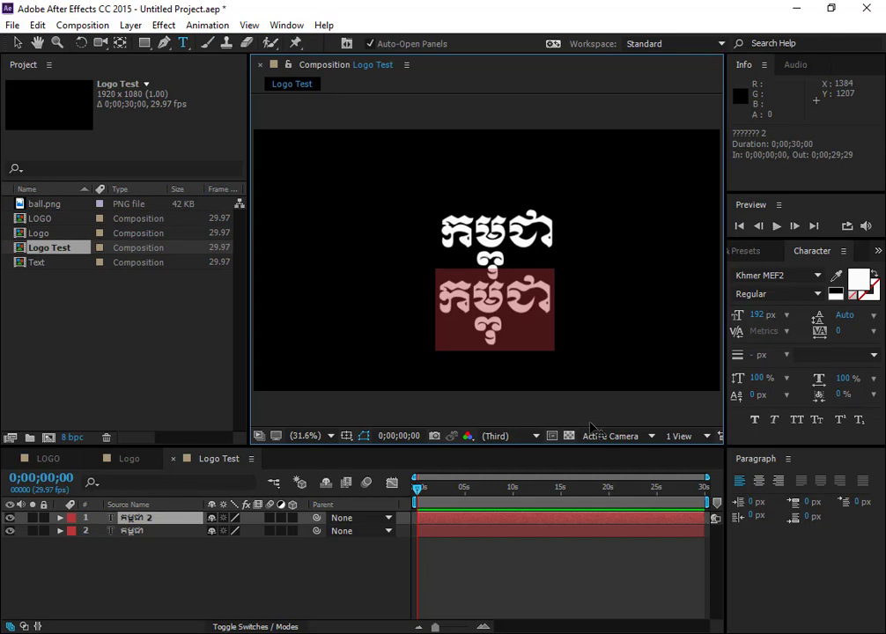
{"action": "type", "text": "ព្រះ"}
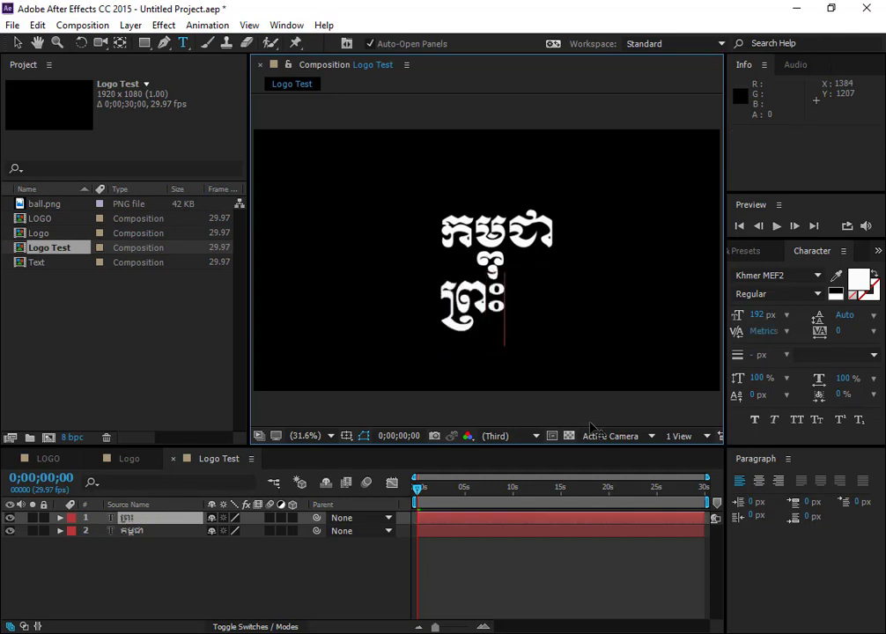
{"action": "type", "text": "រាជាណា"}
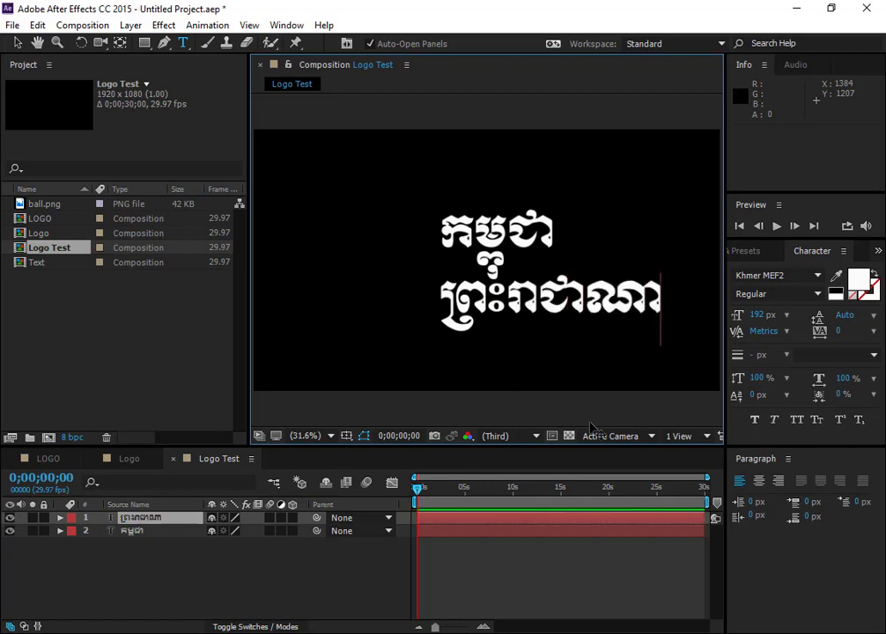
{"action": "type", "text": "ចក"}
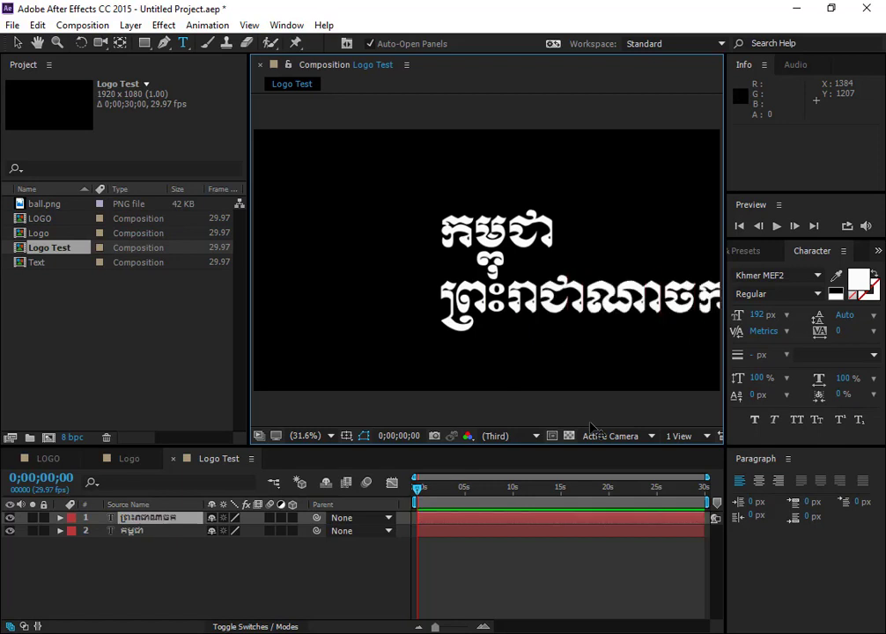
{"action": "type", "text": "្រ"}
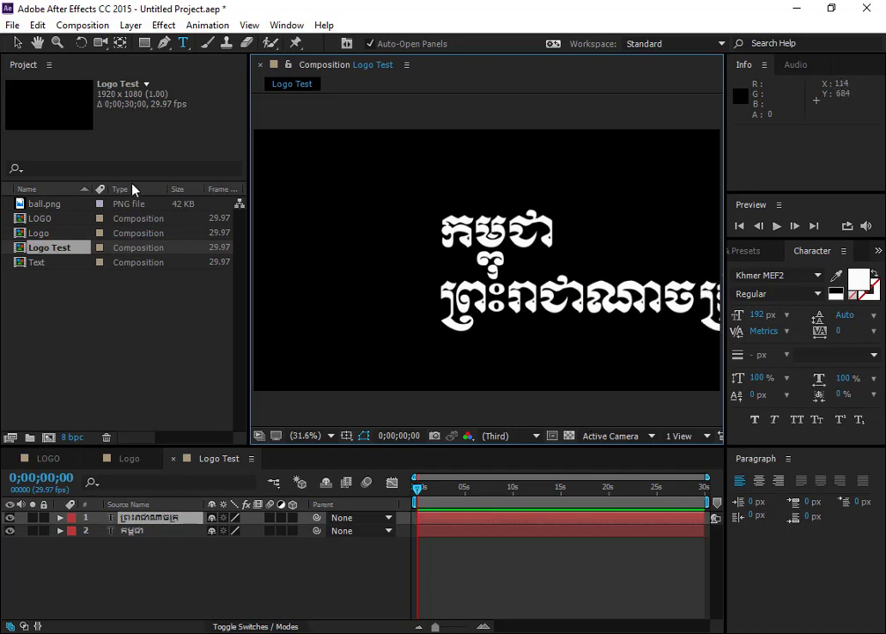
{"action": "left_click", "coordinate": [17, 43]}
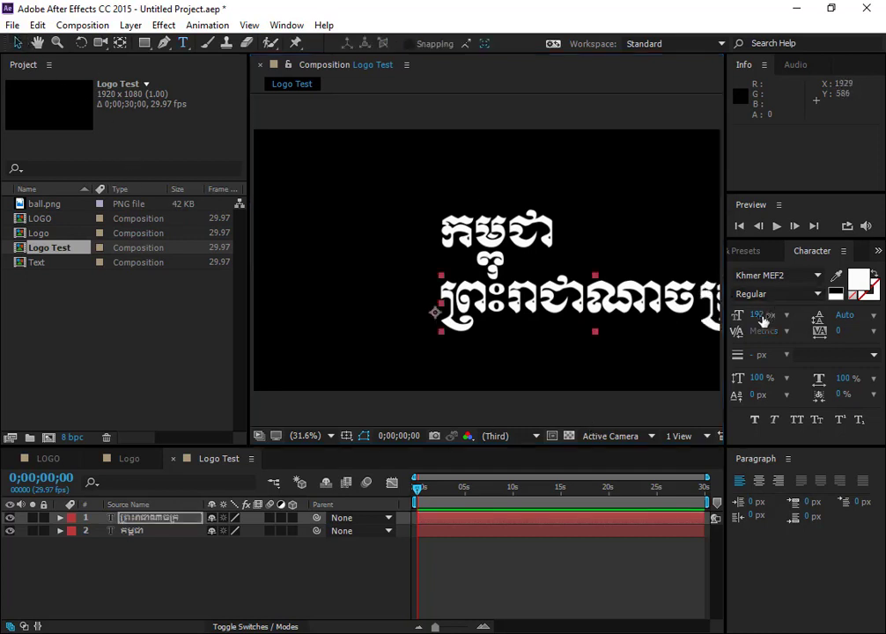
- Reduce the lower line's text size to 83 px and append អច្ឆរិយៈ to the end of it
{"action": "left_click_drag", "start_coordinate": [763, 321], "coordinate": [542, 313]}
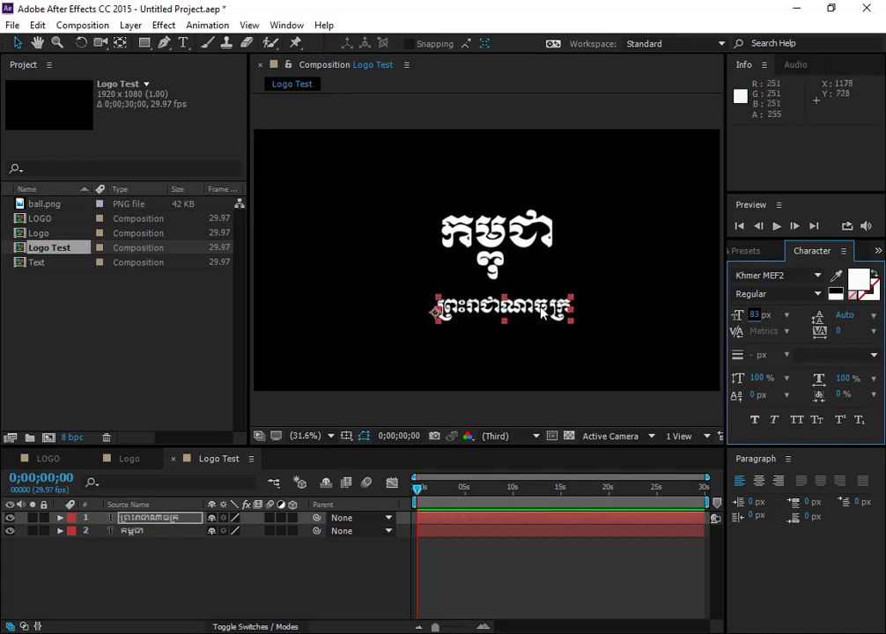
{"action": "double_click", "coordinate": [542, 312]}
{"action": "left_click", "coordinate": [597, 326]}
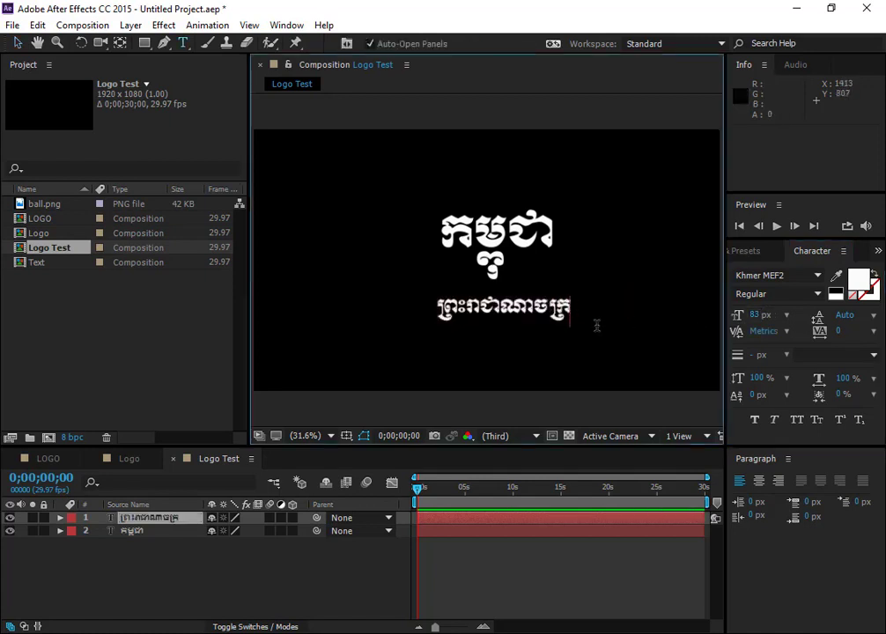
{"action": "type", "text": "អច្ឆ"}
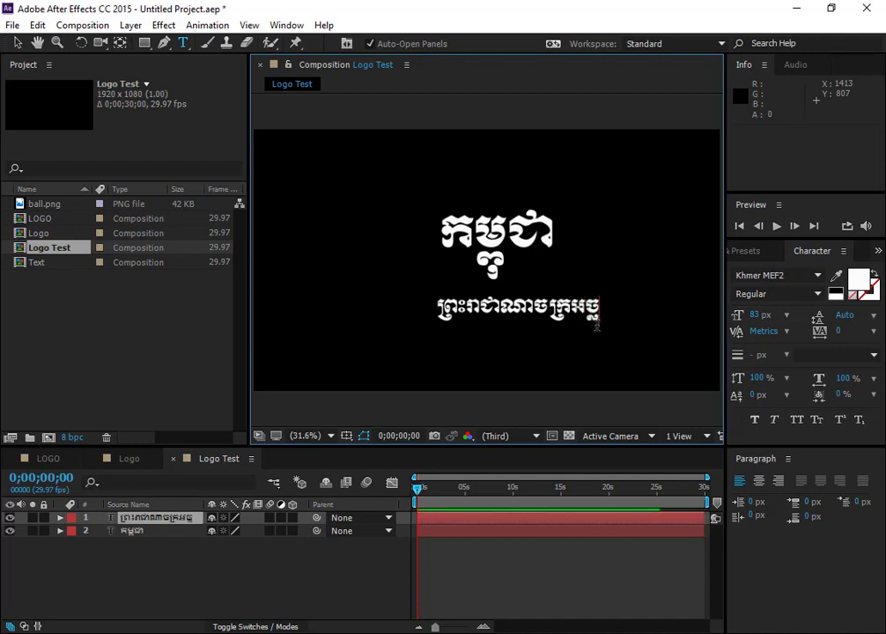
{"action": "type", "text": "រិយៈ"}
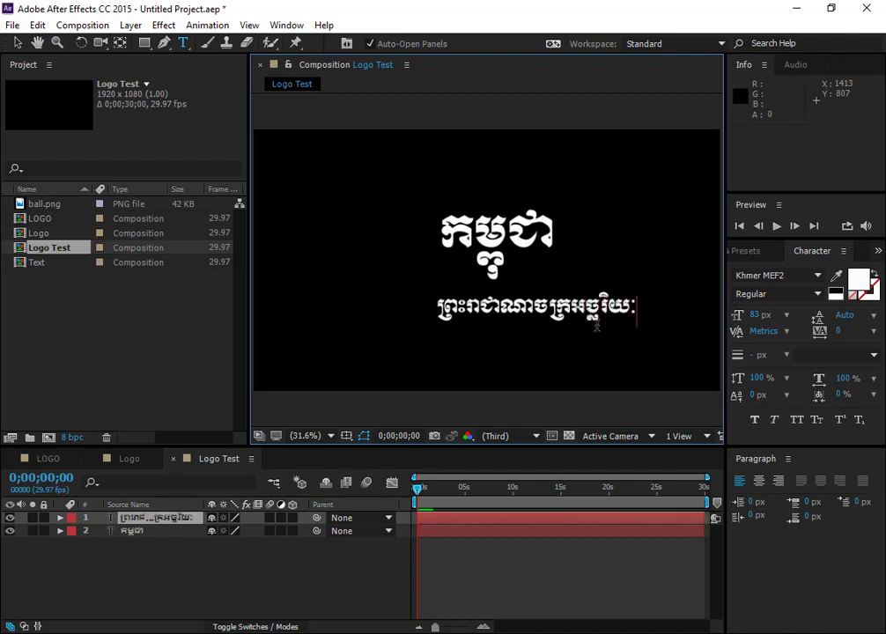
{"action": "left_click", "coordinate": [19, 41]}
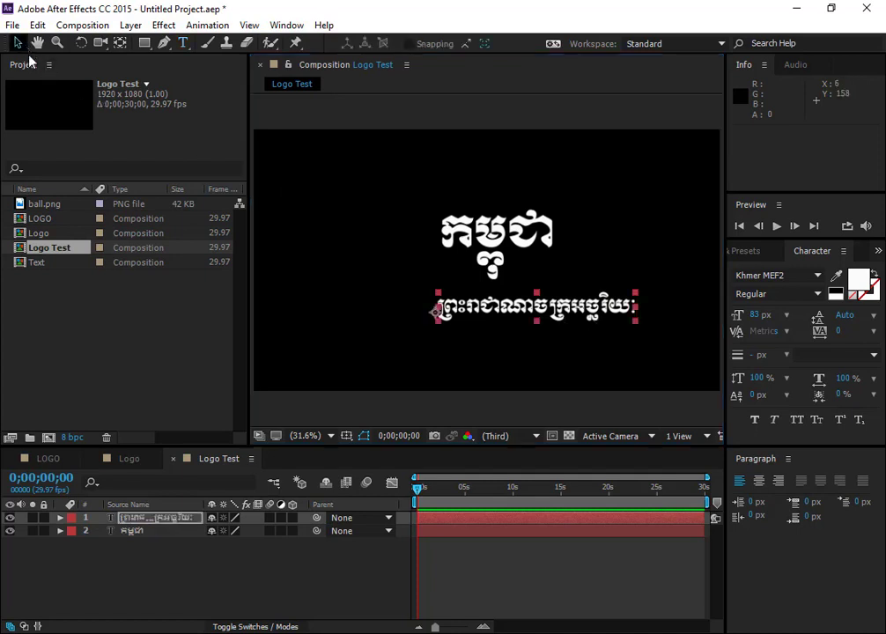
- Centre the lower line beneath កម្ពុជា and nudge both lines slightly up, leaving the lower one at about position 574, 705
{"action": "left_click_drag", "start_coordinate": [536, 308], "coordinate": [492, 299]}
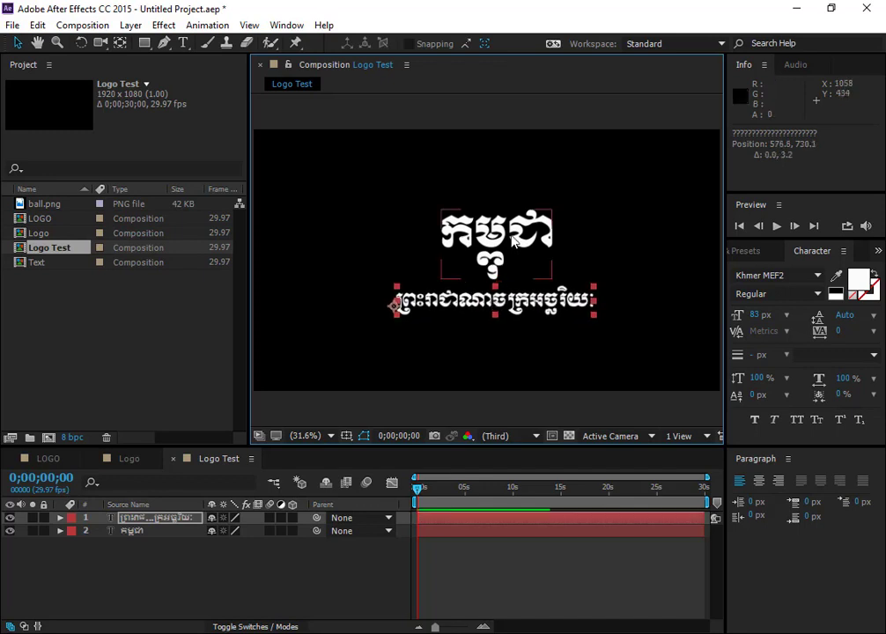
{"action": "left_click_drag", "start_coordinate": [506, 235], "coordinate": [507, 230]}
{"action": "left_click_drag", "start_coordinate": [503, 300], "coordinate": [501, 294]}
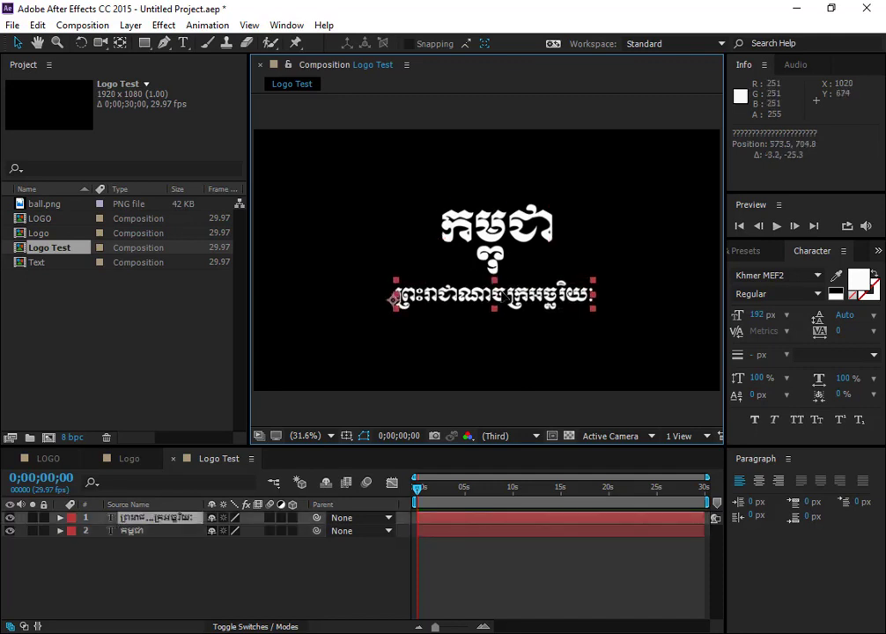
{"action": "left_click", "coordinate": [493, 332]}
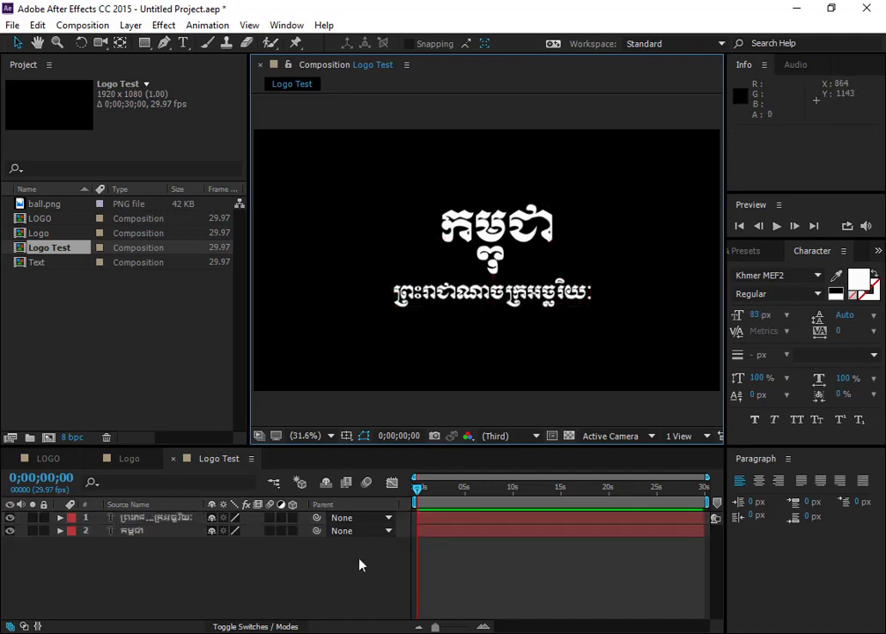
{"action": "left_click", "coordinate": [248, 602]}
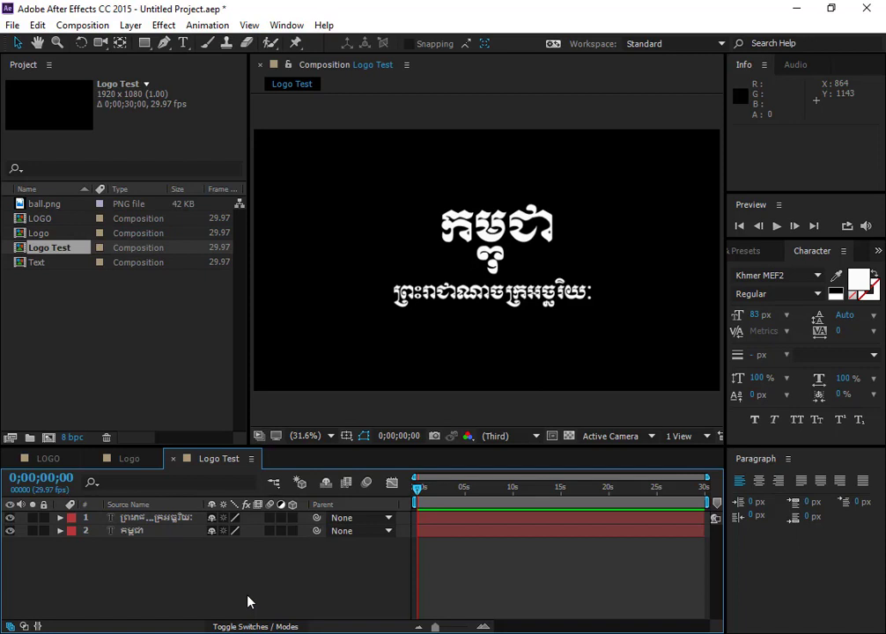
- Play and scrub the opening of the LOGO composition to review how its second text line animates in
{"action": "left_click", "coordinate": [53, 459]}
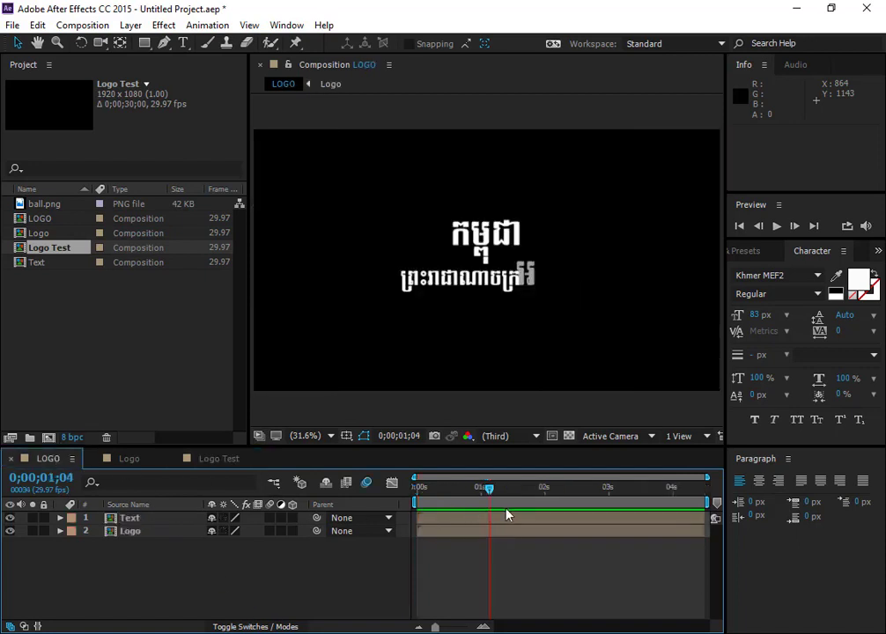
{"action": "left_click_drag", "start_coordinate": [490, 489], "coordinate": [389, 516]}
{"action": "key", "text": "space"}
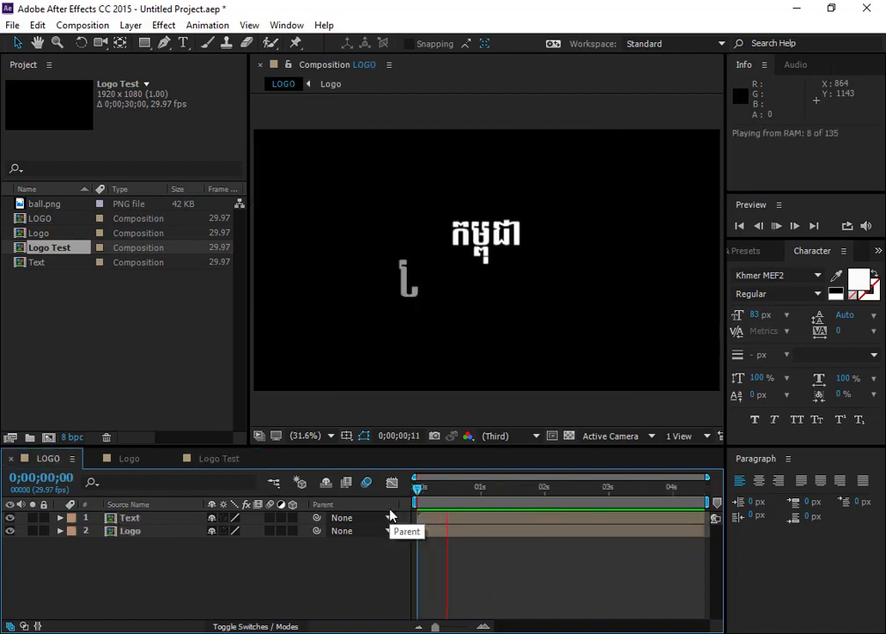
{"action": "key", "text": "space"}
{"action": "left_click_drag", "start_coordinate": [469, 491], "coordinate": [435, 527]}
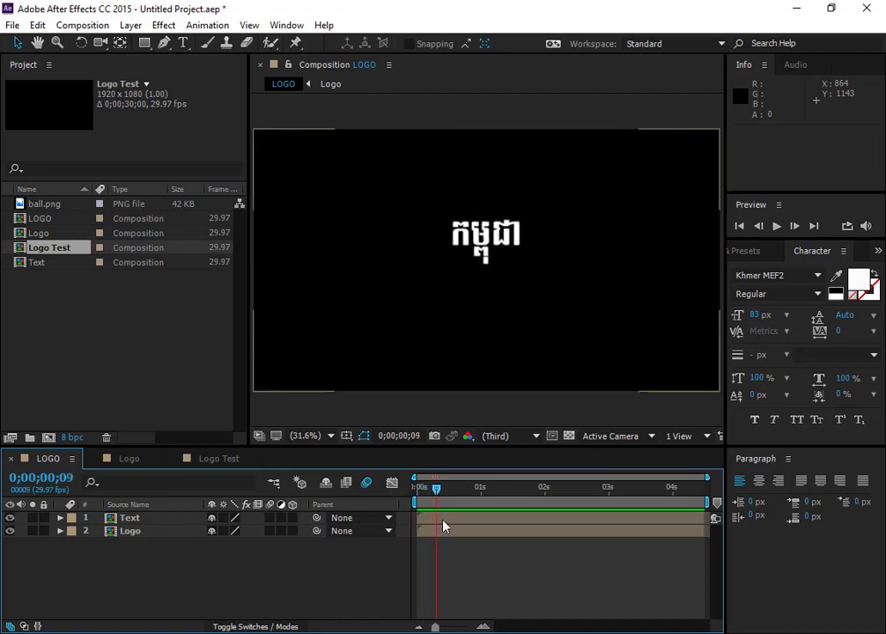
- Return to the Logo Test composition and move the កម្ពុជា layer above the smaller text layer in the stacking order
{"action": "left_click", "coordinate": [210, 459]}
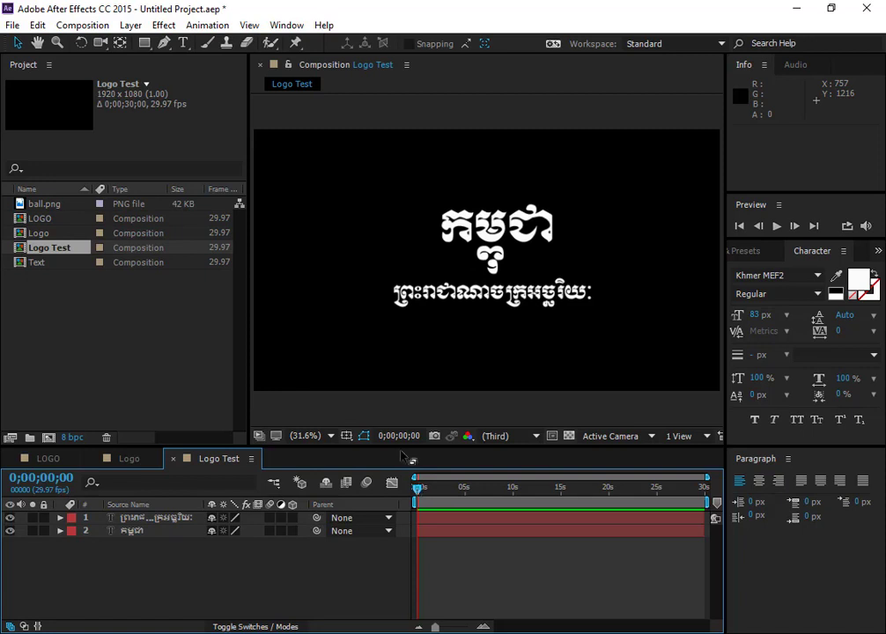
{"action": "left_click", "coordinate": [161, 519]}
{"action": "left_click", "coordinate": [139, 532]}
{"action": "left_click", "coordinate": [139, 532]}
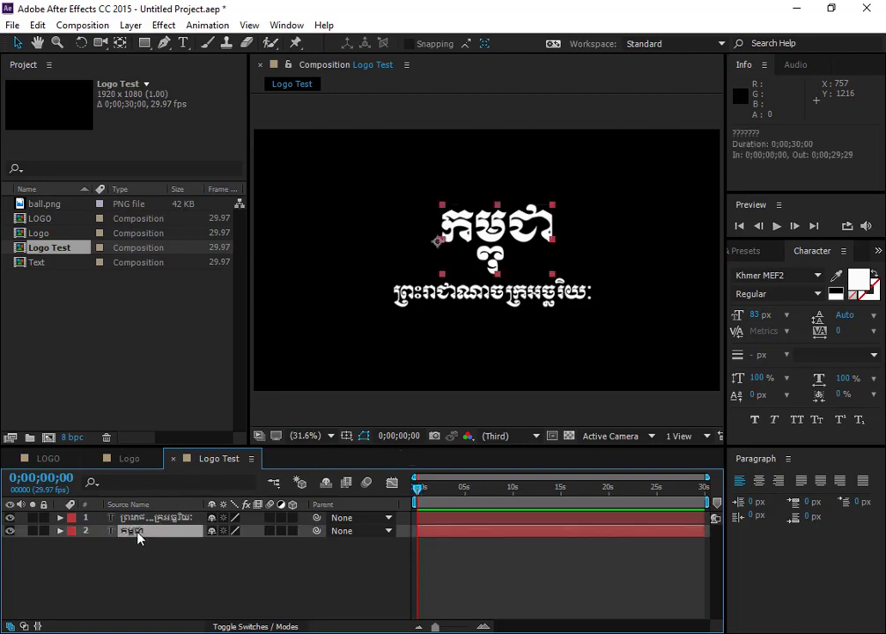
{"action": "mouse_move", "coordinate": [148, 525]}
{"action": "left_mouse_down"}
{"action": "mouse_move", "coordinate": [148, 543]}
{"action": "mouse_move", "coordinate": [138, 534]}
{"action": "left_mouse_up"}
{"action": "left_click", "coordinate": [111, 519]}
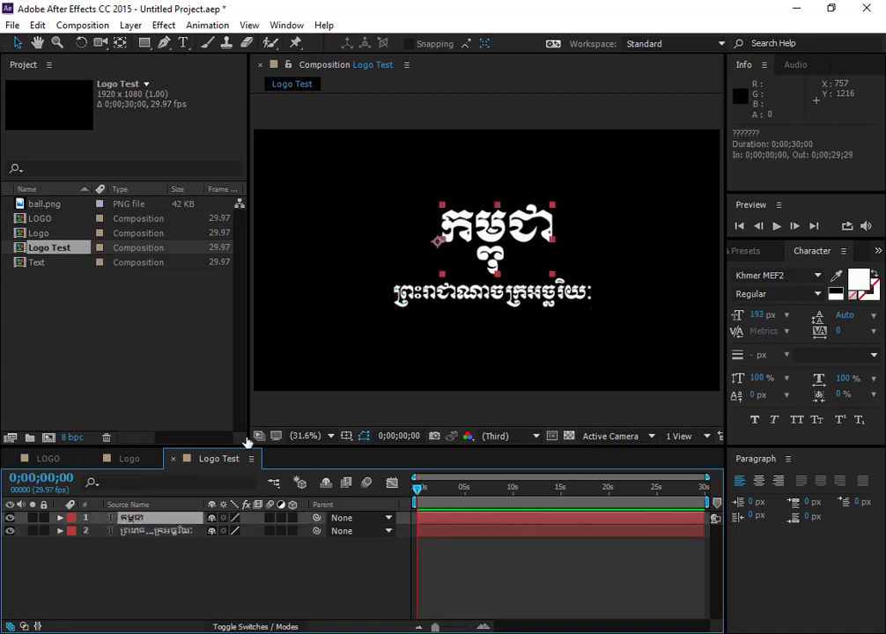
- Move the កម្ពុជា layer's anchor point to the centre of its text and make it a 3D layer
{"action": "left_click", "coordinate": [121, 44]}
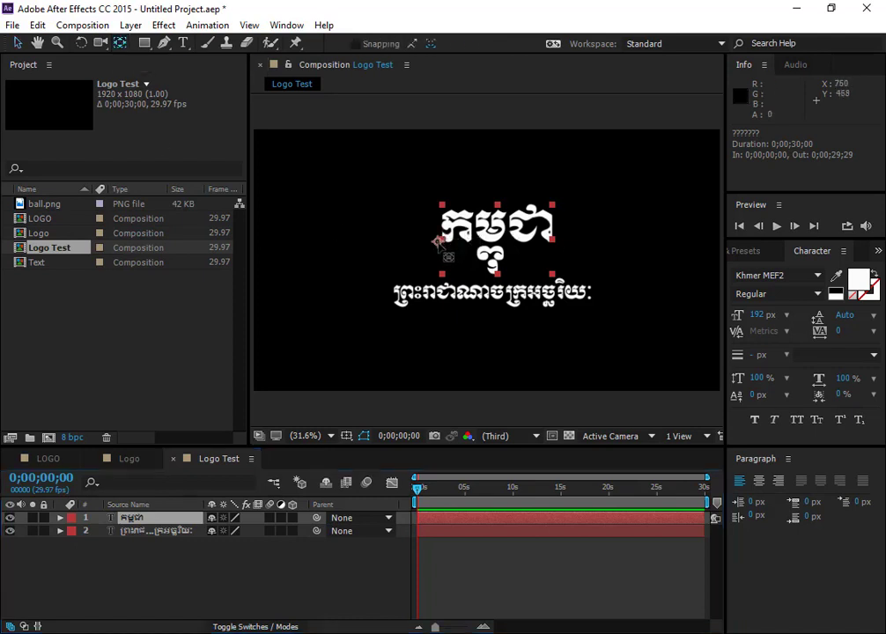
{"action": "left_click_drag", "start_coordinate": [438, 240], "coordinate": [500, 232]}
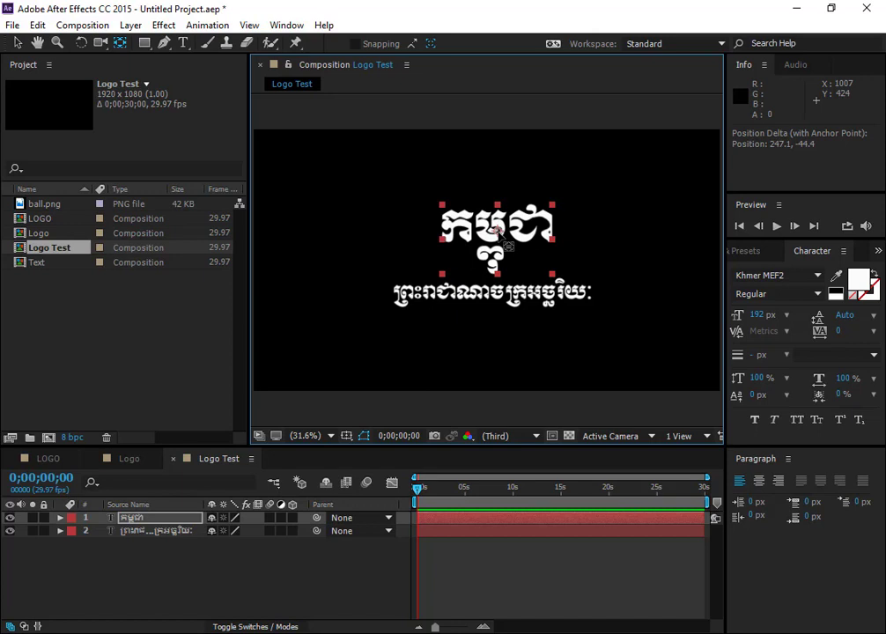
{"action": "left_click_drag", "start_coordinate": [499, 230], "coordinate": [497, 243]}
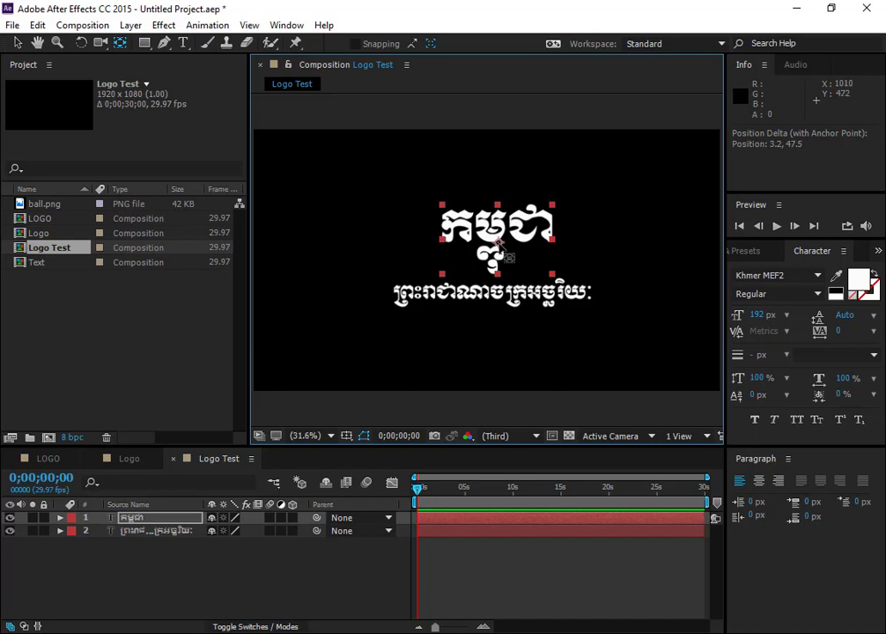
{"action": "left_click_drag", "start_coordinate": [498, 244], "coordinate": [499, 239]}
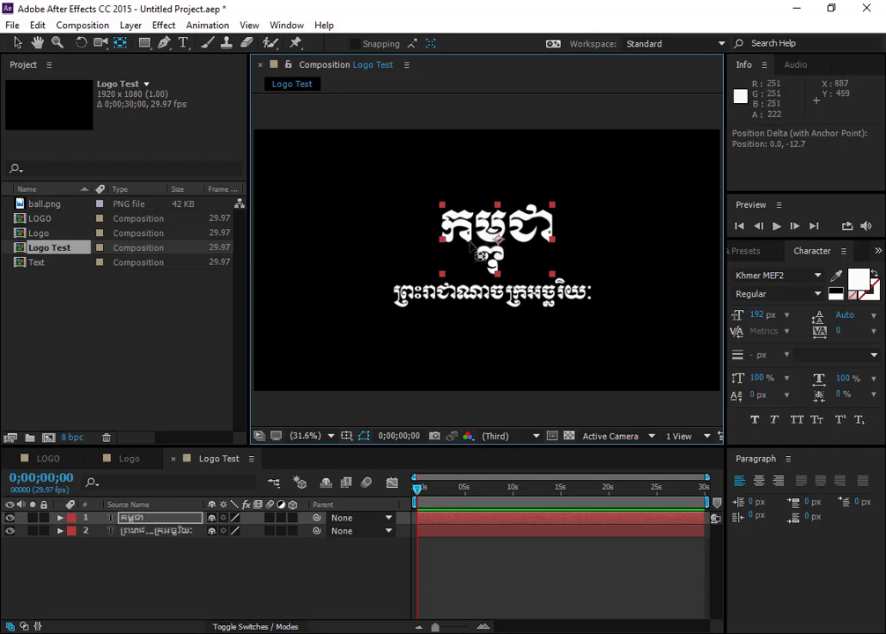
{"action": "left_click", "coordinate": [133, 530], "text": "shift"}
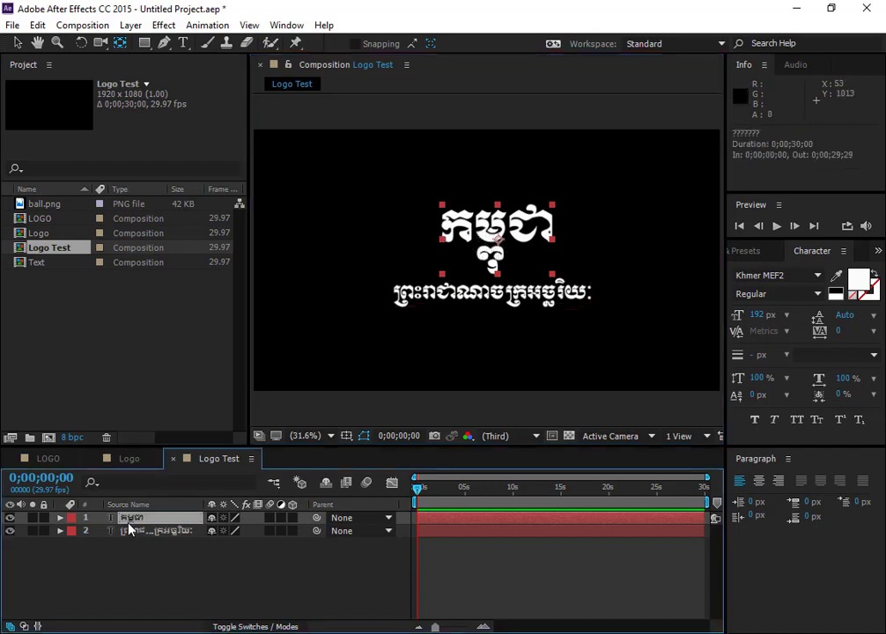
{"action": "left_click", "coordinate": [293, 518]}
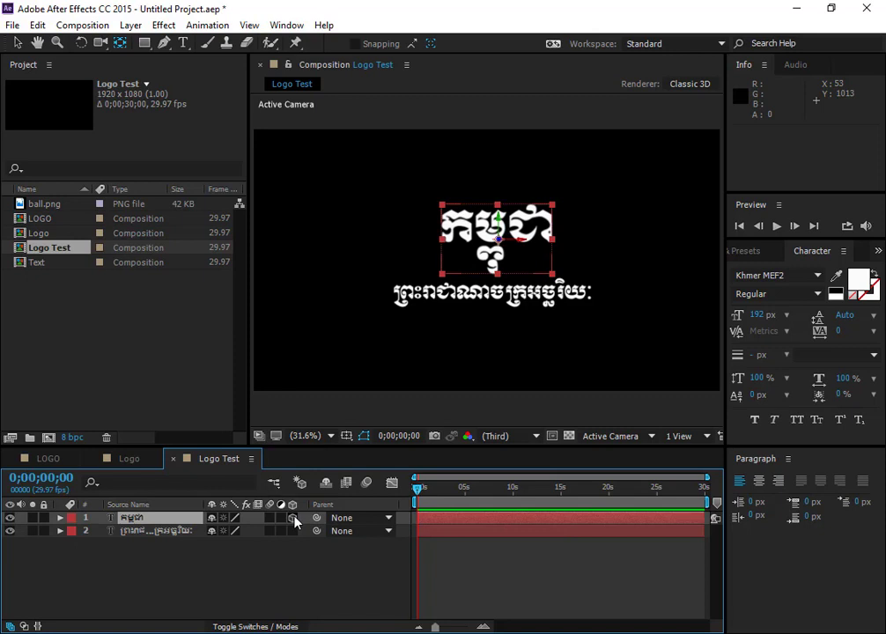
- Add Position keyframes to the កម្ពុជា layer at 0;00;00;00 and 0;00;00;10, keeping the same position in both
{"action": "key", "text": "p"}
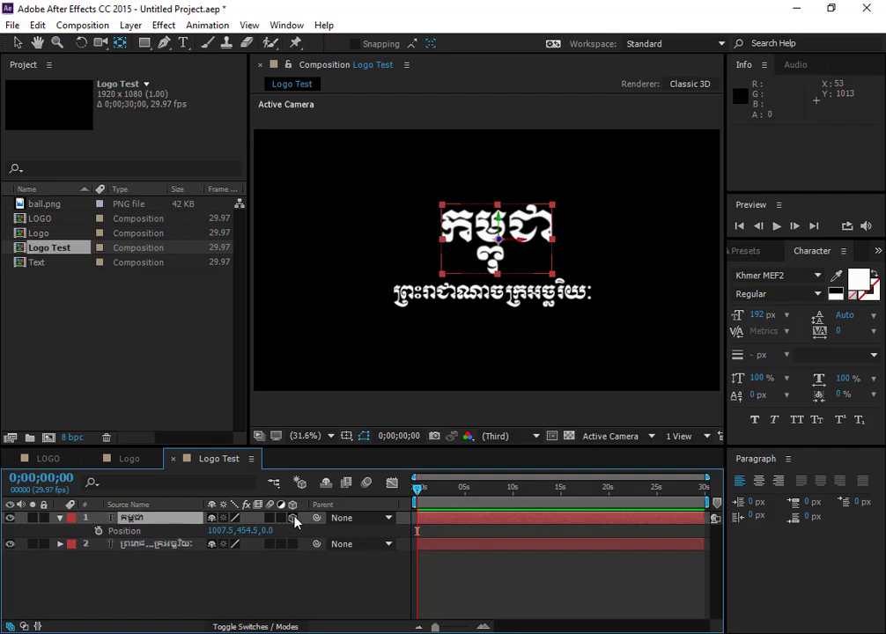
{"action": "left_click", "coordinate": [98, 533]}
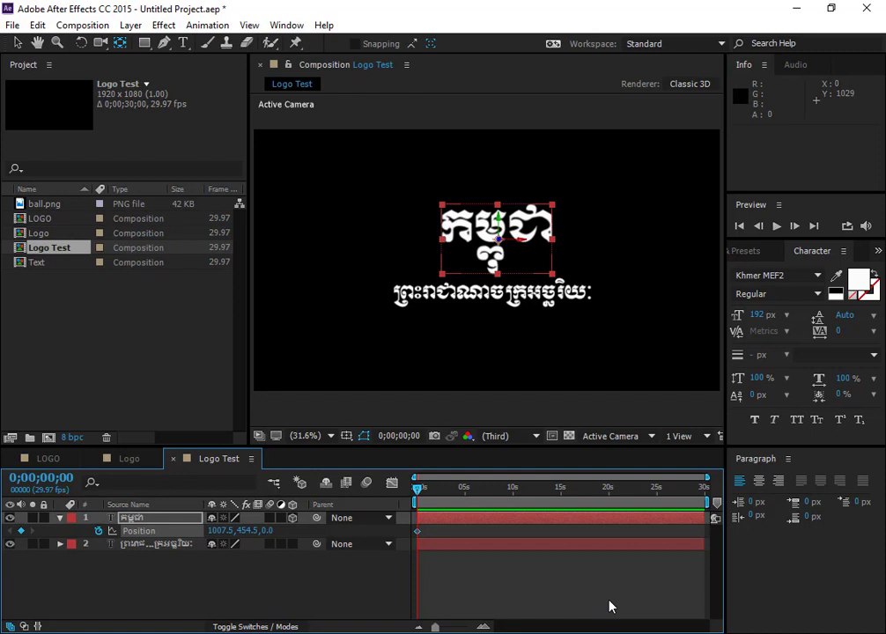
{"action": "key", "text": "Page_Down"}
{"action": "key", "text": "Page_Down"}
{"action": "key", "text": "Page_Down"}
{"action": "key", "text": "Page_Down"}
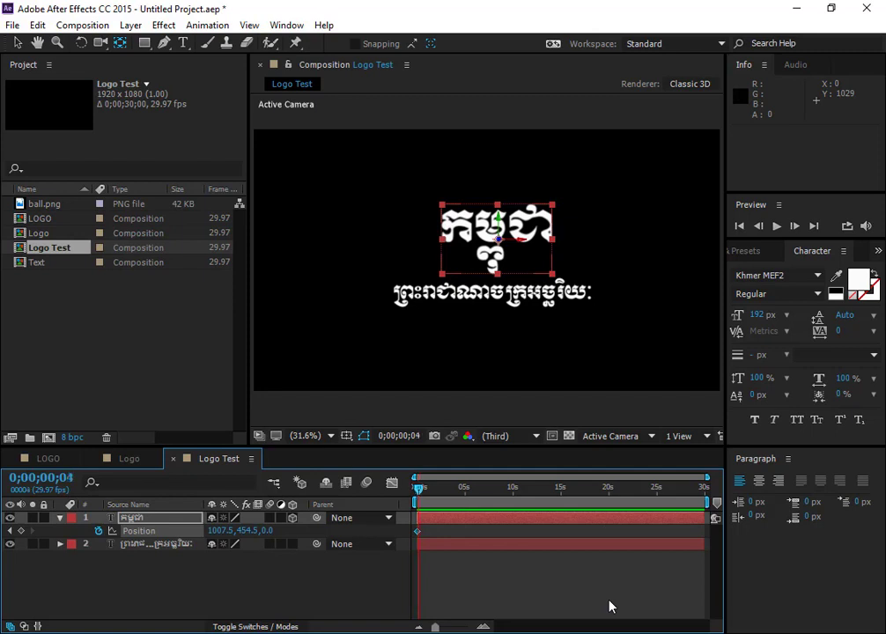
{"action": "key", "text": "Page_Down"}
{"action": "key", "text": "Page_Down"}
{"action": "key", "text": "Page_Down"}
{"action": "key", "text": "Page_Down"}
{"action": "key", "text": "Page_Down"}
{"action": "left_click", "coordinate": [483, 627]}
{"action": "left_click", "coordinate": [483, 627]}
{"action": "left_click", "coordinate": [483, 627]}
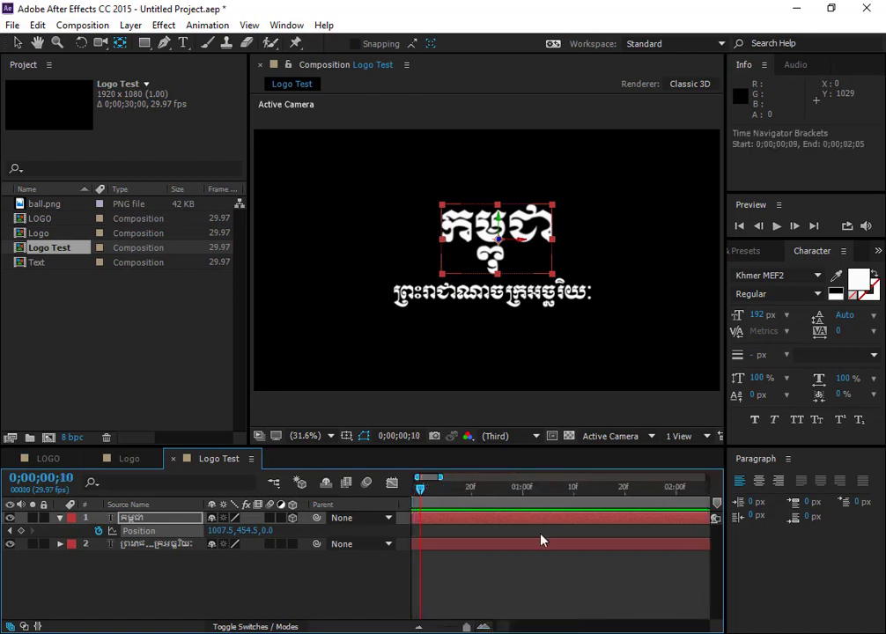
{"action": "left_click_drag", "start_coordinate": [507, 630], "coordinate": [500, 630]}
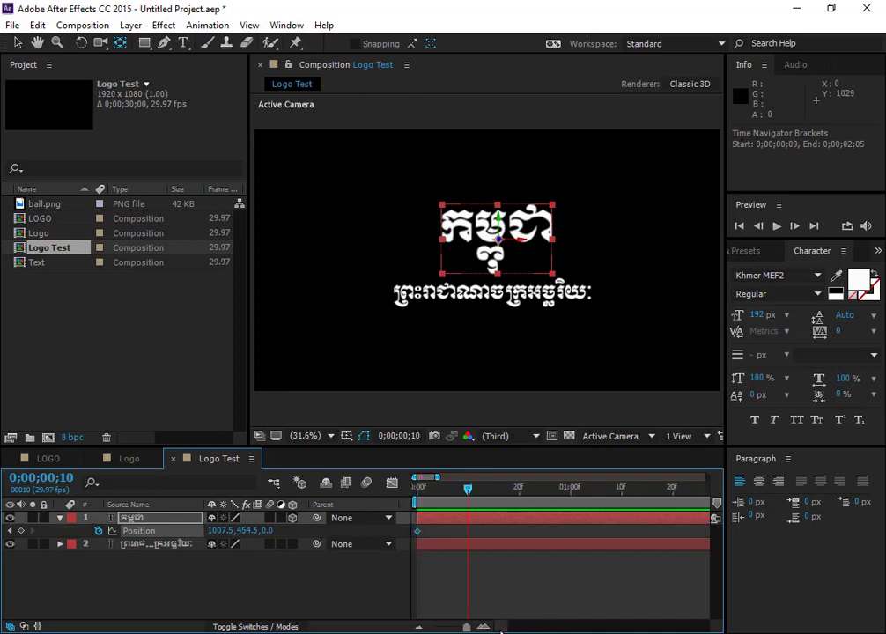
{"action": "left_click", "coordinate": [21, 532]}
{"action": "left_click", "coordinate": [62, 593]}
- Set the កម្ពុជា layer's Z position to -2856 at its first Position keyframe
{"action": "left_click", "coordinate": [13, 533]}
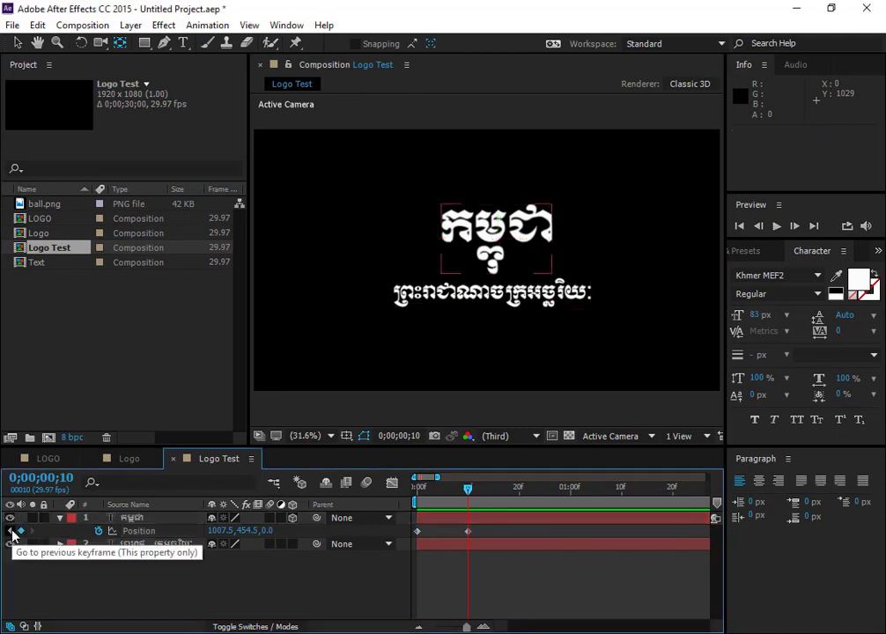
{"action": "left_click", "coordinate": [12, 533]}
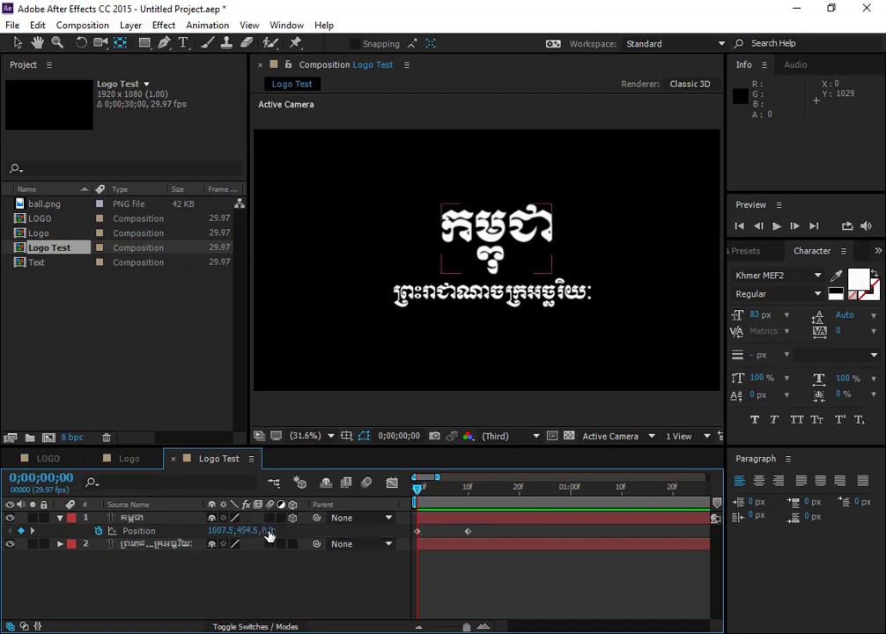
{"action": "left_click_drag", "start_coordinate": [270, 536], "coordinate": [148, 565]}
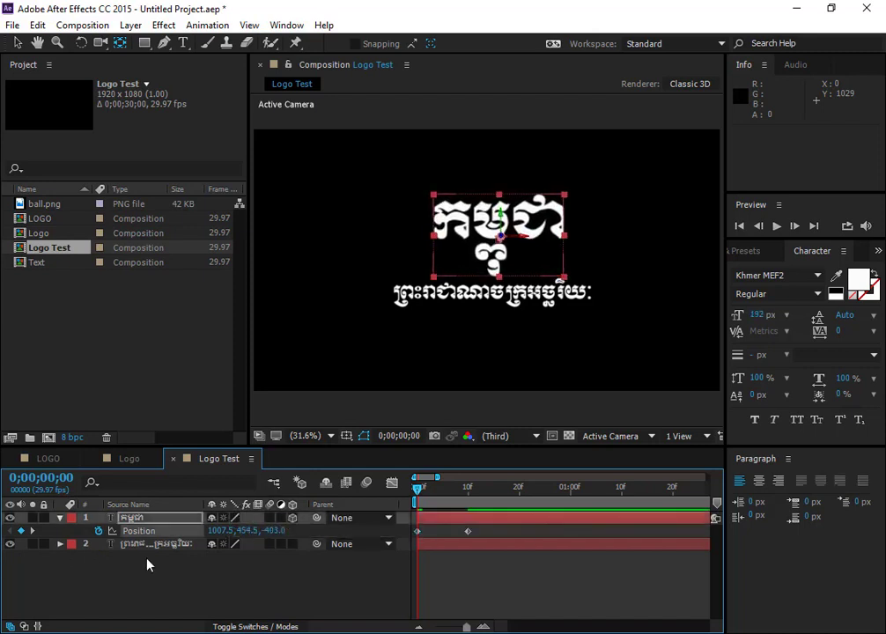
{"action": "left_click_drag", "start_coordinate": [278, 532], "coordinate": [209, 543]}
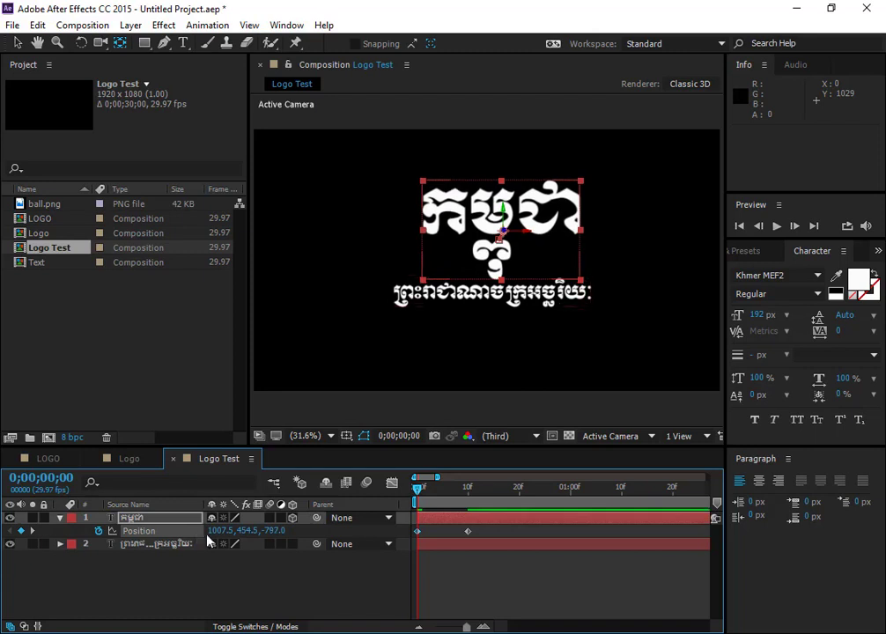
{"action": "left_click_drag", "start_coordinate": [280, 532], "coordinate": [222, 539]}
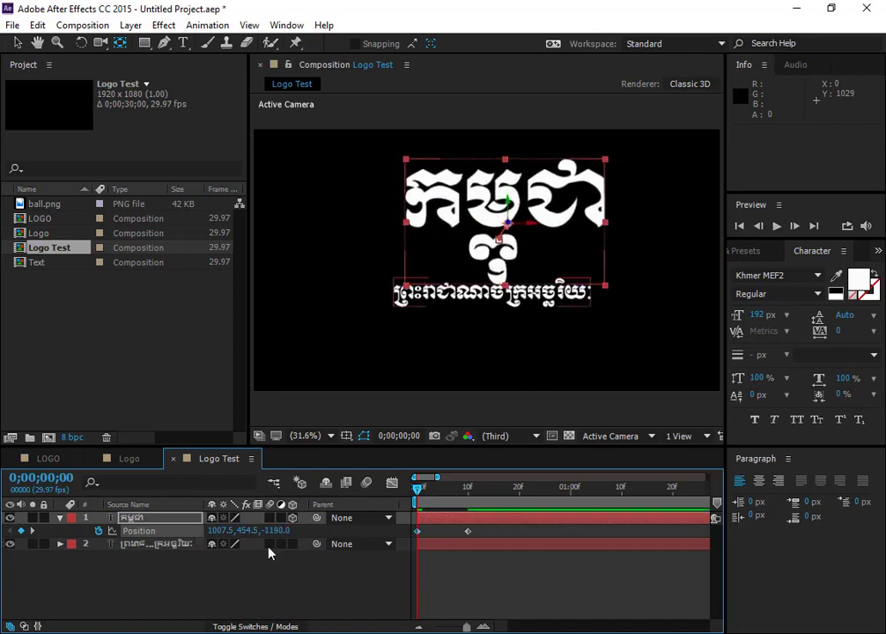
{"action": "mouse_move", "coordinate": [283, 532]}
{"action": "left_mouse_down"}
{"action": "mouse_move", "coordinate": [259, 547]}
{"action": "mouse_move", "coordinate": [260, 535]}
{"action": "mouse_move", "coordinate": [238, 538]}
{"action": "mouse_move", "coordinate": [263, 534]}
{"action": "mouse_move", "coordinate": [236, 538]}
{"action": "mouse_move", "coordinate": [275, 534]}
{"action": "left_mouse_up"}
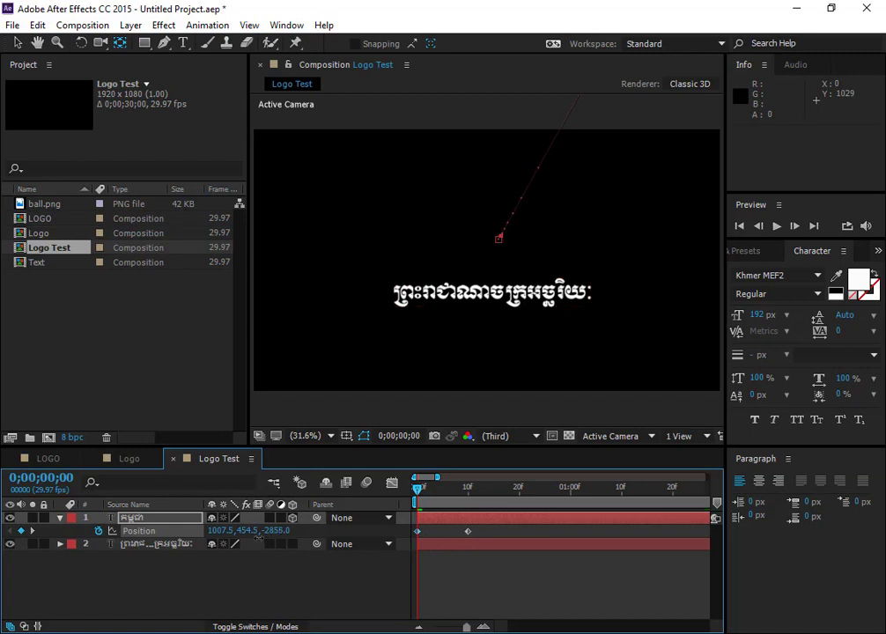
{"action": "left_click", "coordinate": [329, 566]}
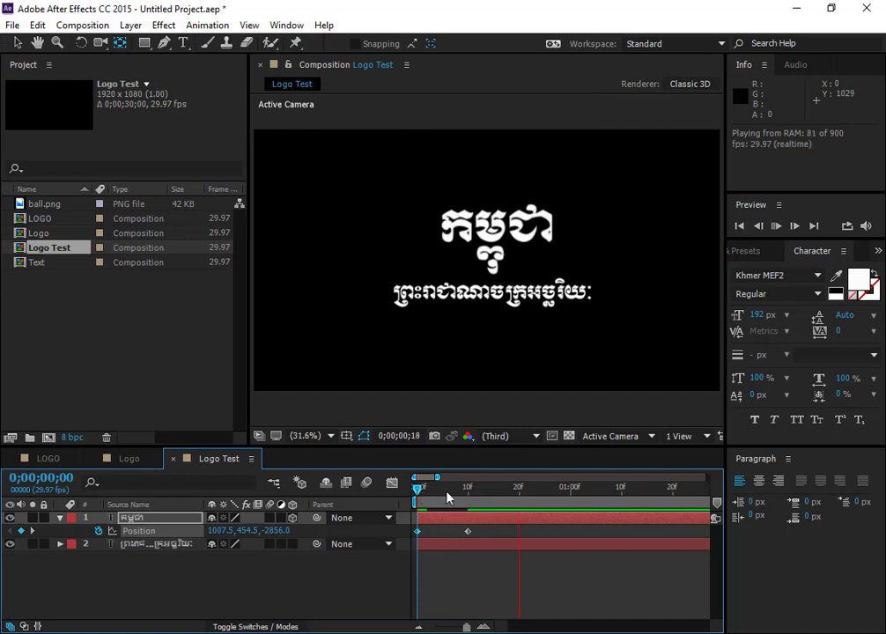
- Play the opening of the Logo Test composition repeatedly to examine how កម្ពុជា flies in
{"action": "left_click", "coordinate": [692, 490]}
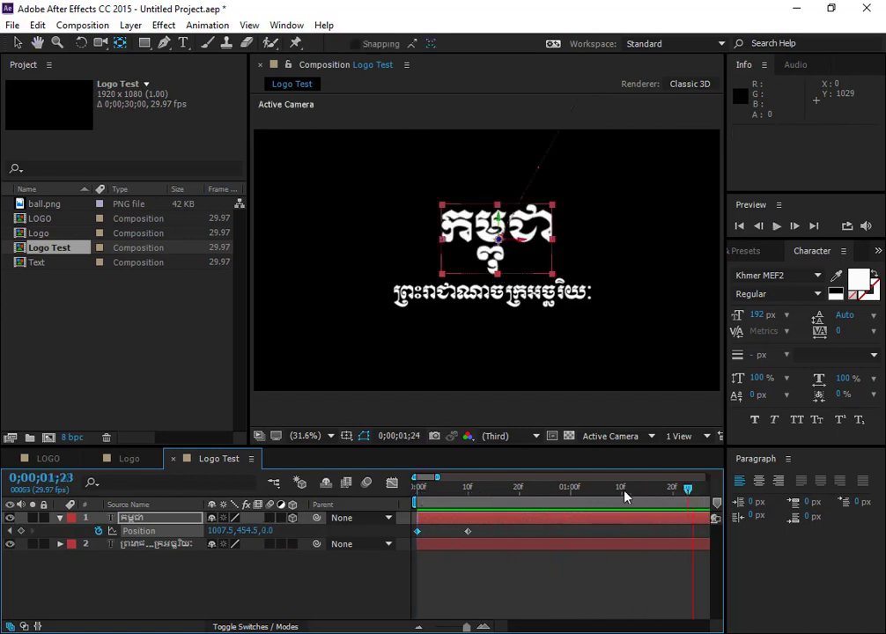
{"action": "key", "text": "space"}
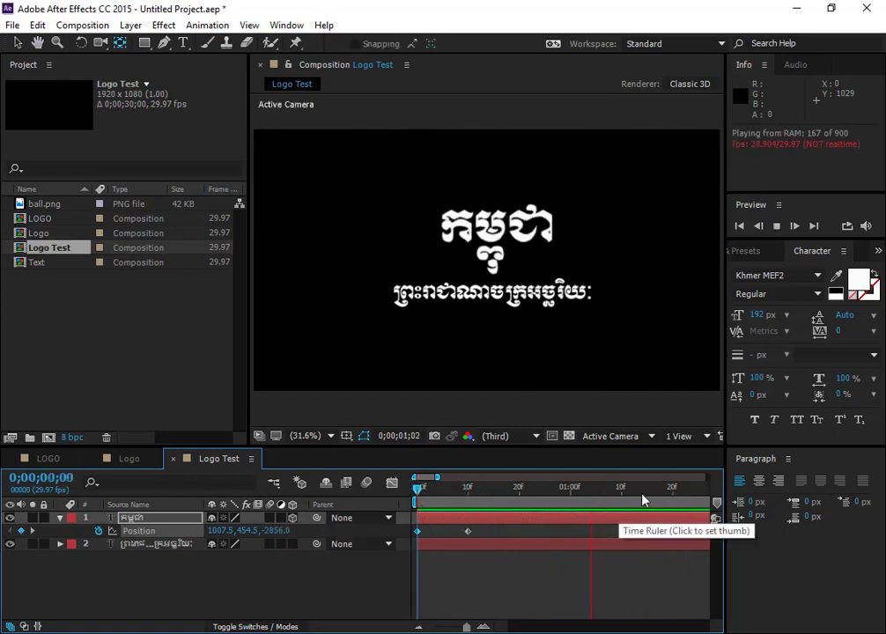
{"action": "left_click_drag", "start_coordinate": [676, 494], "coordinate": [388, 495]}
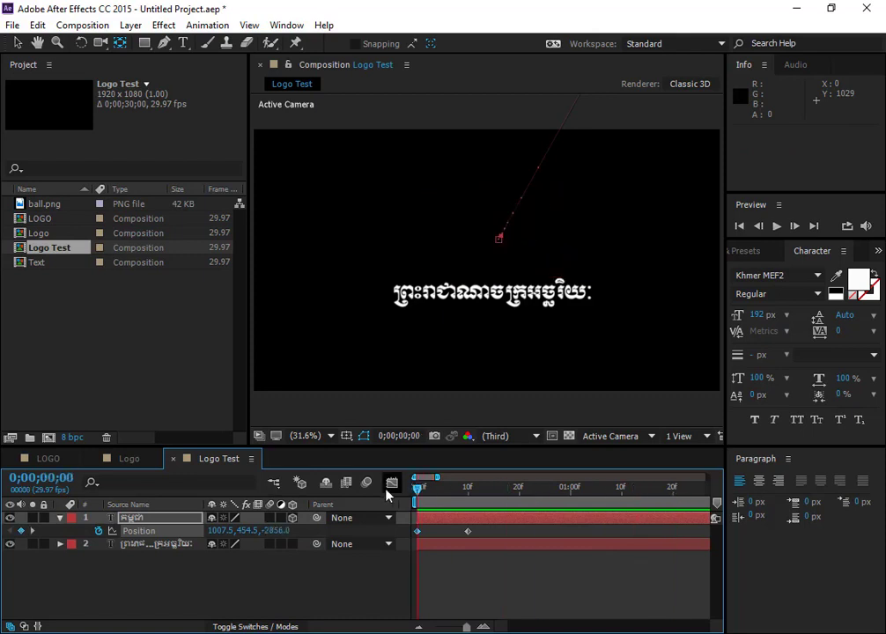
{"action": "key", "text": "space"}
{"action": "left_click", "coordinate": [643, 501]}
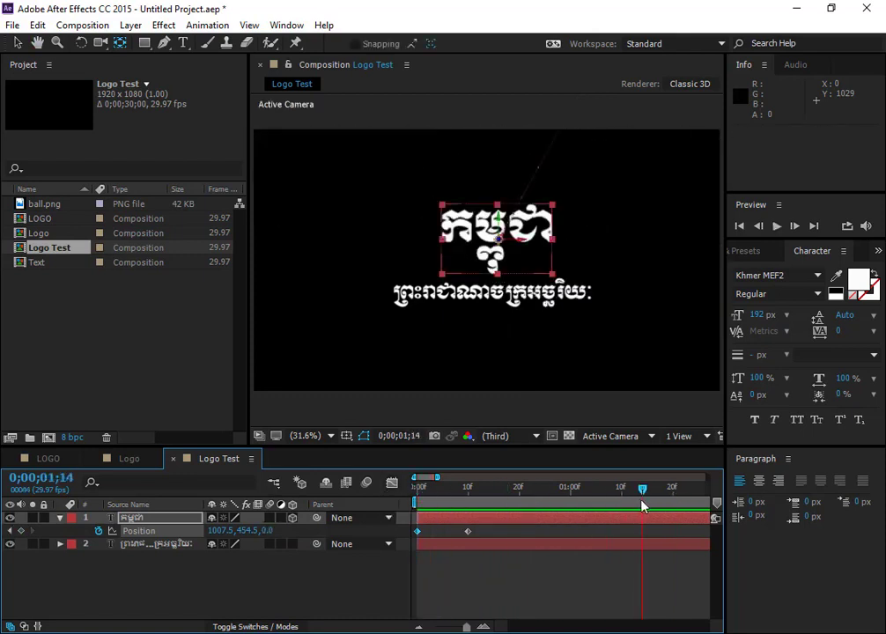
{"action": "key", "text": "Home"}
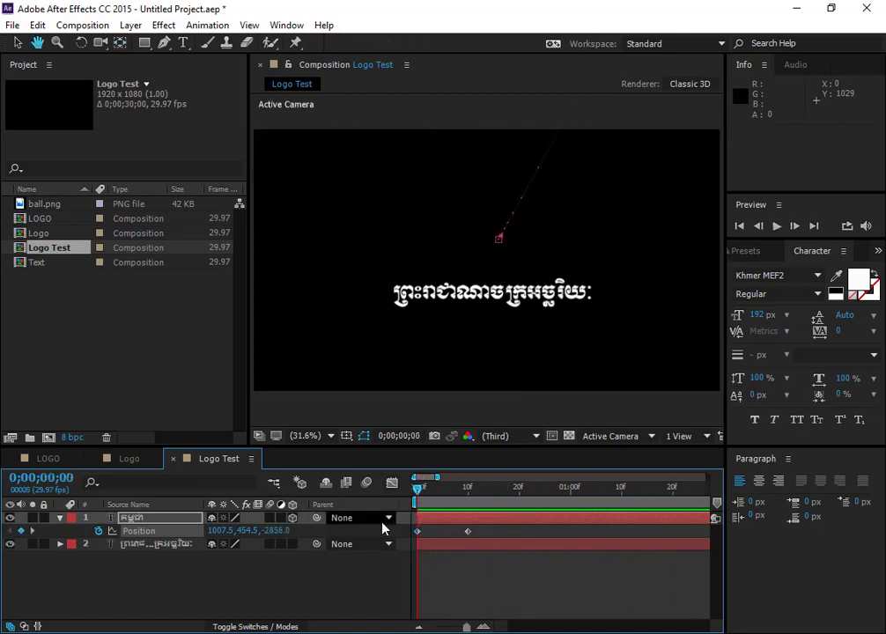
{"action": "key", "text": "space"}
{"action": "left_click", "coordinate": [652, 500]}
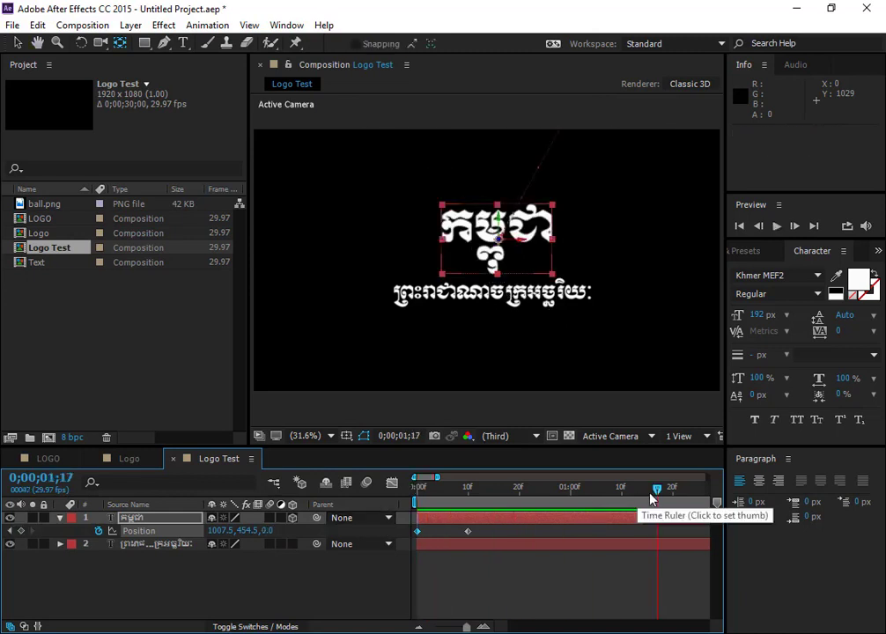
{"action": "left_click_drag", "start_coordinate": [652, 498], "coordinate": [413, 503]}
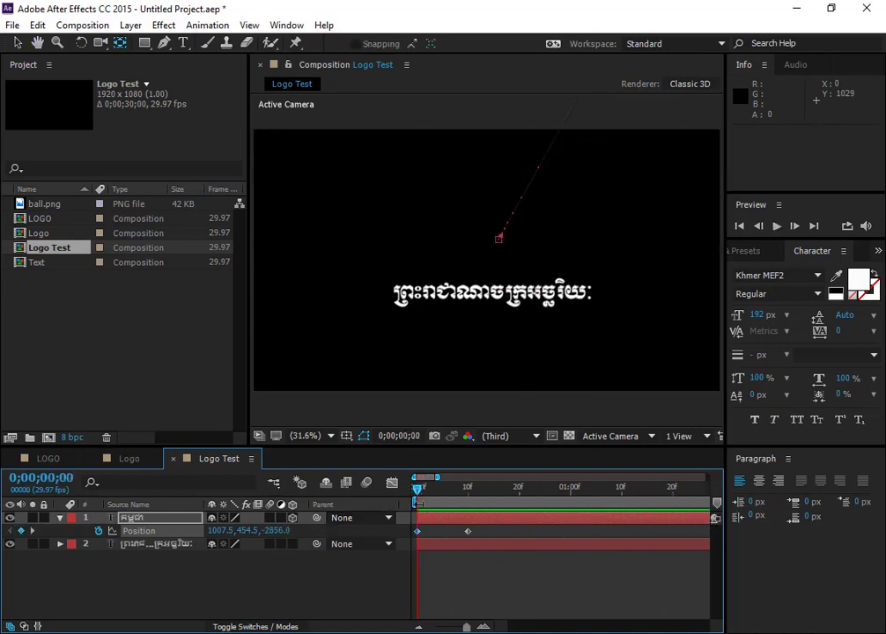
- Enable motion blur for the Logo Test composition and for the កម្ពុជា layer
{"action": "left_click", "coordinate": [369, 489]}
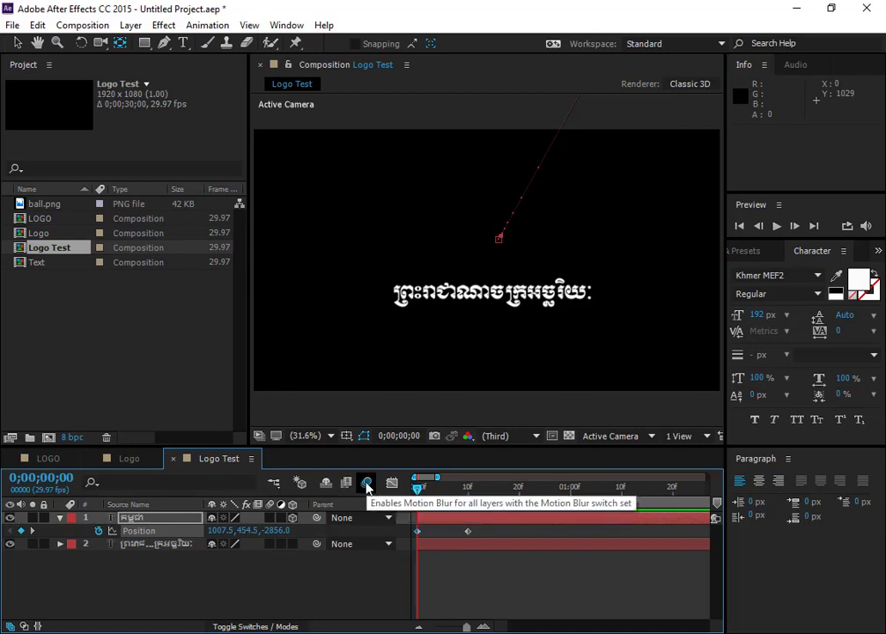
{"action": "left_click", "coordinate": [369, 486]}
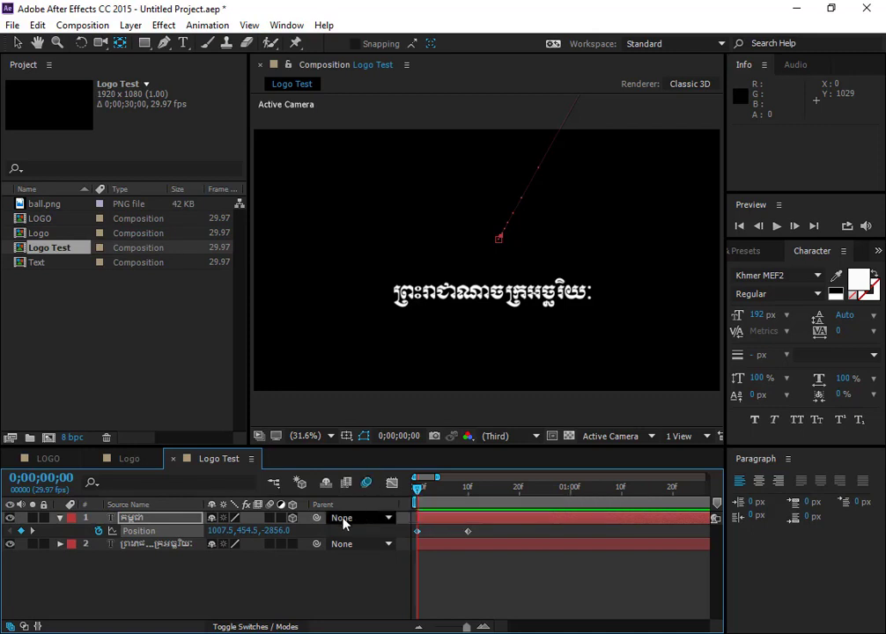
{"action": "left_click", "coordinate": [271, 518]}
{"action": "left_click", "coordinate": [477, 545]}
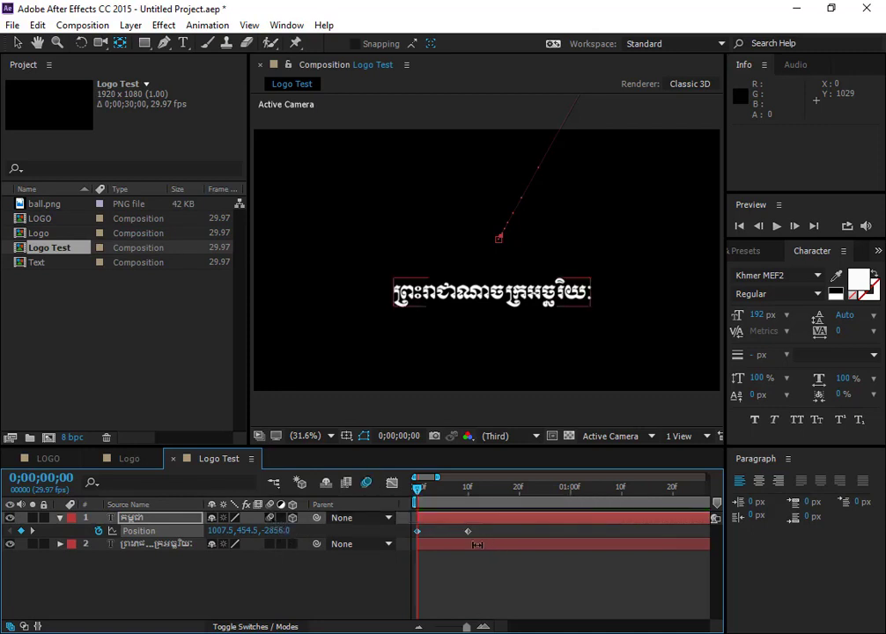
{"action": "left_click", "coordinate": [455, 560]}
- Replay the opening several times to check the motion blur on the កម្ពុជា fly-in
{"action": "key", "text": "space"}
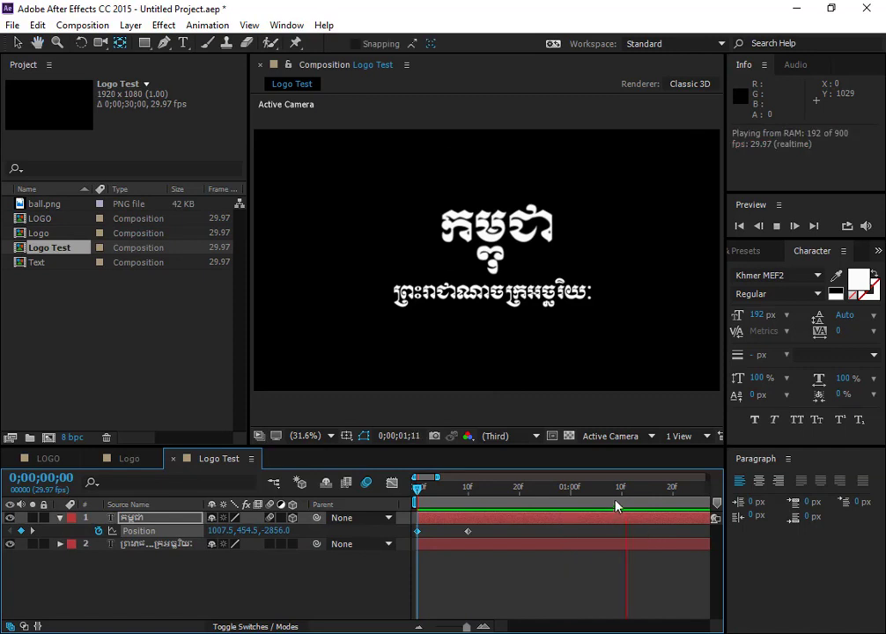
{"action": "left_click", "coordinate": [675, 492]}
{"action": "key", "text": "space"}
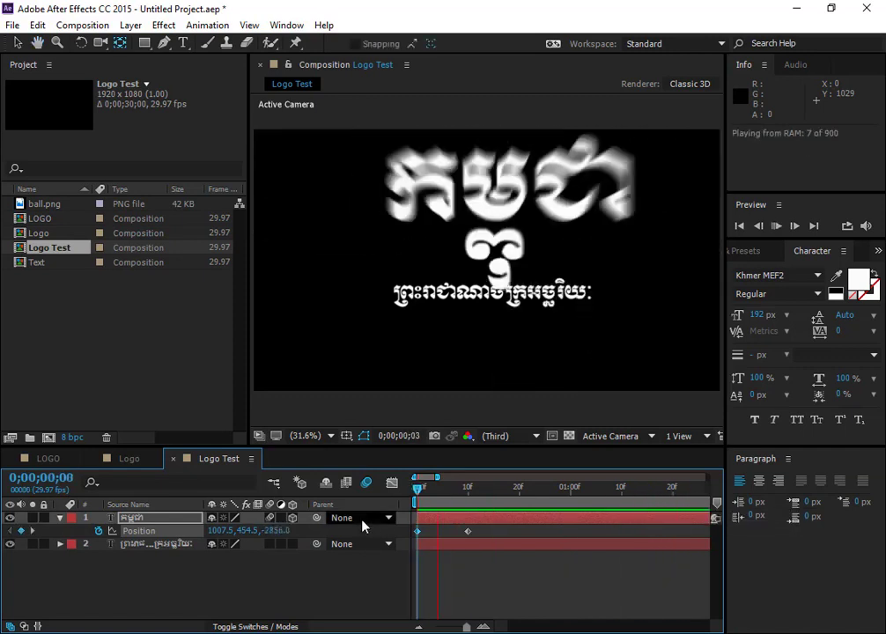
{"action": "left_click", "coordinate": [654, 494]}
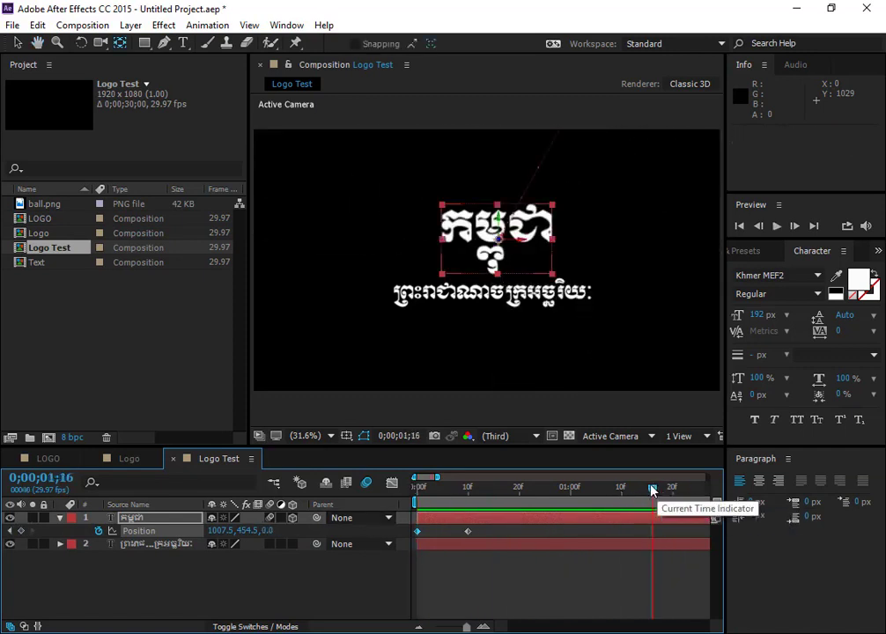
{"action": "left_click_drag", "start_coordinate": [653, 490], "coordinate": [395, 539]}
{"action": "key", "text": "space"}
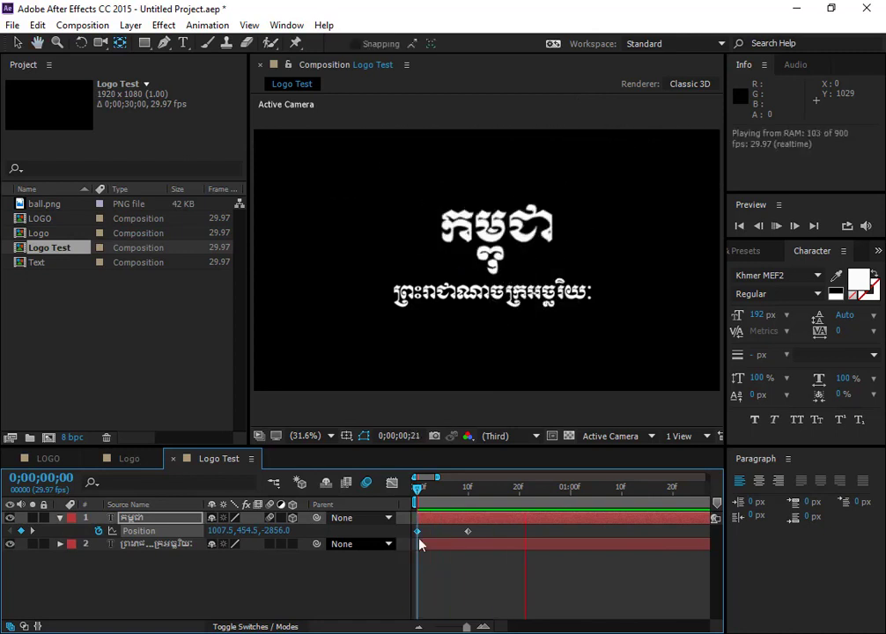
{"action": "key", "text": "space"}
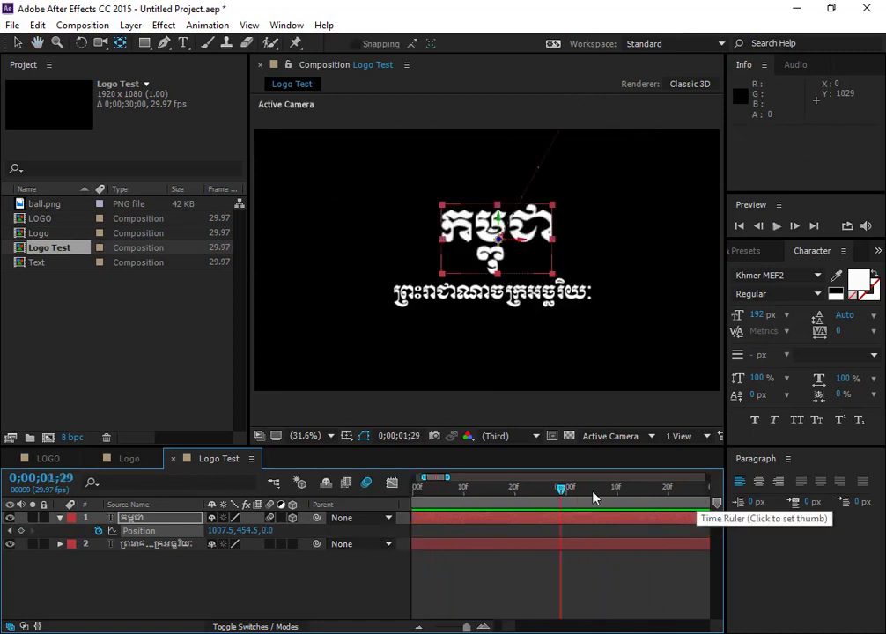
{"action": "left_click_drag", "start_coordinate": [560, 491], "coordinate": [418, 508]}
{"action": "key", "text": "Home"}
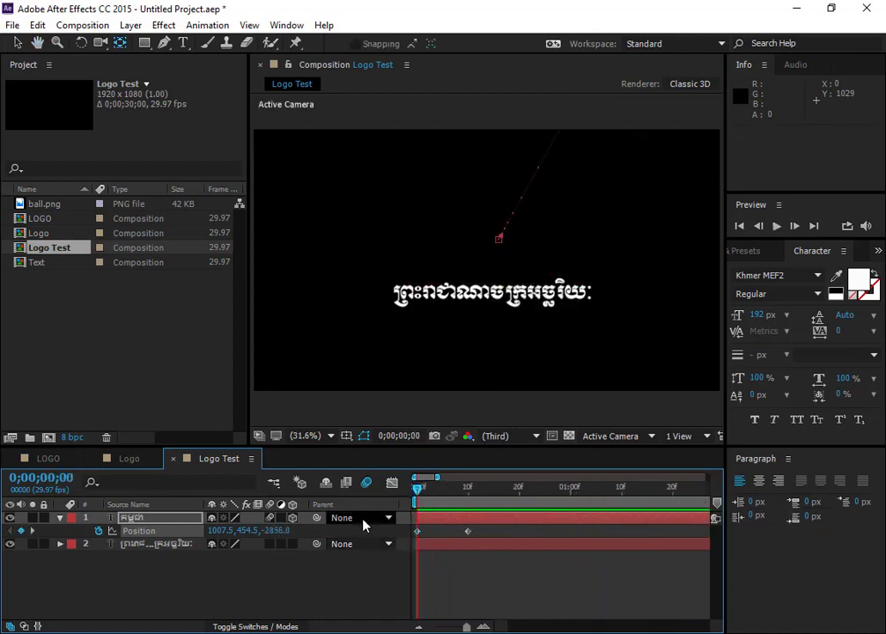
{"action": "key", "text": "space"}
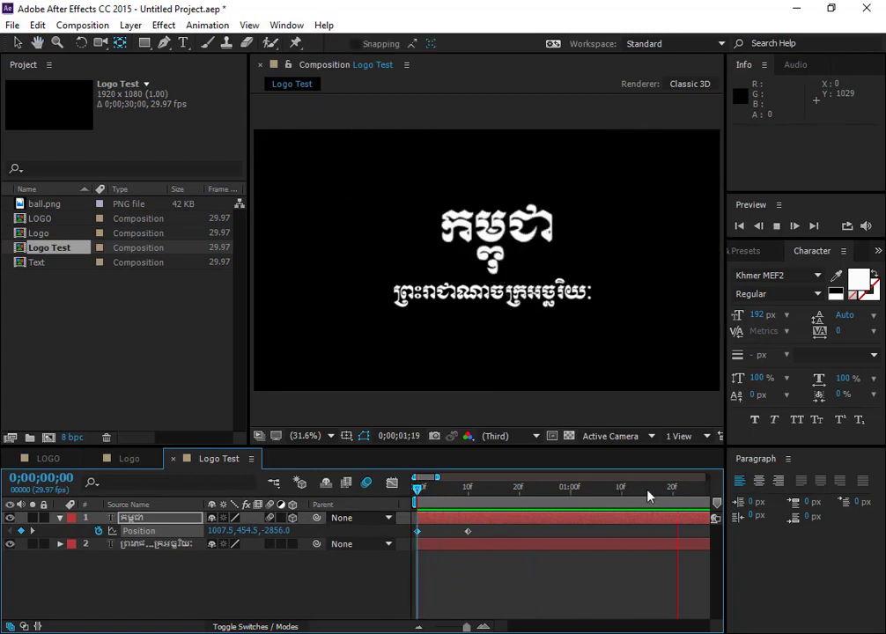
{"action": "key", "text": "space"}
{"action": "left_click_drag", "start_coordinate": [686, 491], "coordinate": [377, 519]}
{"action": "key", "text": "Home"}
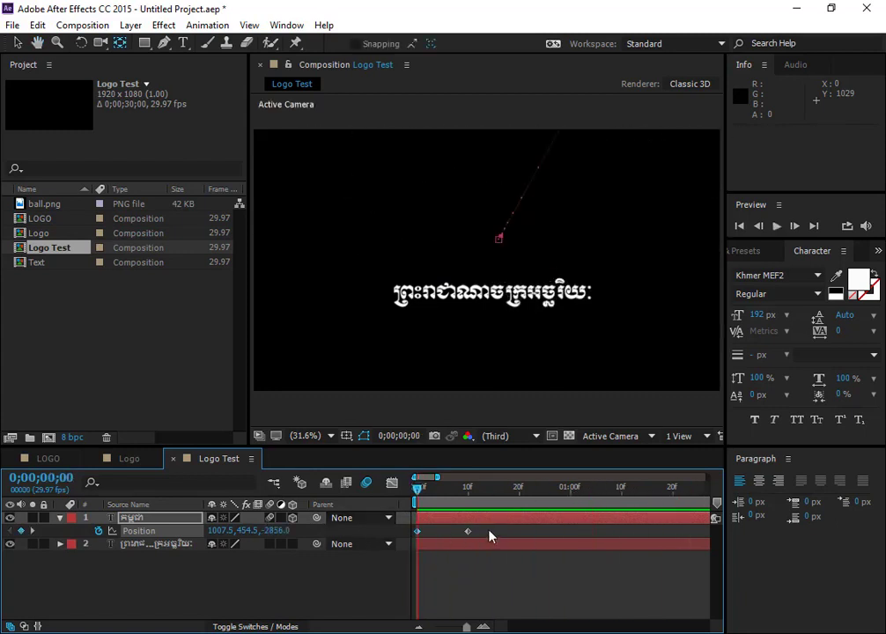
- Apply Easy Ease to both Position keyframes of the កម្ពុជា layer and preview the eased fly-in from the start
{"action": "left_click_drag", "start_coordinate": [486, 530], "coordinate": [404, 538]}
{"action": "right_click", "coordinate": [470, 533]}
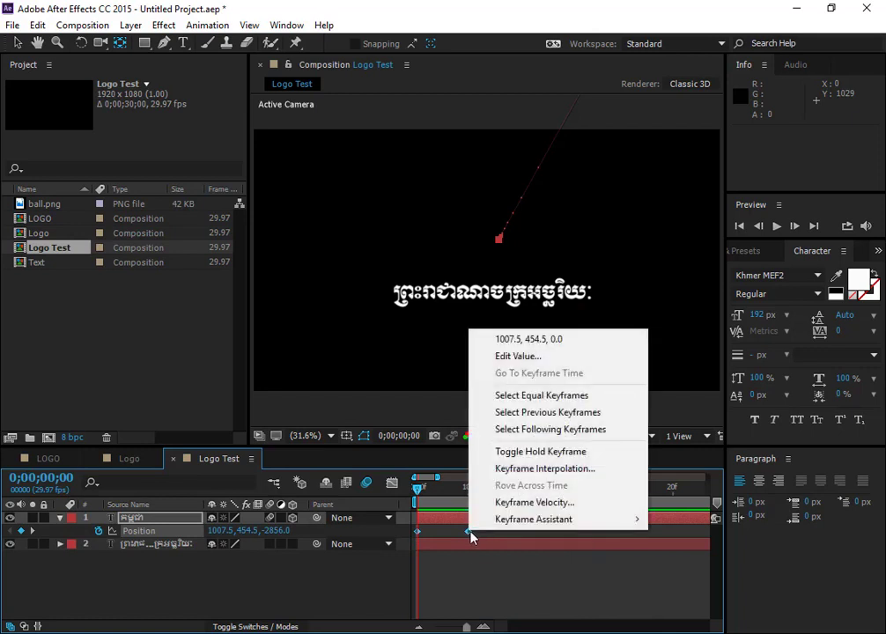
{"action": "mouse_move", "coordinate": [499, 522]}
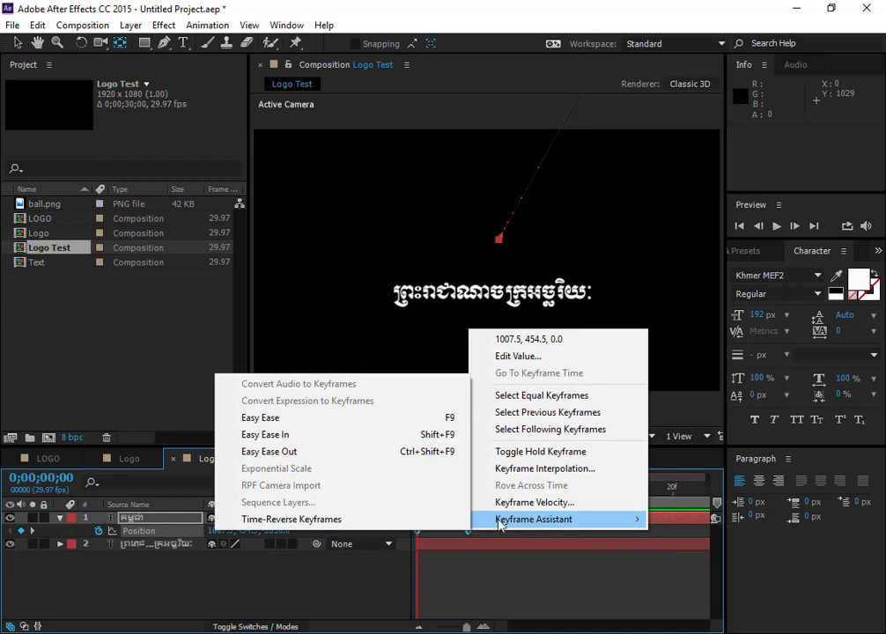
{"action": "left_click", "coordinate": [328, 421]}
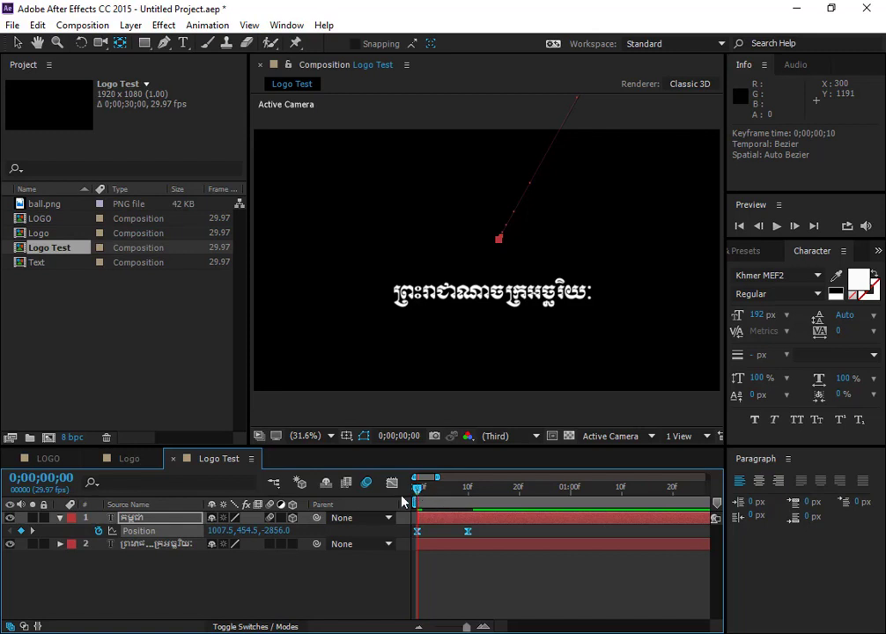
{"action": "key", "text": "space"}
{"action": "key", "text": "space"}
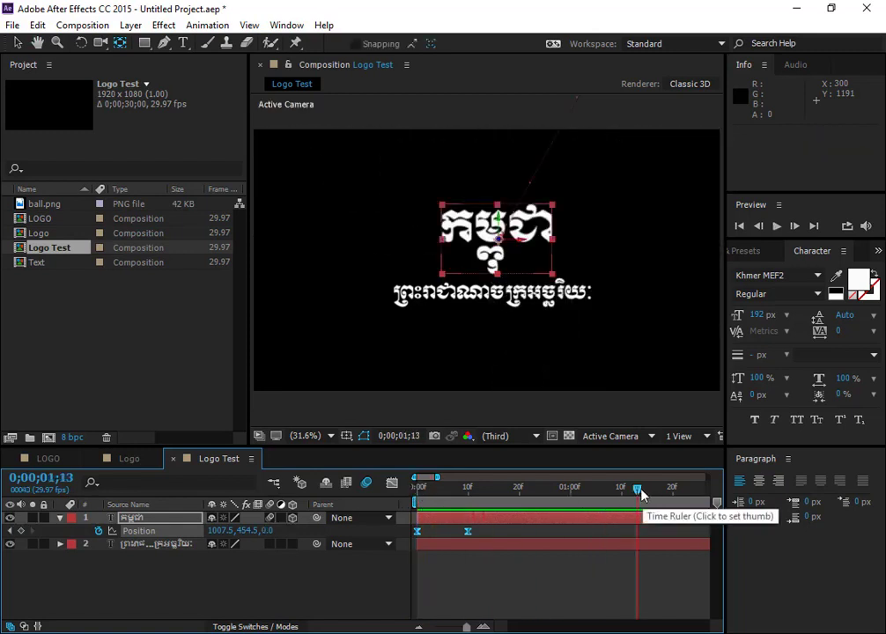
{"action": "key", "text": "Home"}
{"action": "key", "text": "space"}
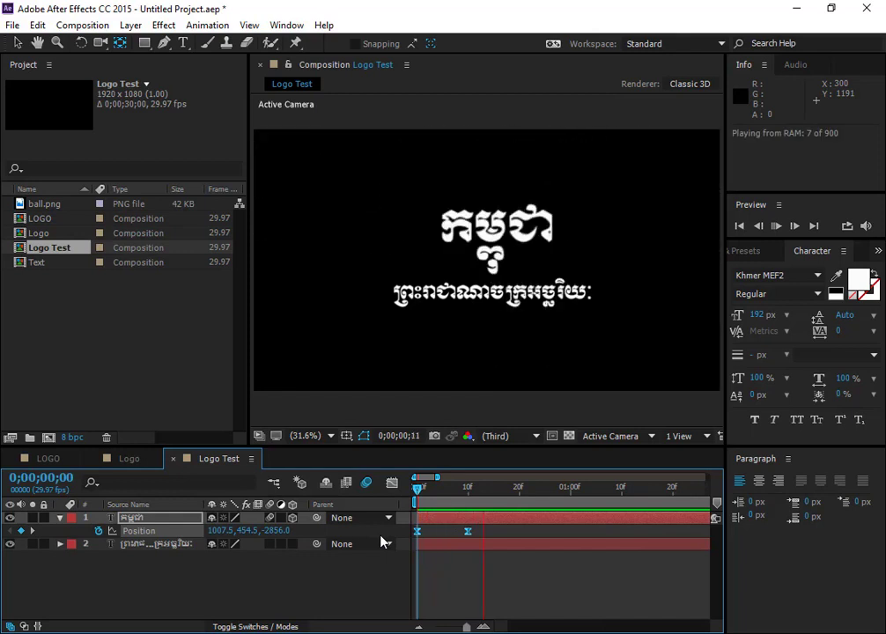
- Replay the opening of Logo Test several times to check the eased motion of កម្ពុជា
{"action": "left_click_drag", "start_coordinate": [644, 489], "coordinate": [447, 490]}
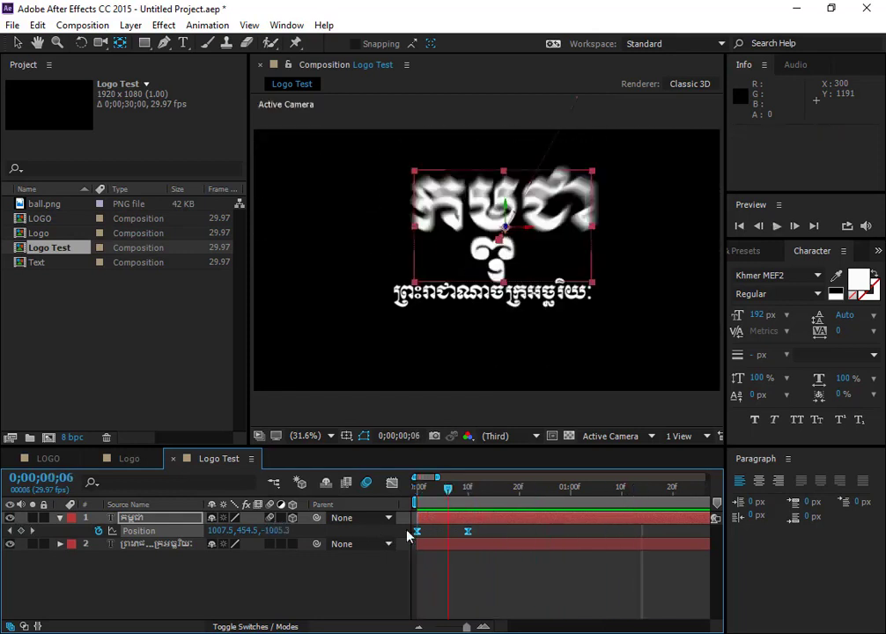
{"action": "key", "text": "Home"}
{"action": "key", "text": "space"}
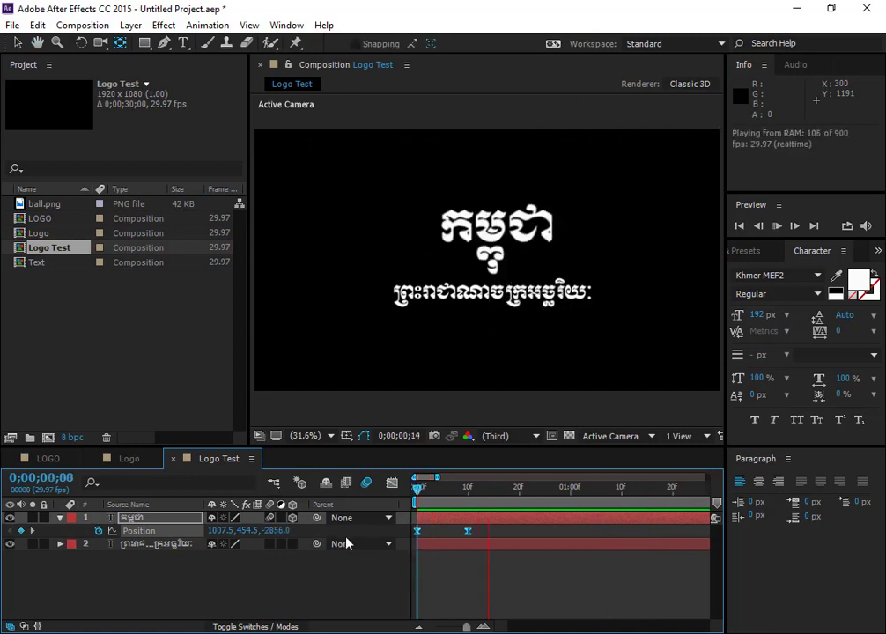
{"action": "left_click", "coordinate": [672, 493]}
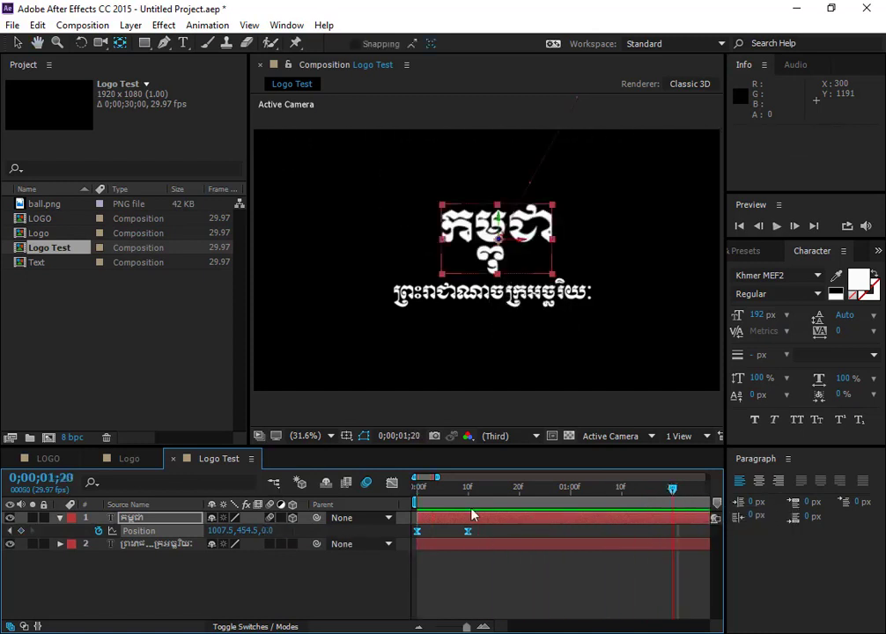
{"action": "key", "text": "space"}
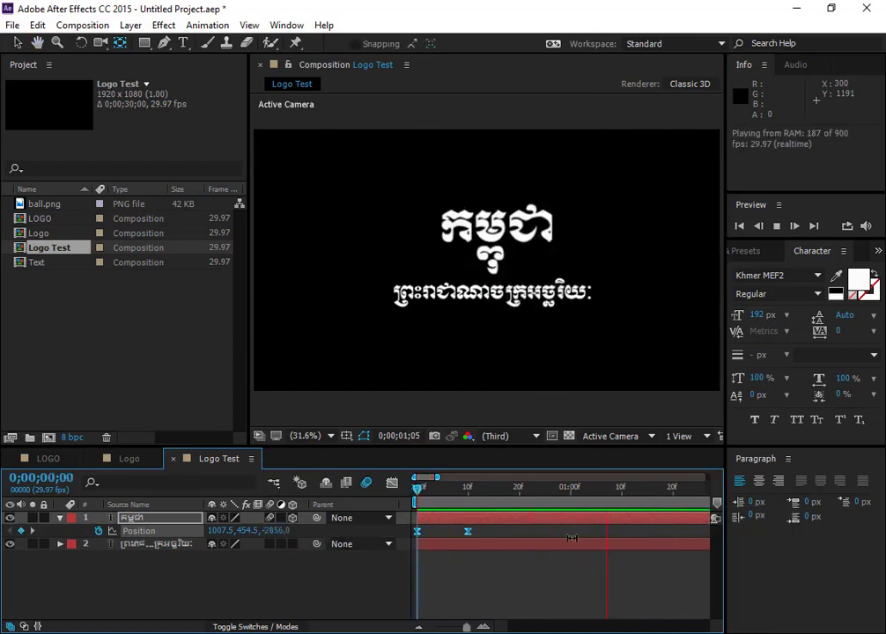
{"action": "key", "text": "space"}
{"action": "left_click_drag", "start_coordinate": [669, 491], "coordinate": [481, 587]}
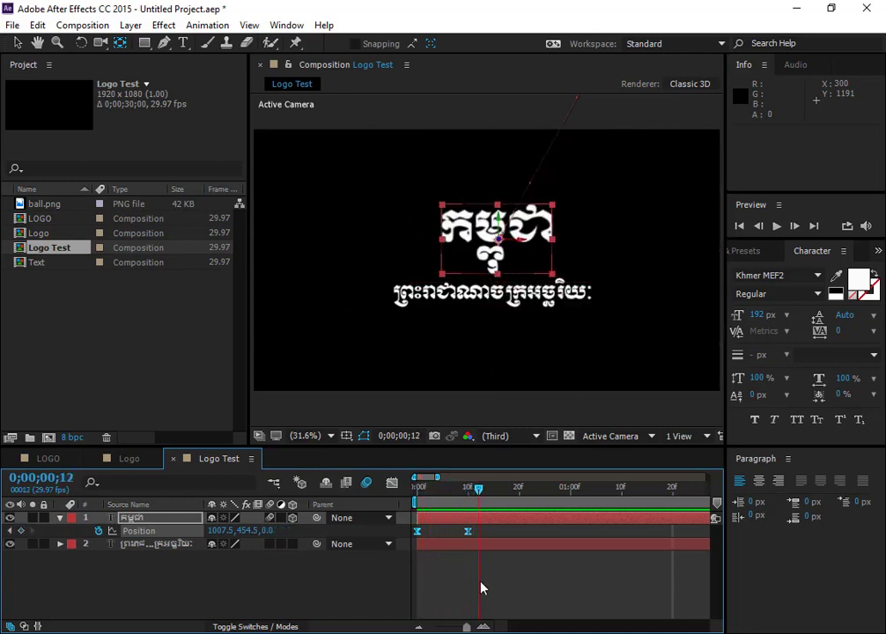
- Scrub the LOGO composition through about 0;00;00;22 to examine how its second text line appears, and return to Logo Test
{"action": "left_click", "coordinate": [51, 454]}
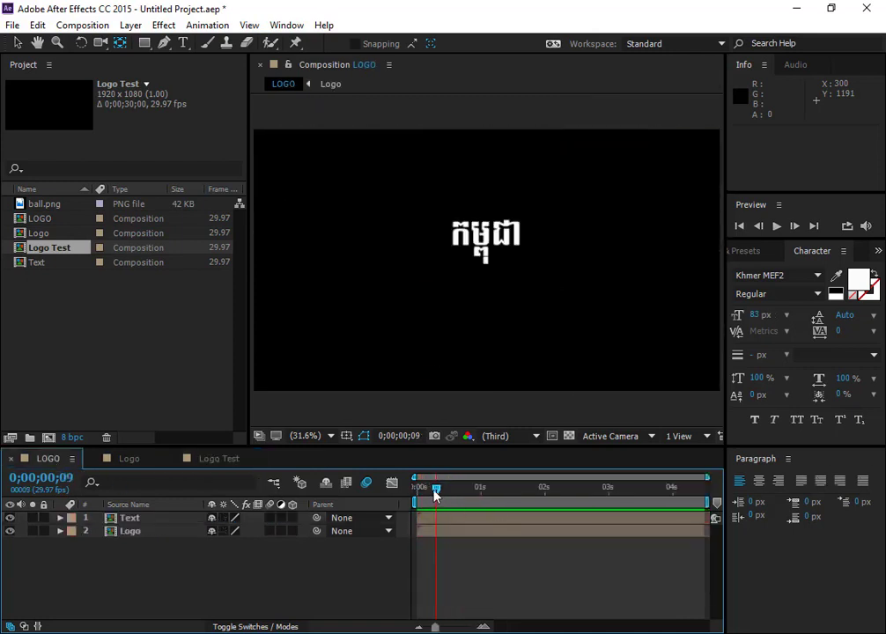
{"action": "left_click_drag", "start_coordinate": [435, 492], "coordinate": [461, 544]}
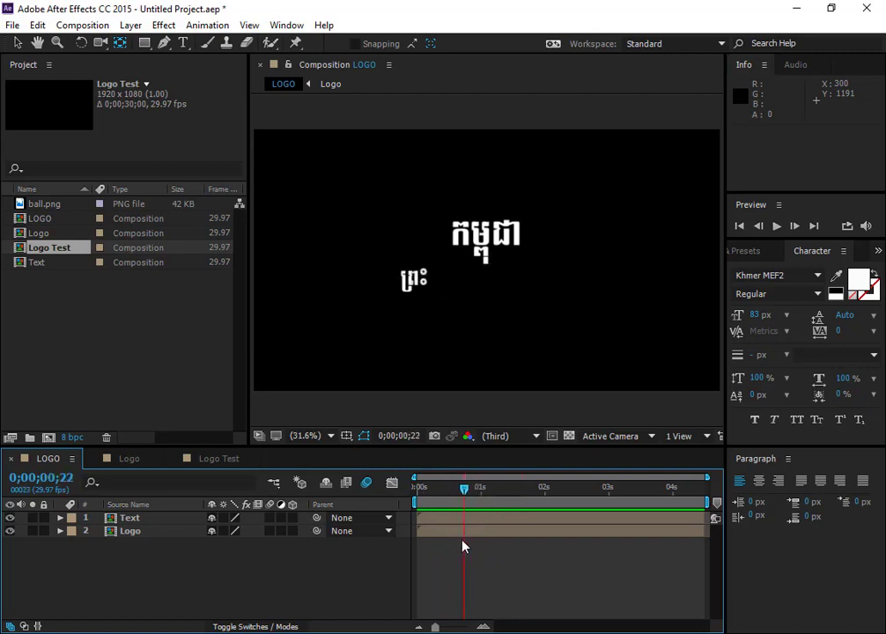
{"action": "left_click", "coordinate": [194, 458]}
- Add a Scale text animator to the second text line's layer, with the current time at 0;00;00;10
{"action": "left_click_drag", "start_coordinate": [481, 495], "coordinate": [416, 494]}
{"action": "left_click", "coordinate": [155, 546]}
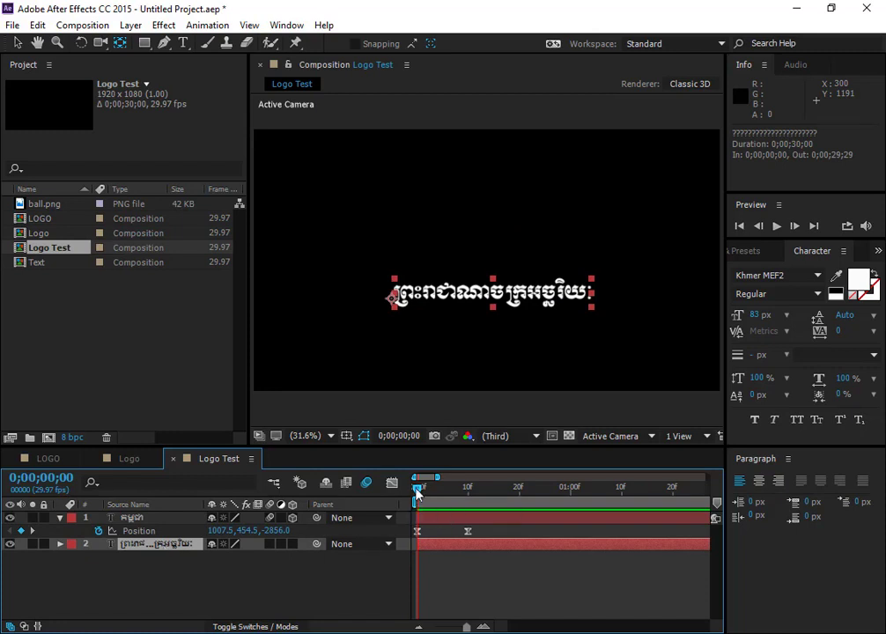
{"action": "left_click_drag", "start_coordinate": [418, 495], "coordinate": [468, 508]}
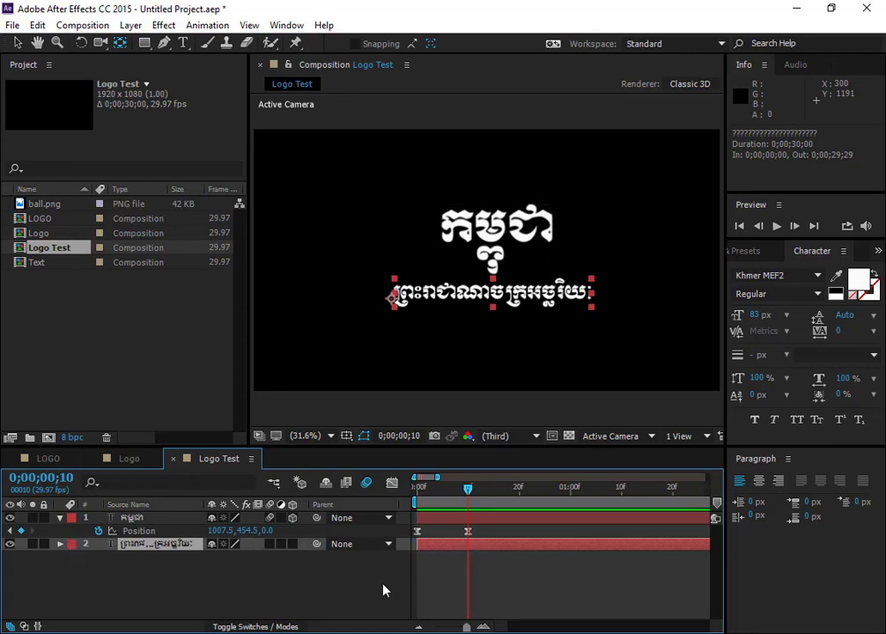
{"action": "mouse_move", "coordinate": [468, 496]}
{"action": "left_mouse_down"}
{"action": "mouse_move", "coordinate": [411, 514]}
{"action": "mouse_move", "coordinate": [467, 518]}
{"action": "left_mouse_up"}
{"action": "left_click", "coordinate": [60, 545]}
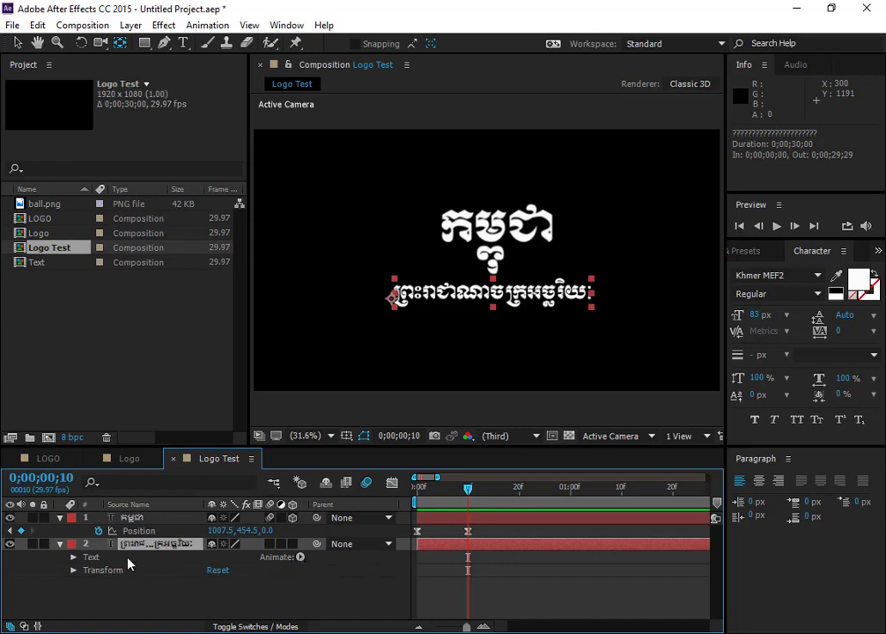
{"action": "left_click", "coordinate": [301, 559]}
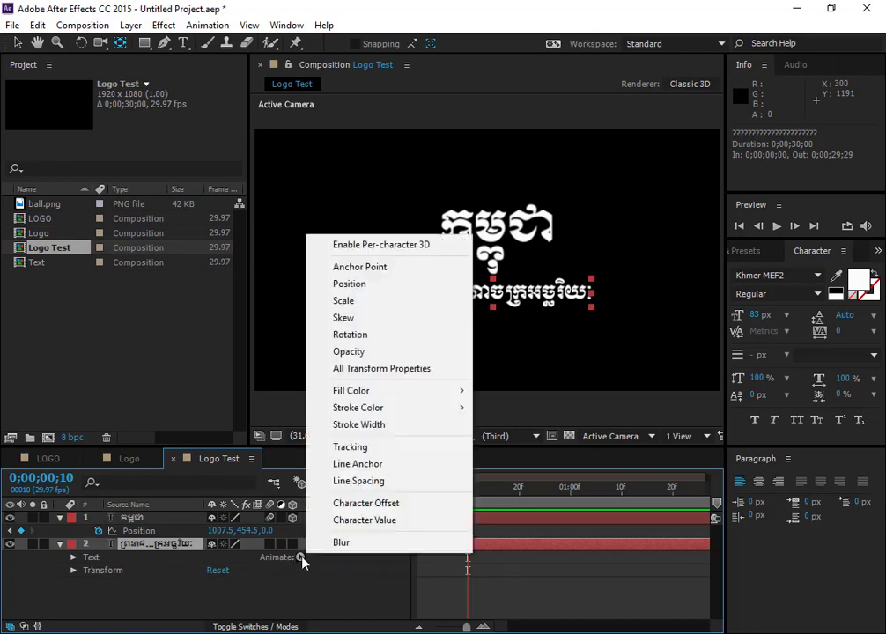
{"action": "left_click", "coordinate": [395, 302]}
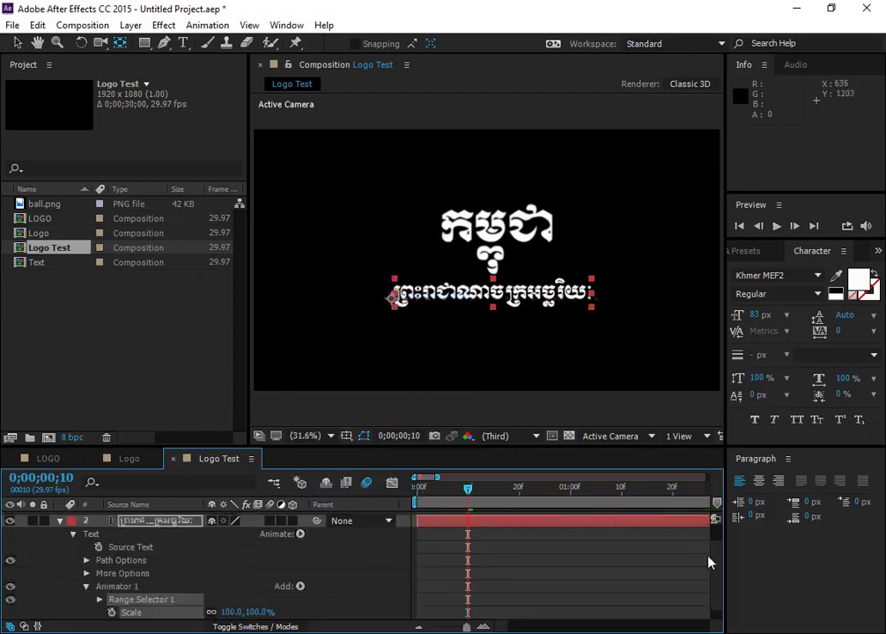
- Set the Scale of the second line's Animator 1 to 225%, with Range Selector 1 expanded
{"action": "scroll", "coordinate": [719, 564], "scroll_direction": "down", "scroll_amount": 1}
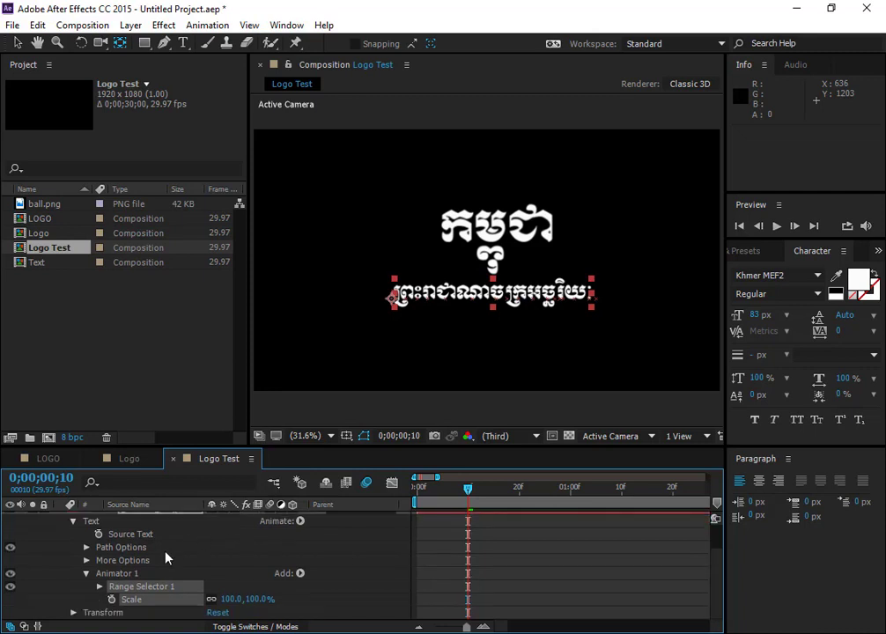
{"action": "left_click", "coordinate": [100, 587]}
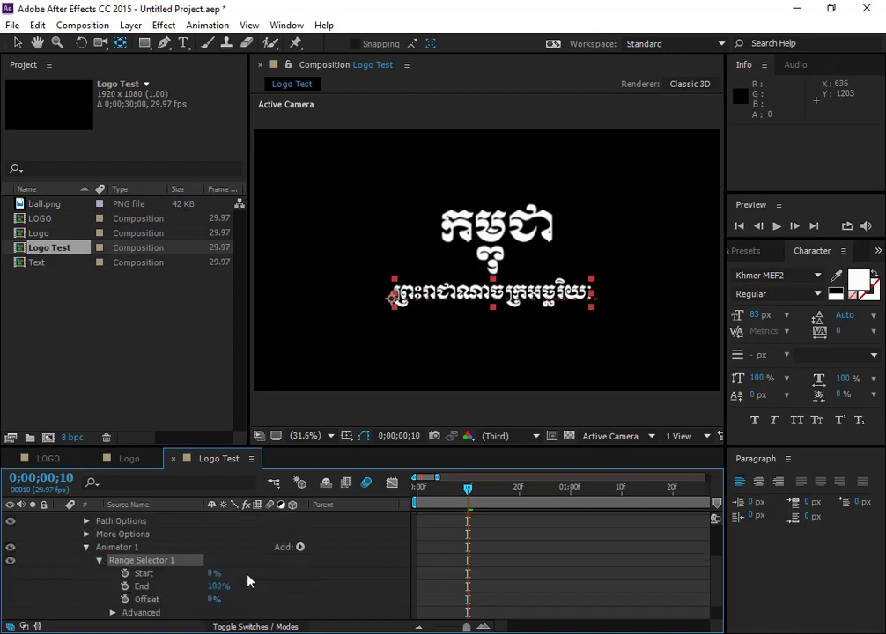
{"action": "scroll", "coordinate": [248, 592], "scroll_direction": "down", "scroll_amount": 2}
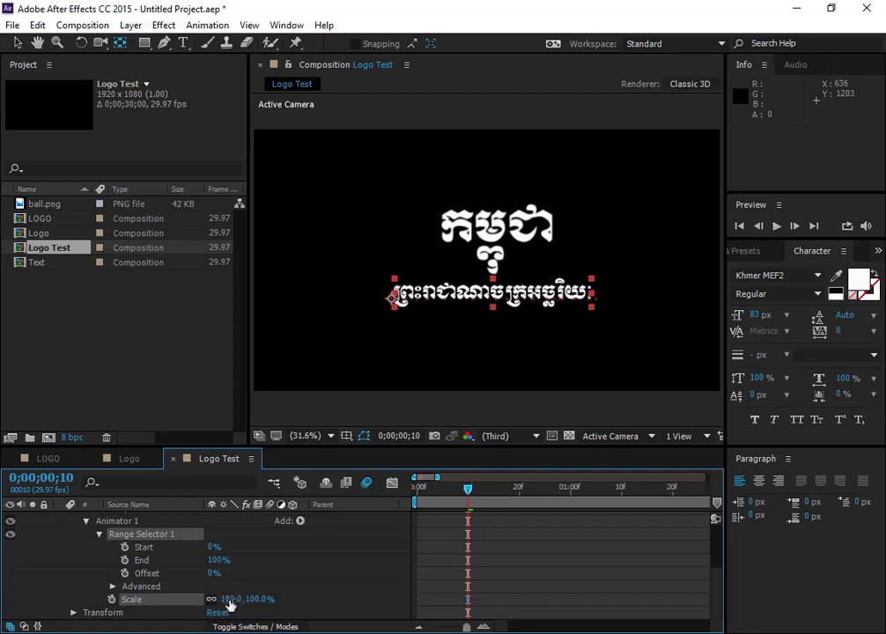
{"action": "left_click_drag", "start_coordinate": [231, 604], "coordinate": [323, 598]}
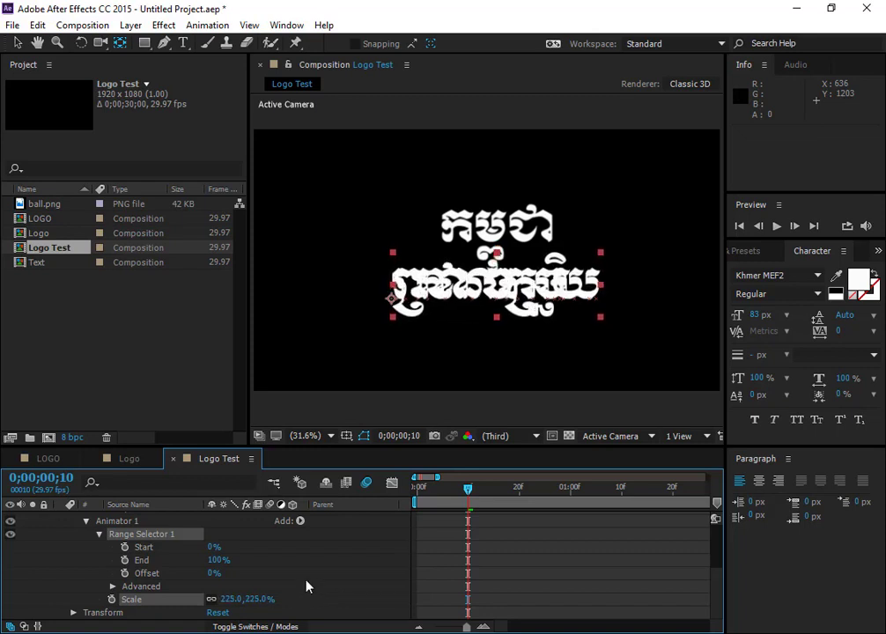
- Keyframe Range Selector 1's Start at 0% on 0;00;00;10 and 100% on 0;00;01;06
{"action": "left_click", "coordinate": [125, 547]}
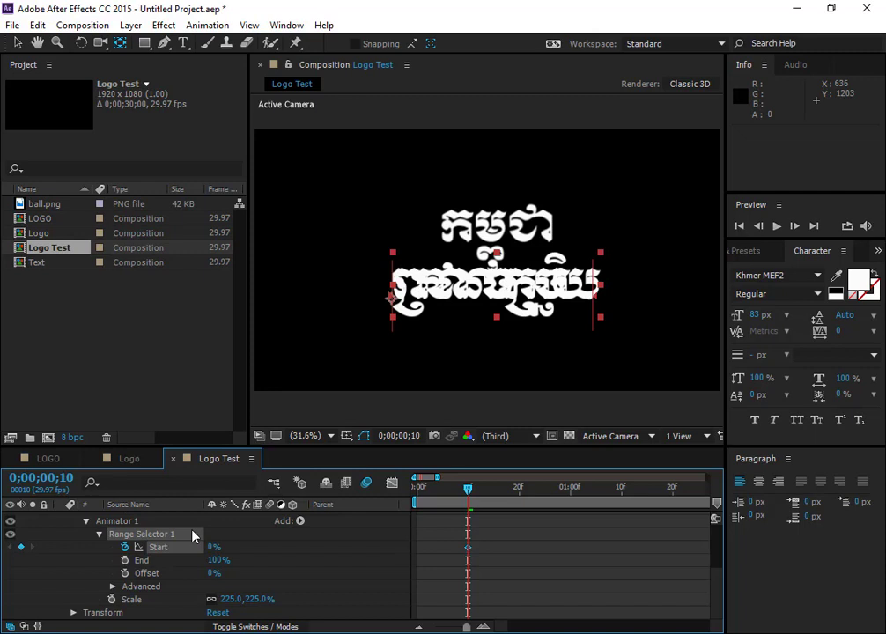
{"action": "key", "text": "space"}
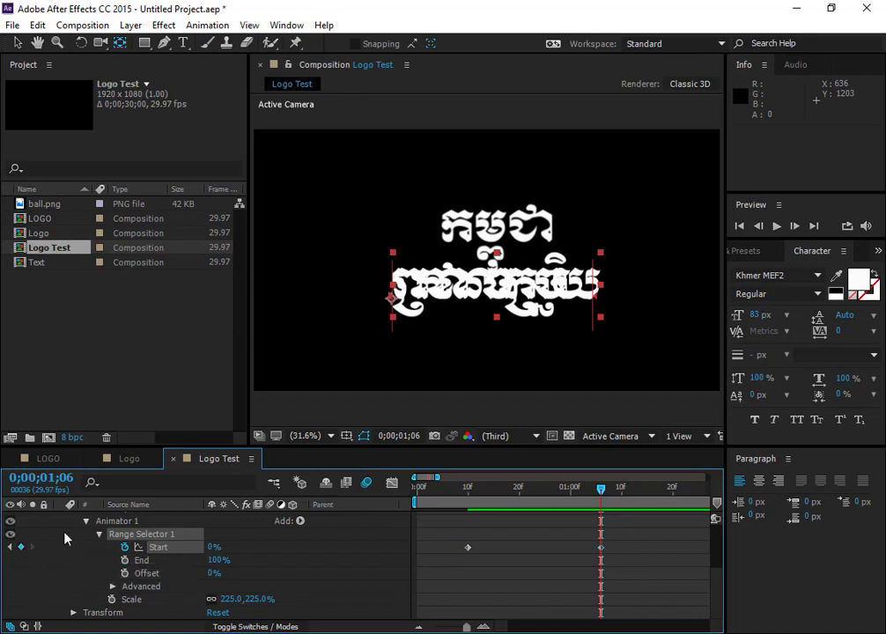
{"action": "left_click", "coordinate": [10, 548]}
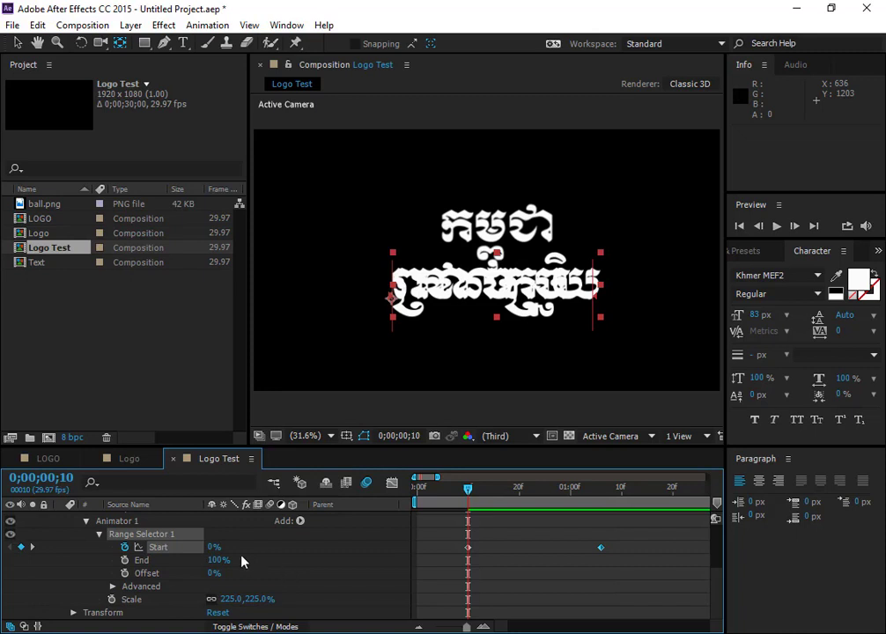
{"action": "left_click", "coordinate": [34, 548]}
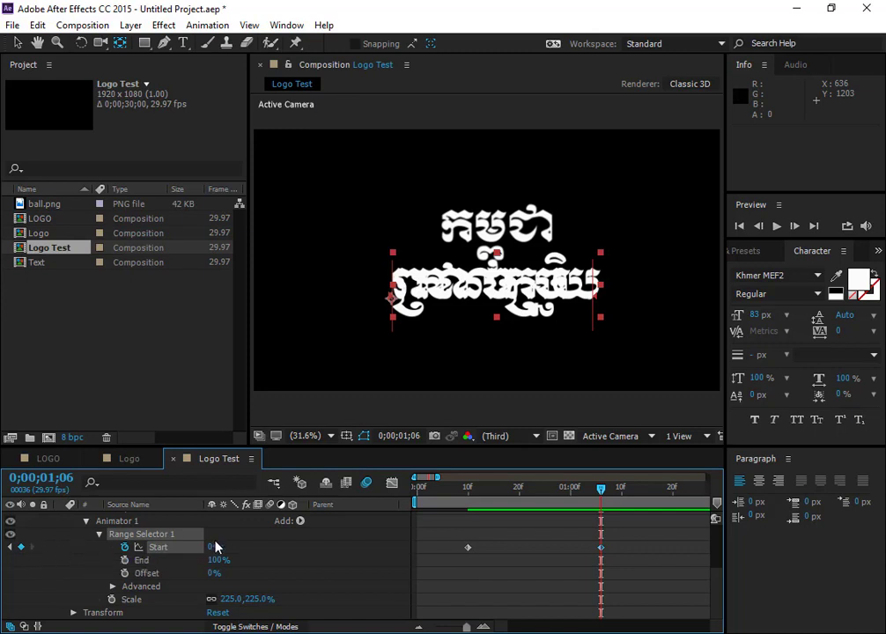
{"action": "left_click_drag", "start_coordinate": [211, 548], "coordinate": [302, 544]}
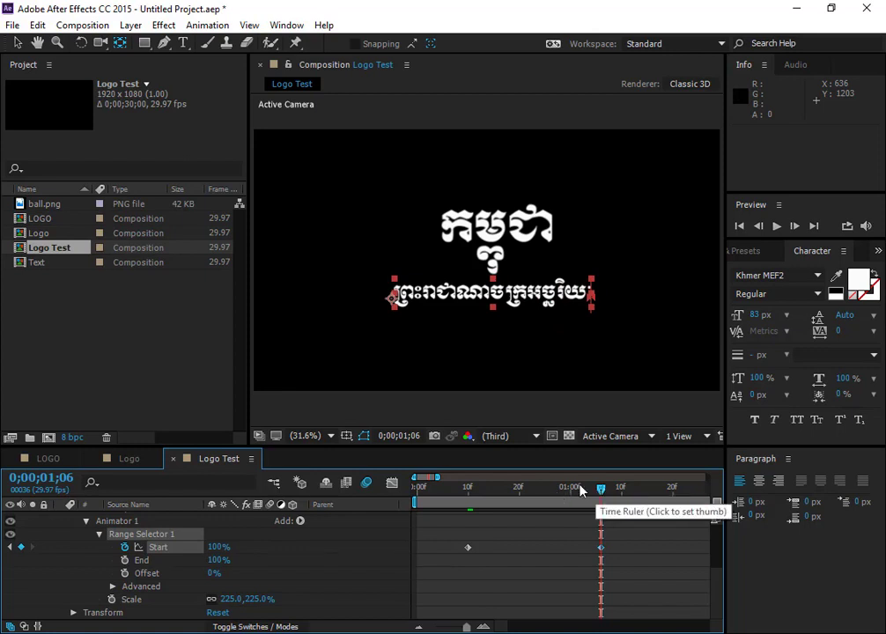
- Add an Opacity property to the second line's Animator 1 and set it to 0%
{"action": "left_click", "coordinate": [301, 523]}
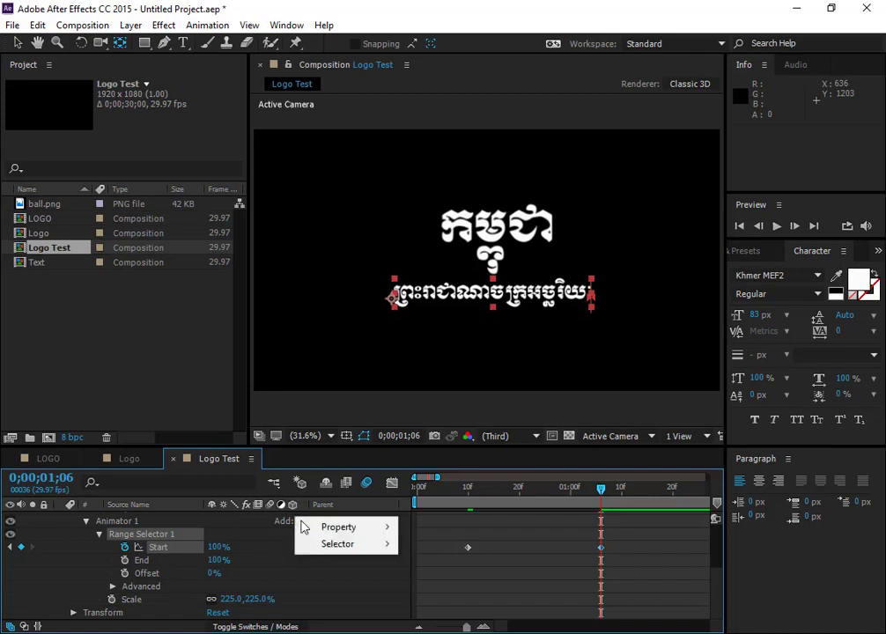
{"action": "mouse_move", "coordinate": [318, 528]}
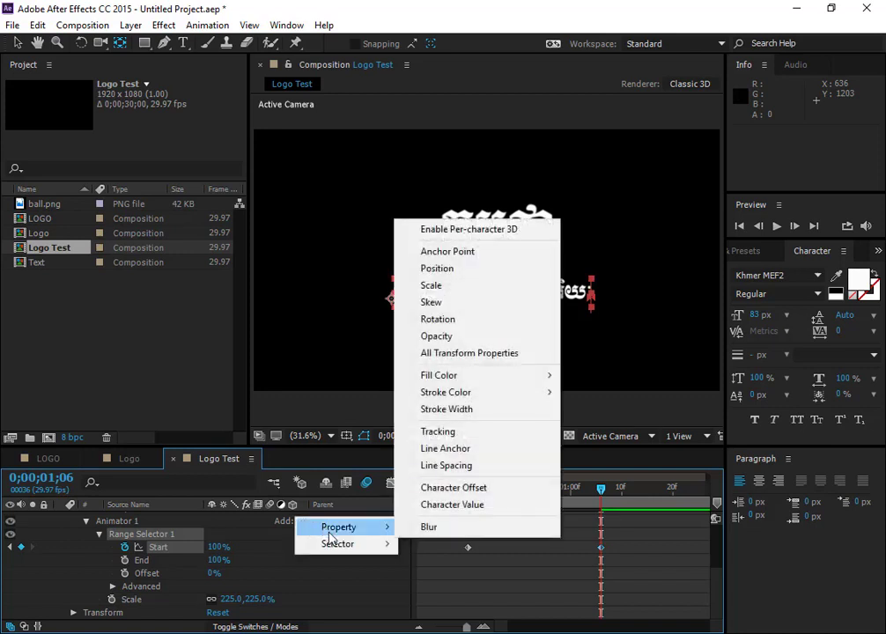
{"action": "left_click", "coordinate": [483, 342]}
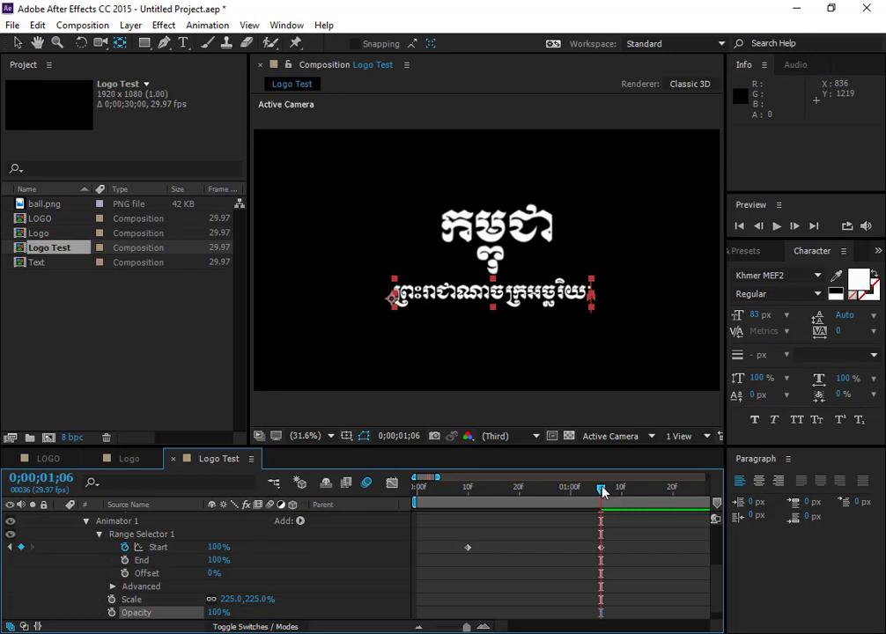
{"action": "left_click_drag", "start_coordinate": [603, 492], "coordinate": [407, 513]}
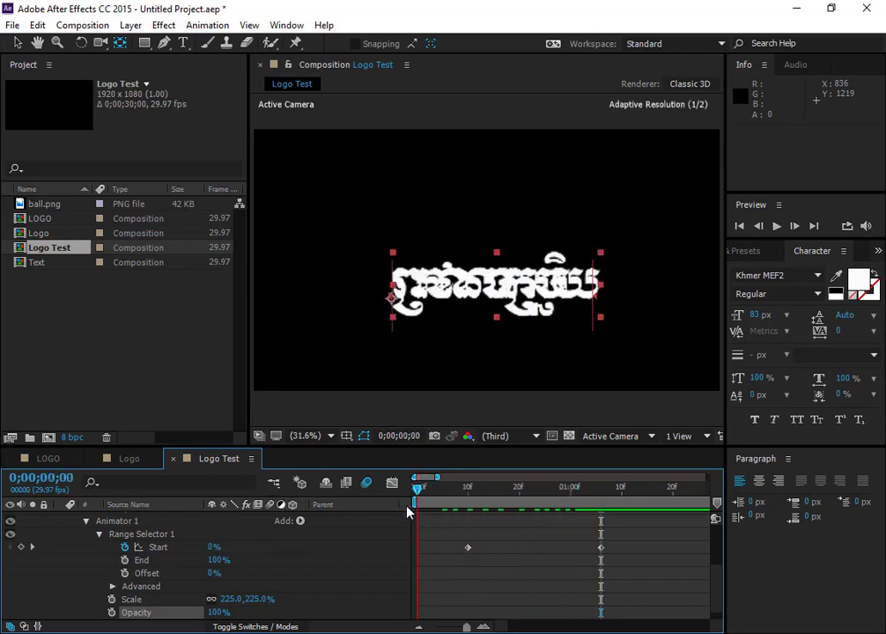
{"action": "key", "text": "Page_Down"}
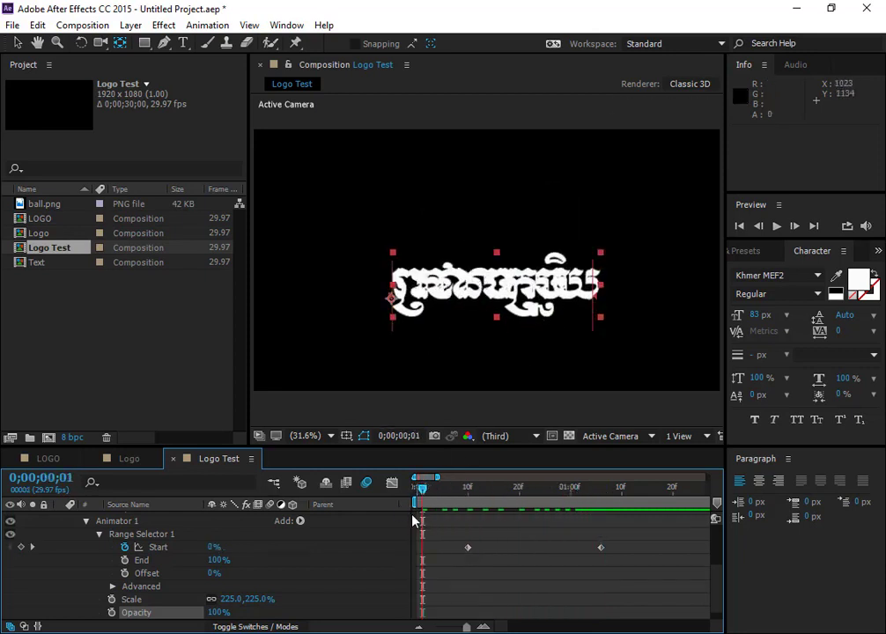
{"action": "left_click_drag", "start_coordinate": [421, 491], "coordinate": [465, 526]}
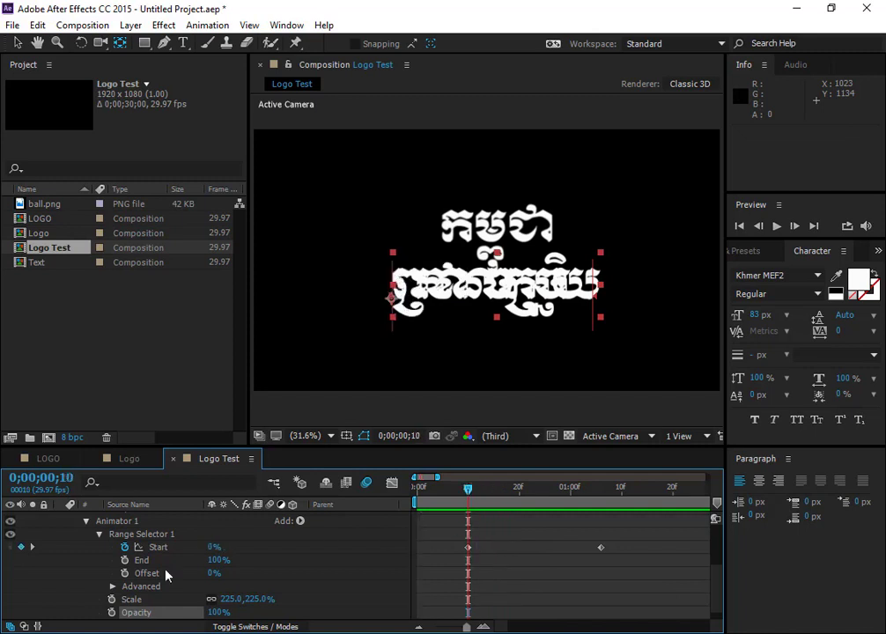
{"action": "scroll", "coordinate": [186, 599], "scroll_direction": "down", "scroll_amount": 1}
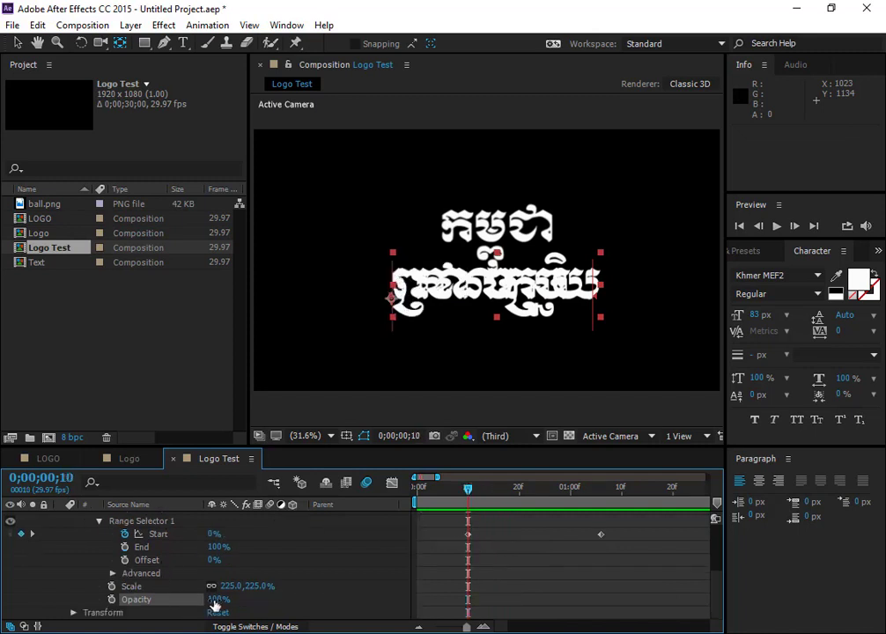
{"action": "left_click_drag", "start_coordinate": [215, 605], "coordinate": [141, 605]}
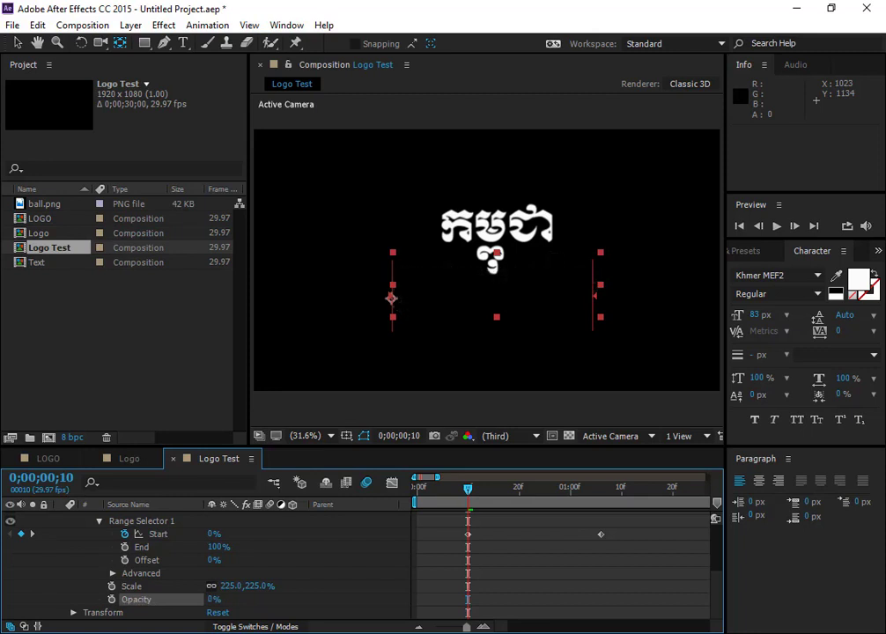
- Preview Logo Test repeatedly from the start to check the second line's character-by-character reveal
{"action": "left_click_drag", "start_coordinate": [467, 489], "coordinate": [360, 524]}
{"action": "key", "text": "space"}
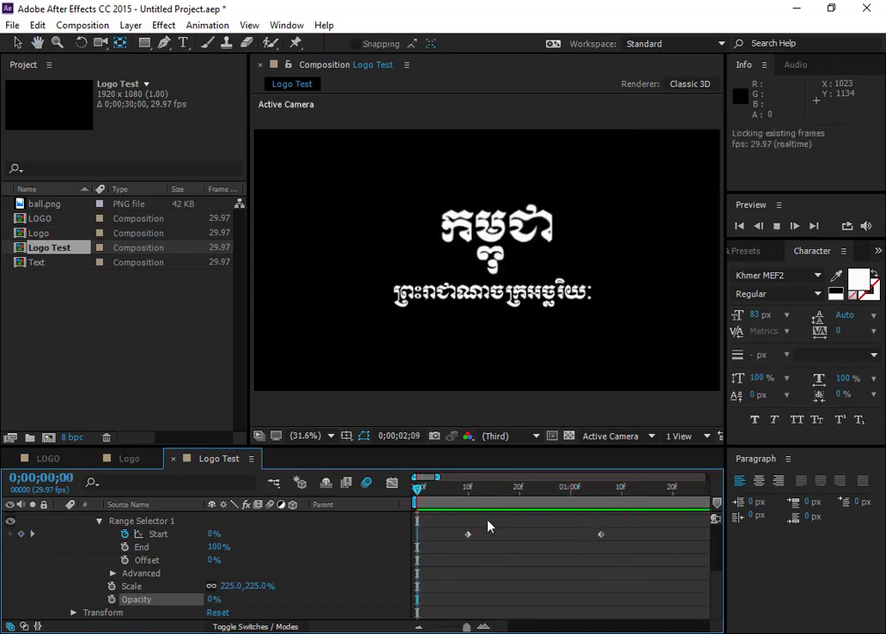
{"action": "mouse_move", "coordinate": [418, 490]}
{"action": "left_mouse_down"}
{"action": "mouse_move", "coordinate": [436, 491]}
{"action": "mouse_move", "coordinate": [402, 494]}
{"action": "left_mouse_up"}
{"action": "key", "text": "space"}
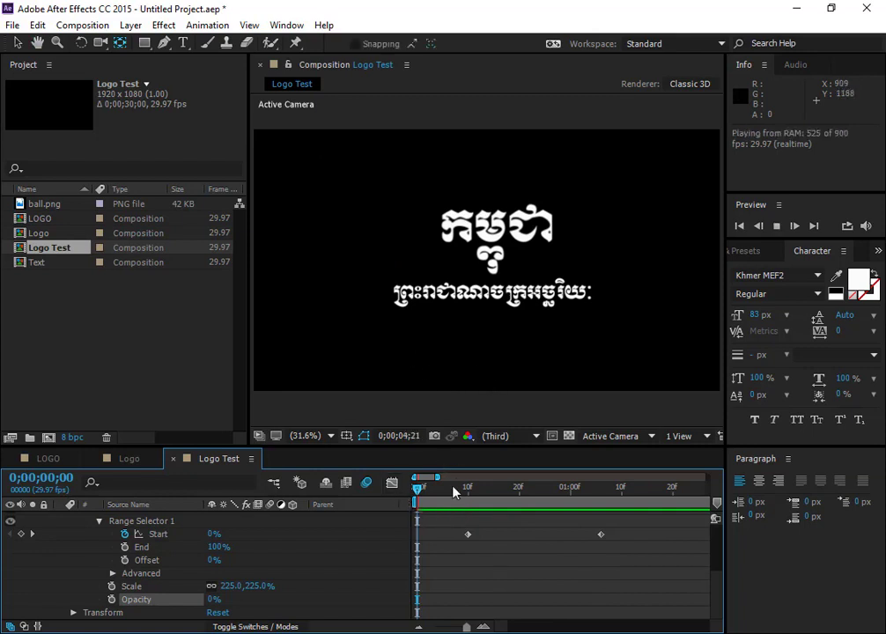
{"action": "key", "text": "space"}
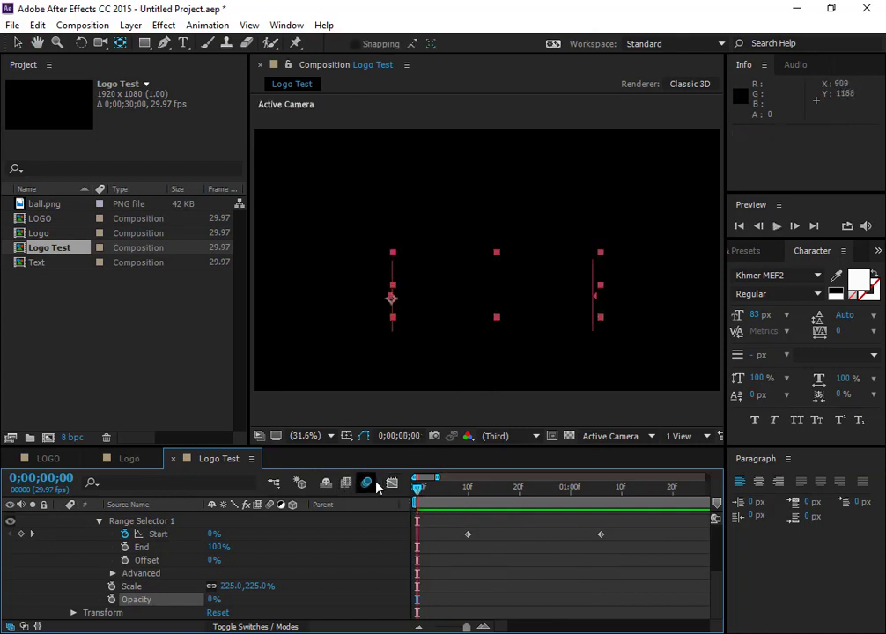
{"action": "key", "text": "space"}
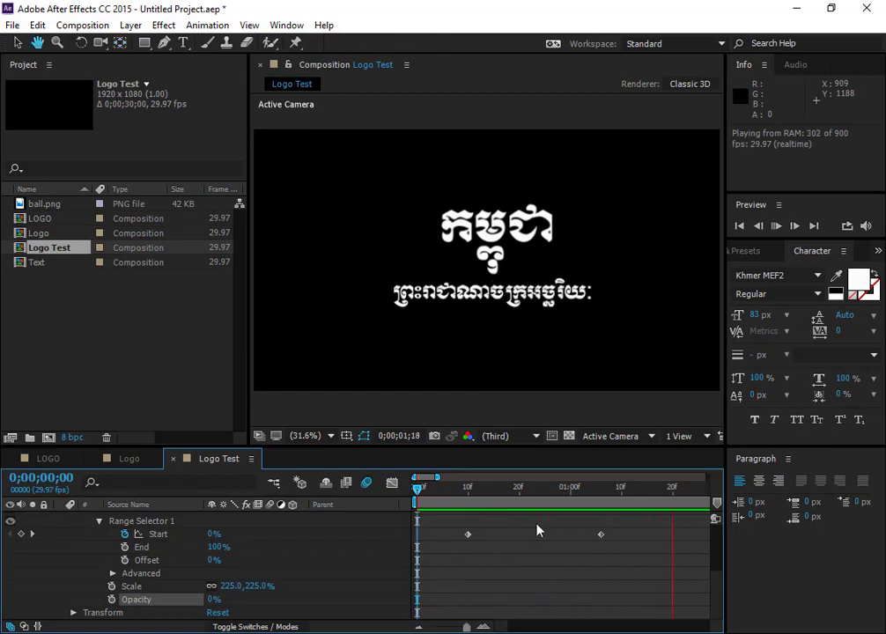
{"action": "key", "text": "space"}
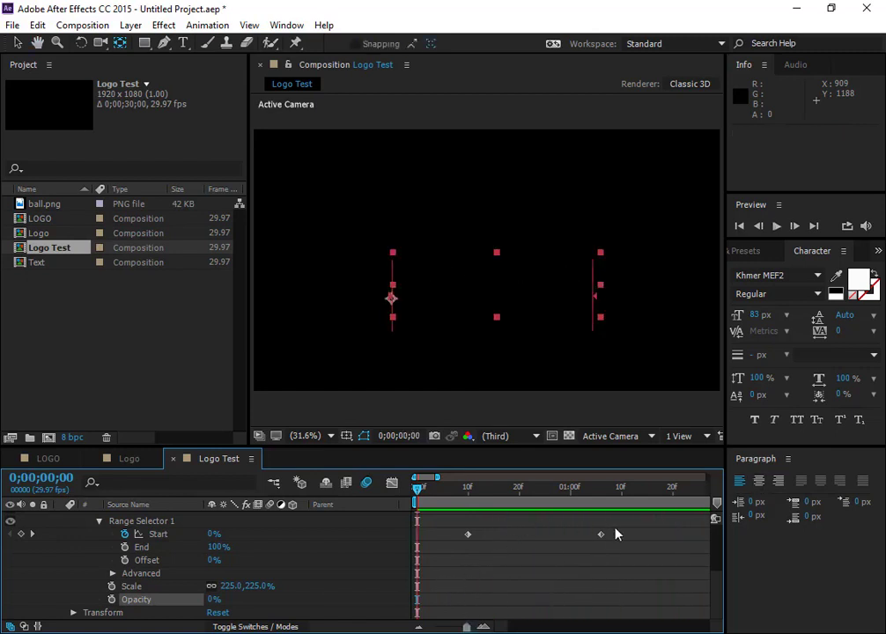
- Move the second Start keyframe of Range Selector 1 to 0;00;01;20 to lengthen the text reveal
{"action": "left_click_drag", "start_coordinate": [602, 540], "coordinate": [673, 537]}
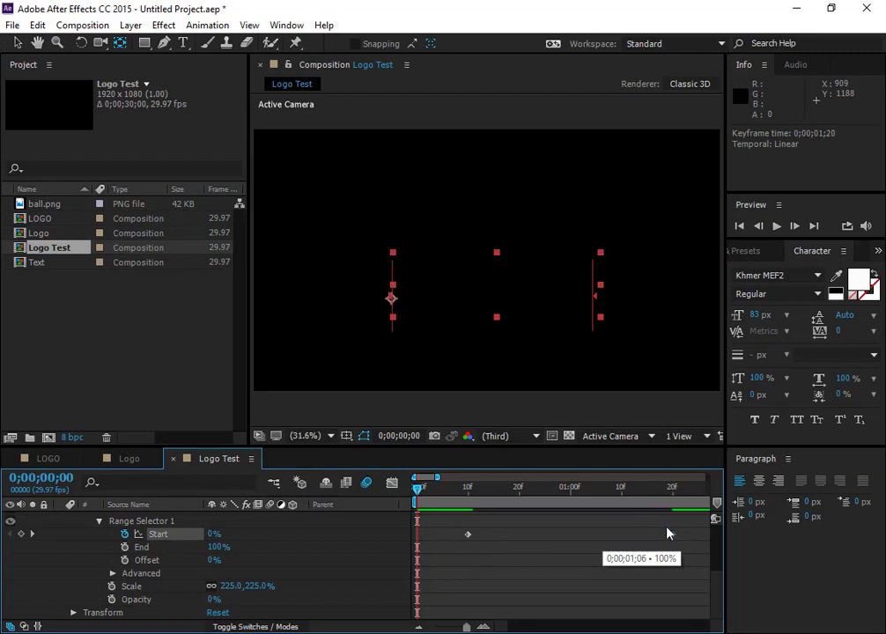
- Apply Easy Ease to both Start keyframes of the second line's Range Selector 1
{"action": "key", "text": "space"}
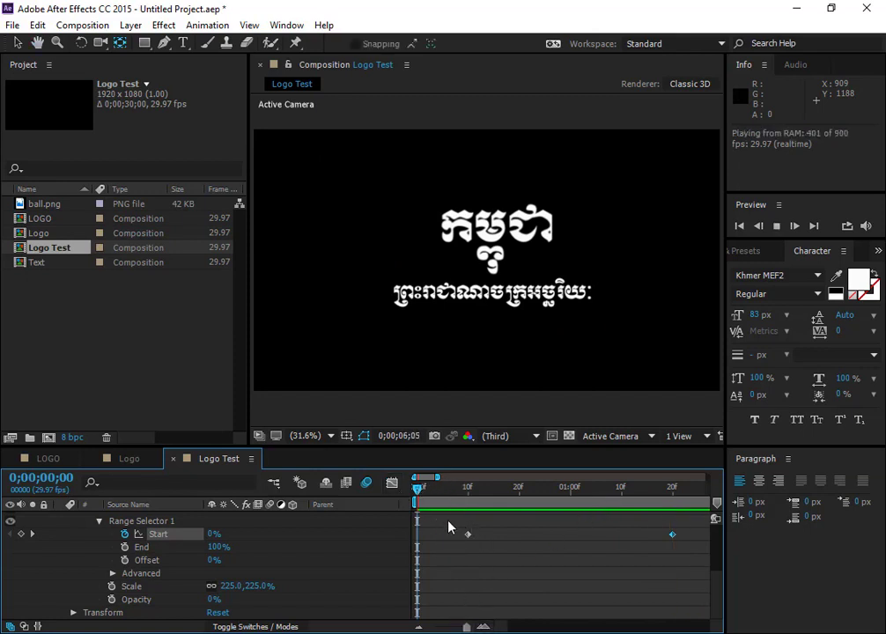
{"action": "left_click_drag", "start_coordinate": [448, 522], "coordinate": [672, 542]}
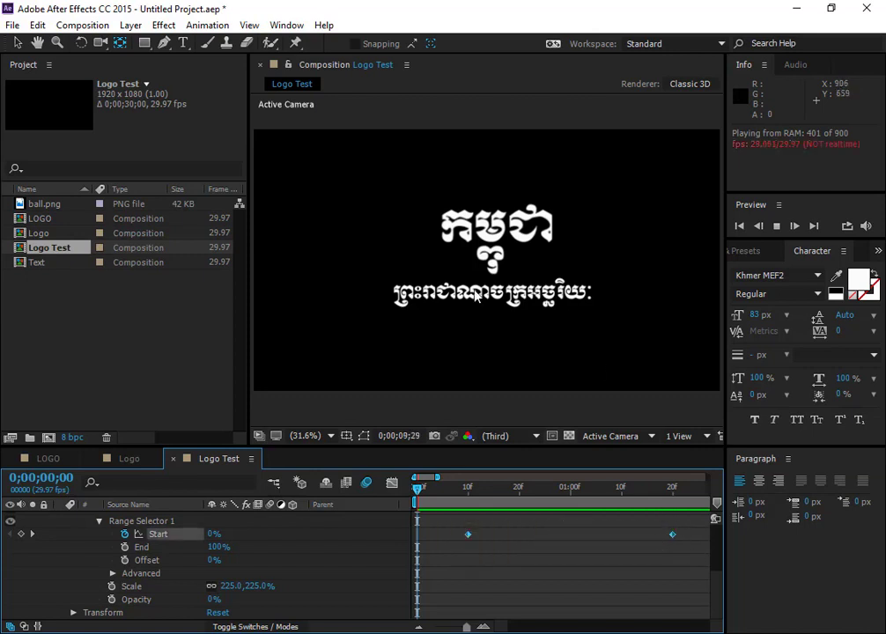
{"action": "key", "text": "space"}
{"action": "right_click", "coordinate": [674, 536]}
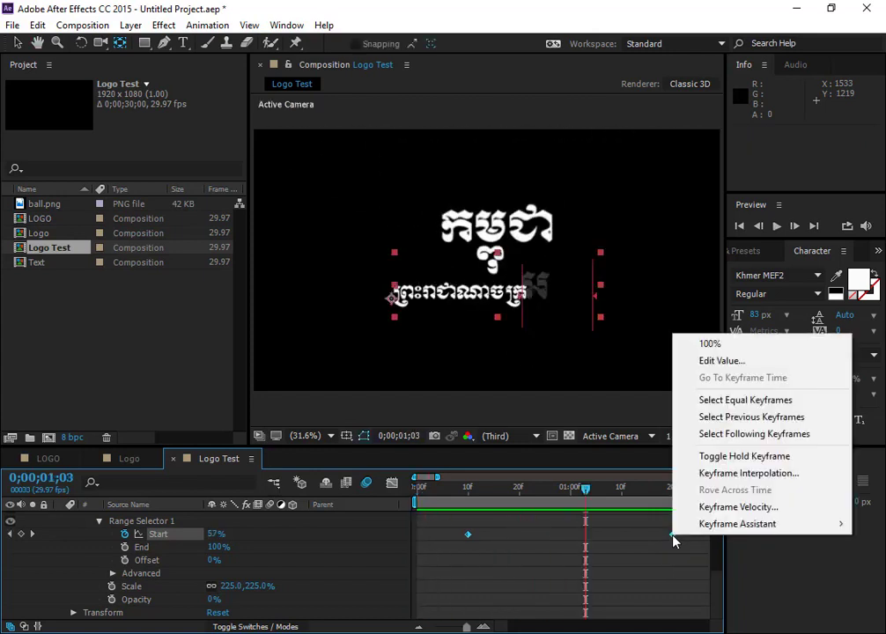
{"action": "mouse_move", "coordinate": [698, 527]}
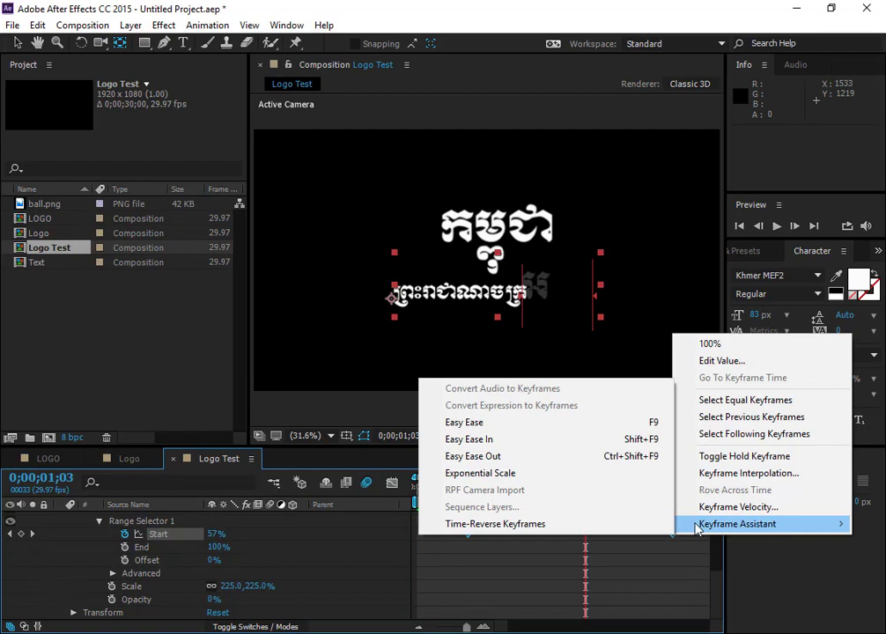
{"action": "left_click", "coordinate": [527, 426]}
- Preview the eased text reveal in Logo Test from the start and compare it with the LOGO composition around 0;00;02;10
{"action": "left_click_drag", "start_coordinate": [580, 488], "coordinate": [458, 488]}
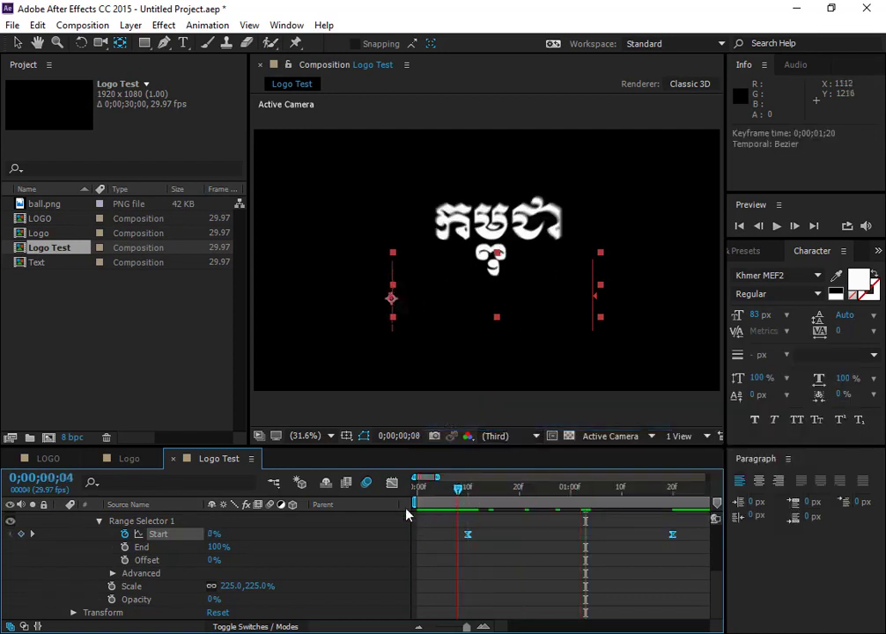
{"action": "key", "text": "Home"}
{"action": "key", "text": "space"}
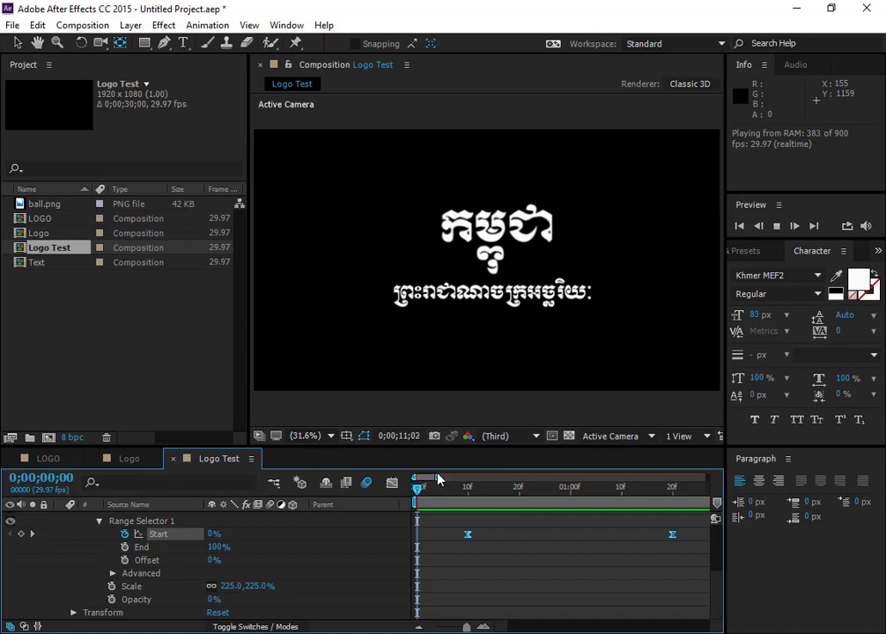
{"action": "left_click_drag", "start_coordinate": [439, 487], "coordinate": [543, 499]}
{"action": "key", "text": "Home"}
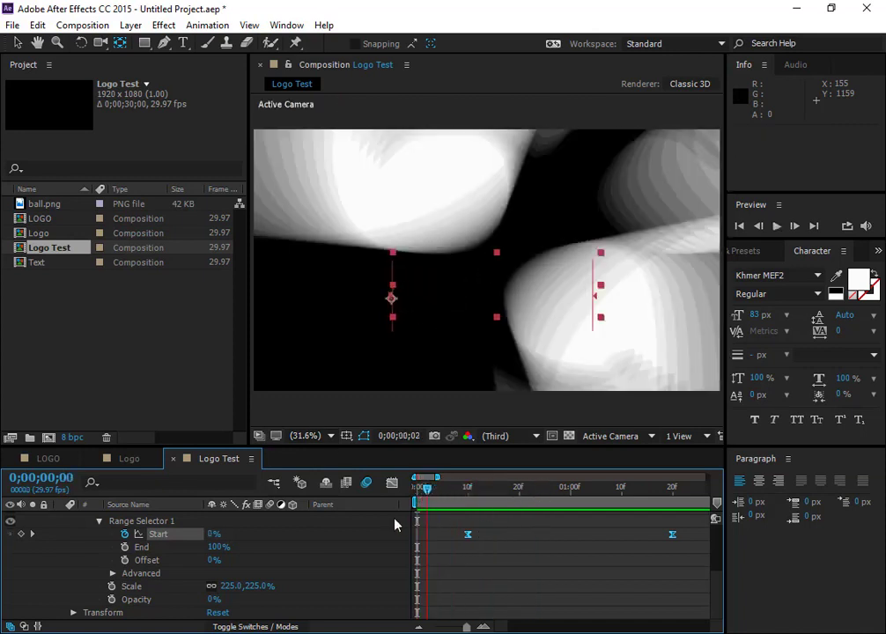
{"action": "left_click", "coordinate": [53, 459]}
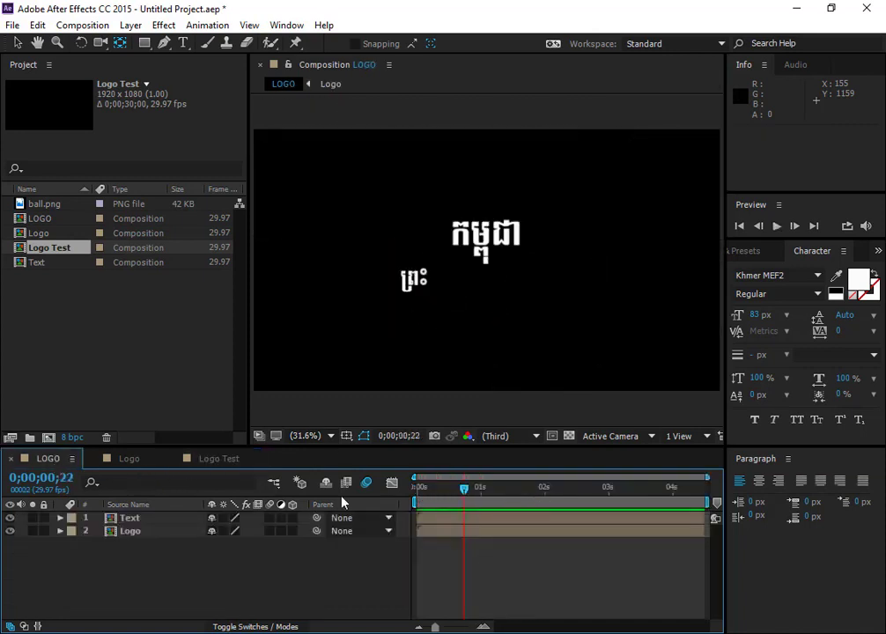
{"action": "left_click_drag", "start_coordinate": [468, 492], "coordinate": [570, 523]}
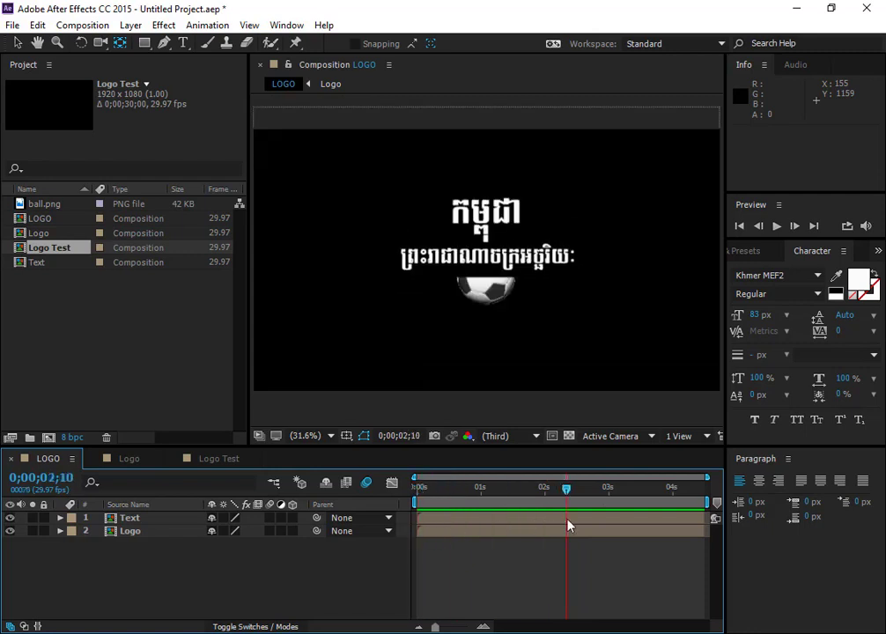
- Return to the Logo Test composition and collapse the second line's layer properties
{"action": "left_click", "coordinate": [211, 459]}
{"action": "scroll", "coordinate": [112, 553], "scroll_direction": "up", "scroll_amount": 3}
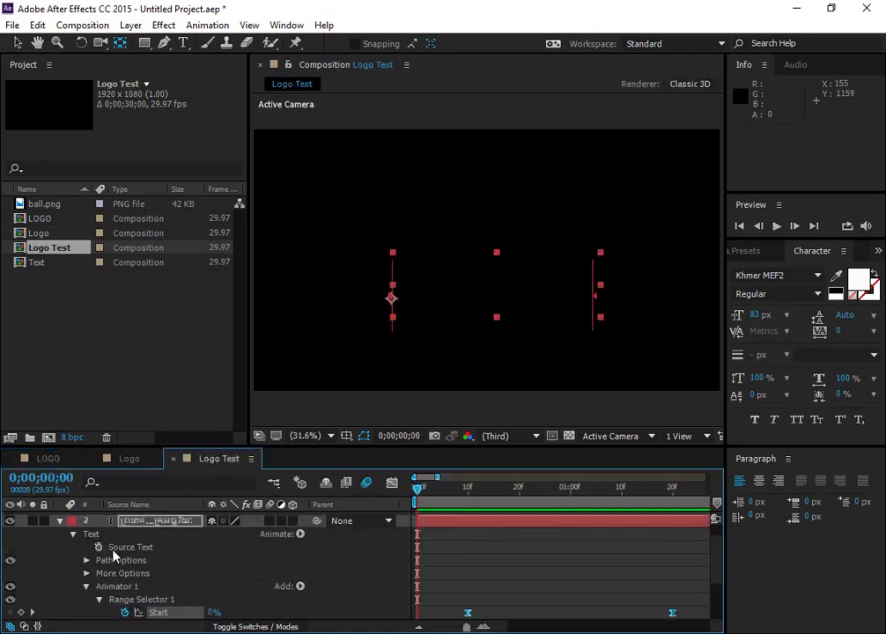
{"action": "left_click", "coordinate": [58, 522]}
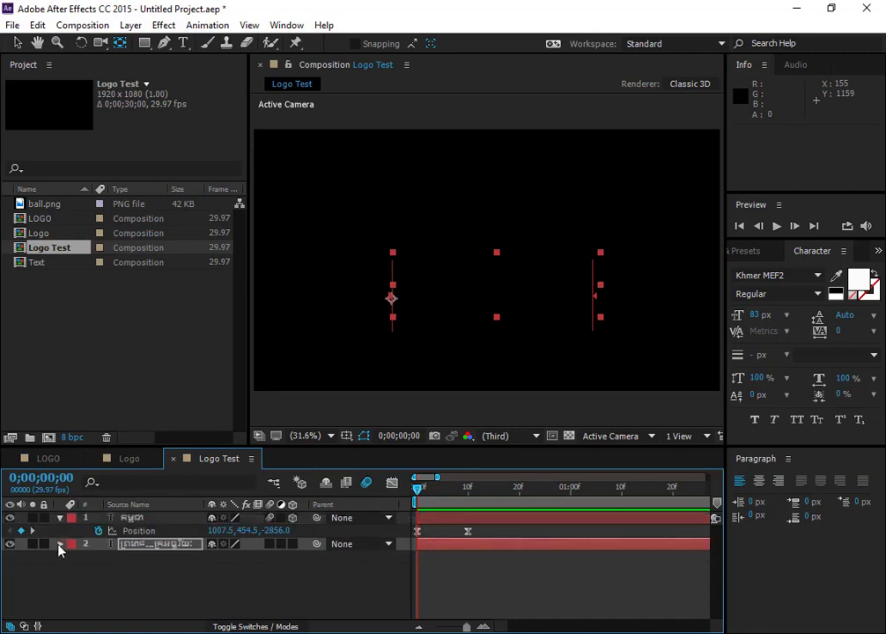
{"action": "left_click", "coordinate": [59, 545]}
{"action": "left_click", "coordinate": [60, 520]}
{"action": "left_click", "coordinate": [105, 585]}
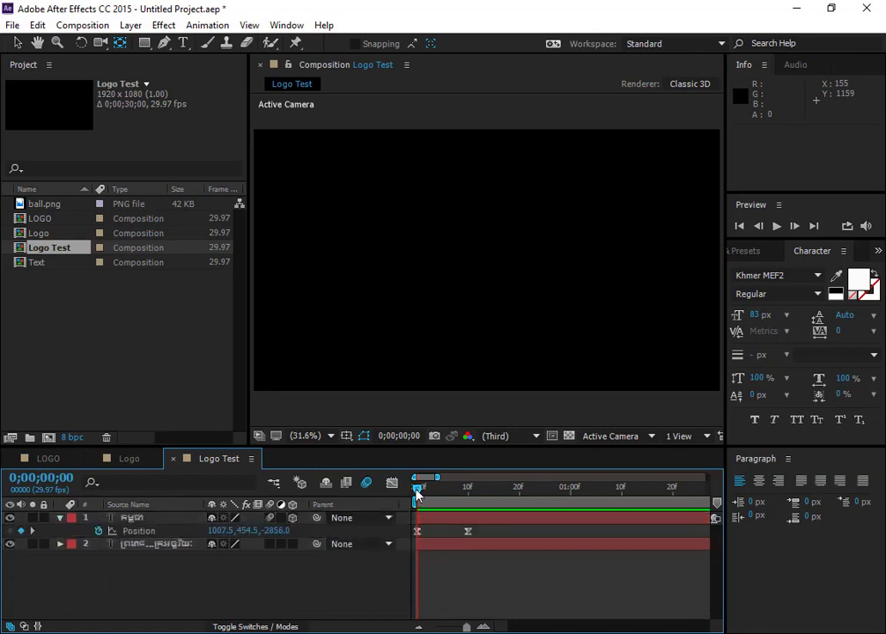
{"action": "left_click_drag", "start_coordinate": [418, 494], "coordinate": [388, 518]}
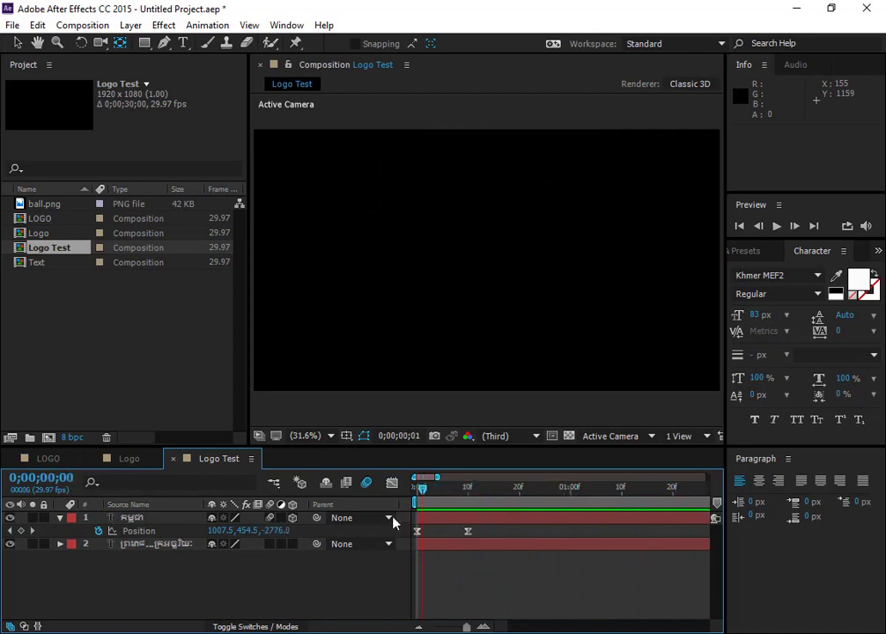
- Pre-compose both Khmer text layers into a new composition named Text Layer, moving all attributes into it
{"action": "left_click", "coordinate": [422, 628]}
{"action": "left_click", "coordinate": [422, 627]}
{"action": "left_click", "coordinate": [421, 627]}
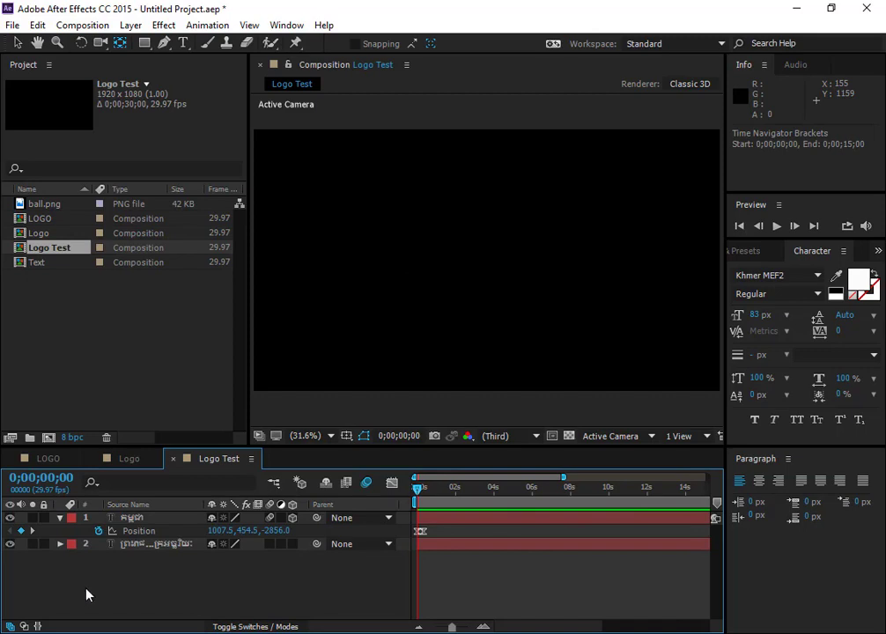
{"action": "left_click_drag", "start_coordinate": [87, 595], "coordinate": [178, 506]}
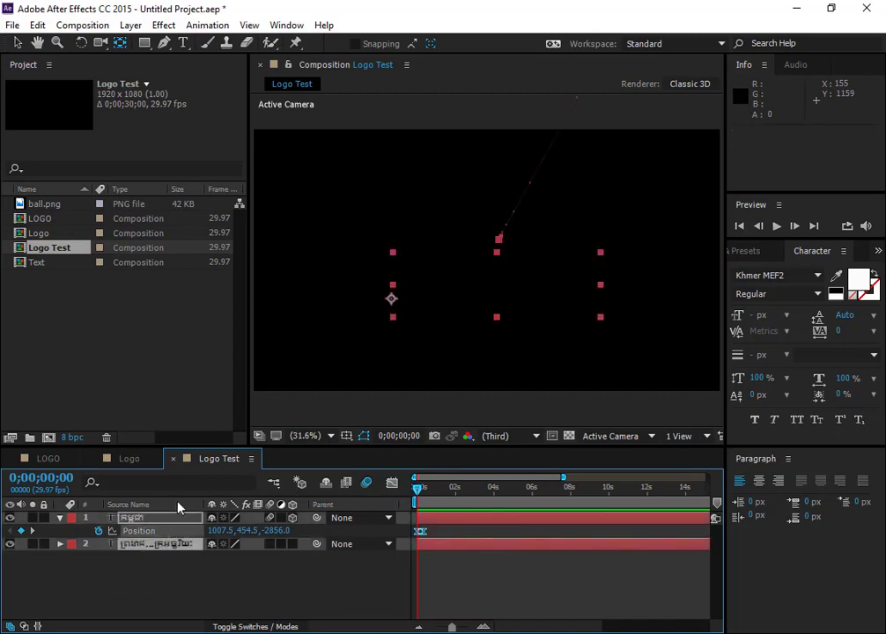
{"action": "right_click", "coordinate": [126, 519]}
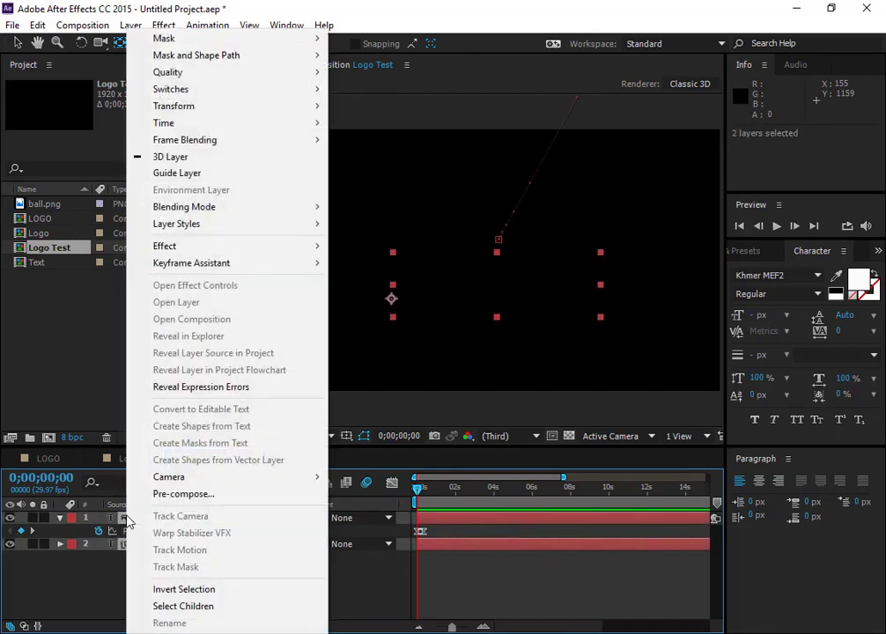
{"action": "left_click", "coordinate": [218, 498]}
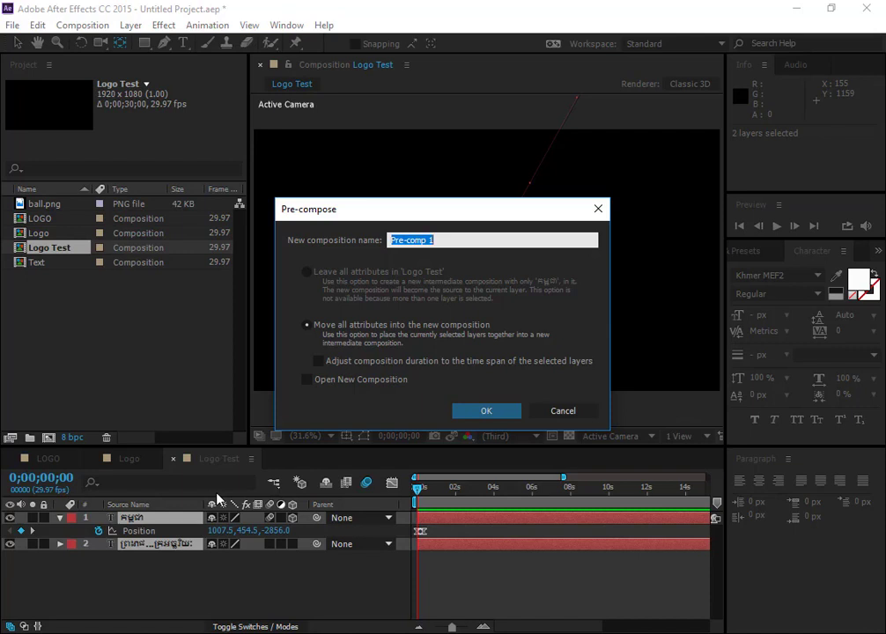
{"action": "type", "text": "ទេស"}
{"action": "key", "text": "BackSpace"}
{"action": "key", "text": "BackSpace"}
{"action": "type", "text": "T"}
{"action": "left_click", "coordinate": [329, 327]}
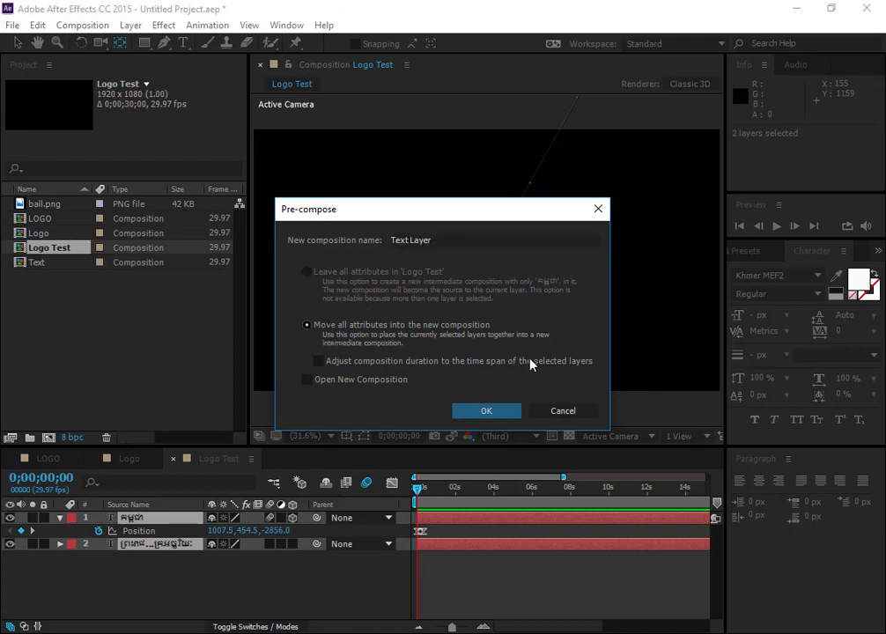
{"action": "left_click", "coordinate": [494, 412]}
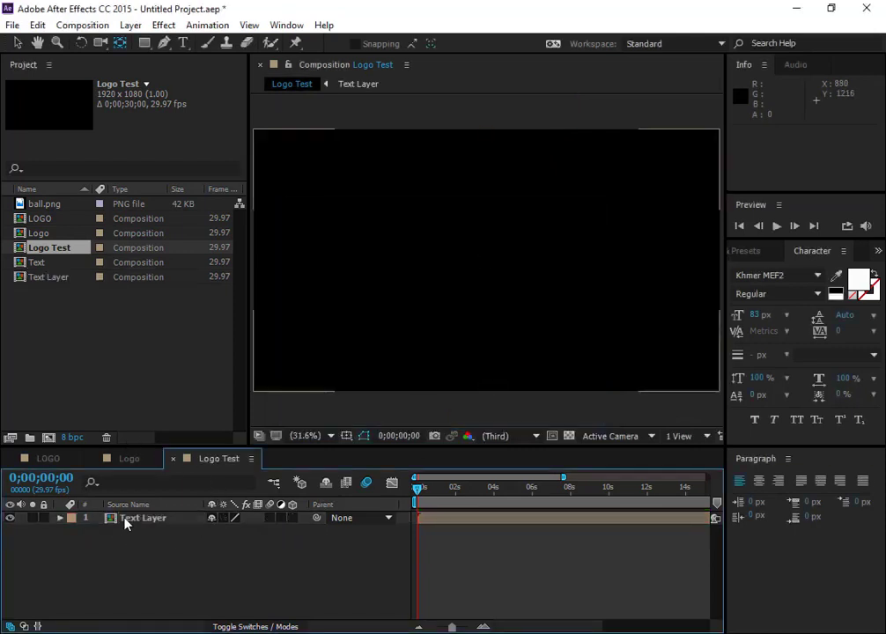
- Preview Logo Test with the pre-composed Text Layer, stopping at 0;00;02;21
{"action": "left_click", "coordinate": [124, 518]}
{"action": "left_click", "coordinate": [104, 589]}
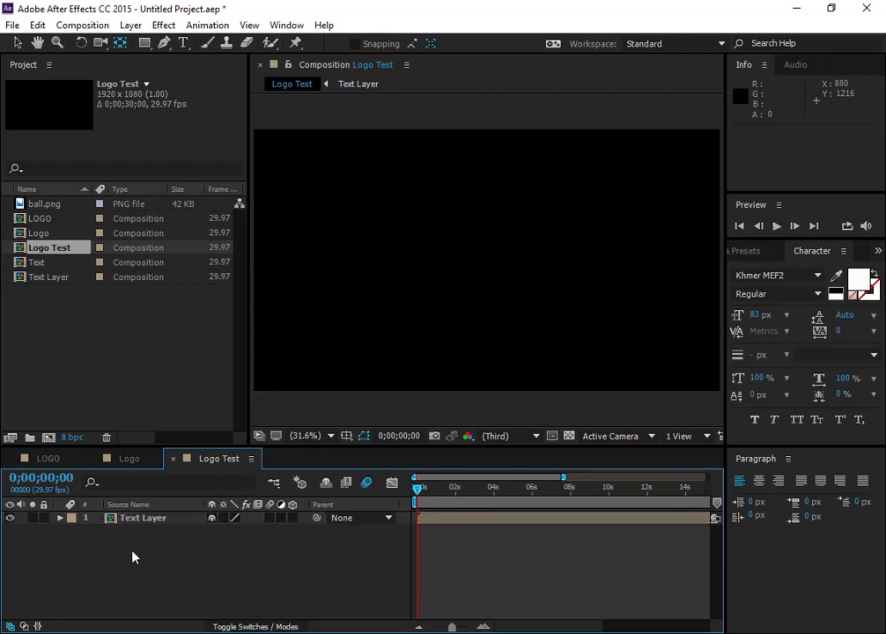
{"action": "left_click", "coordinate": [145, 521]}
{"action": "left_click", "coordinate": [121, 548]}
{"action": "left_click", "coordinate": [126, 521]}
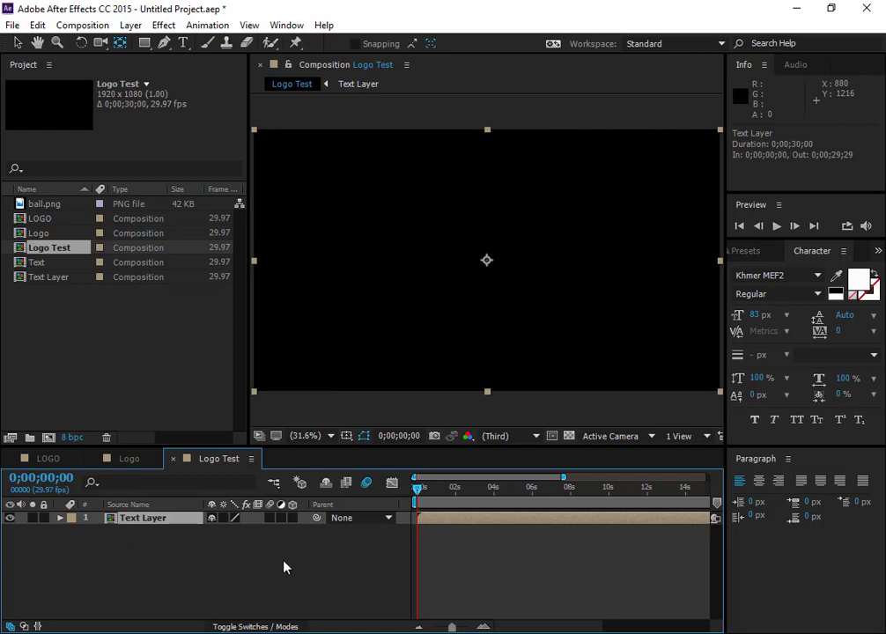
{"action": "left_click", "coordinate": [257, 580]}
{"action": "key", "text": "space"}
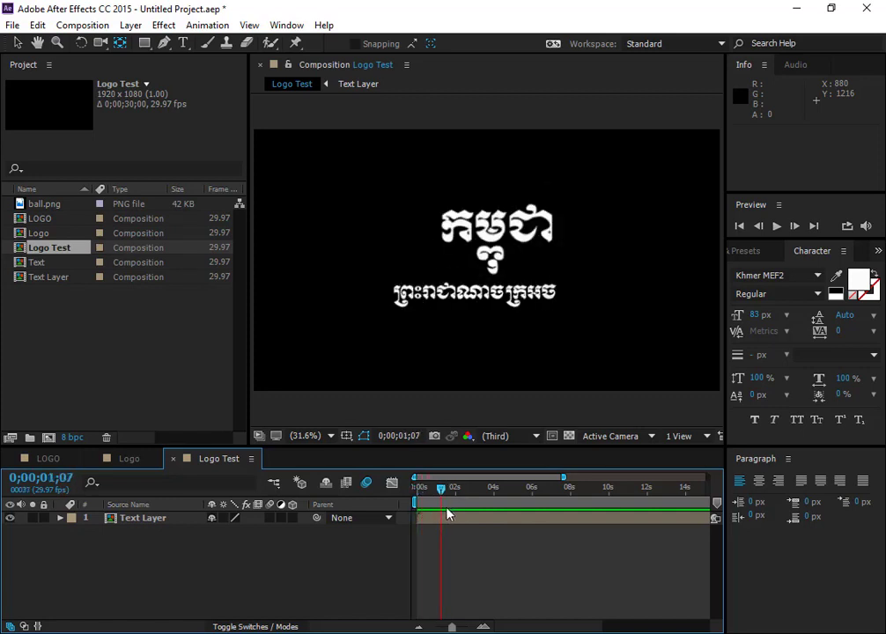
{"action": "key", "text": "space"}
- Add ball.png to Logo Test as a layer beneath Text Layer
{"action": "left_click", "coordinate": [42, 205]}
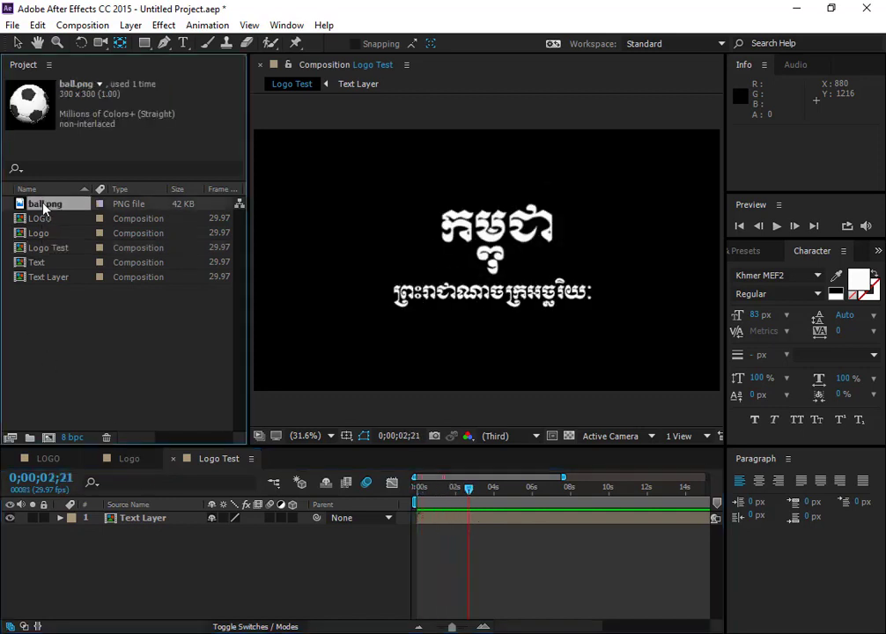
{"action": "left_click_drag", "start_coordinate": [23, 203], "coordinate": [115, 548]}
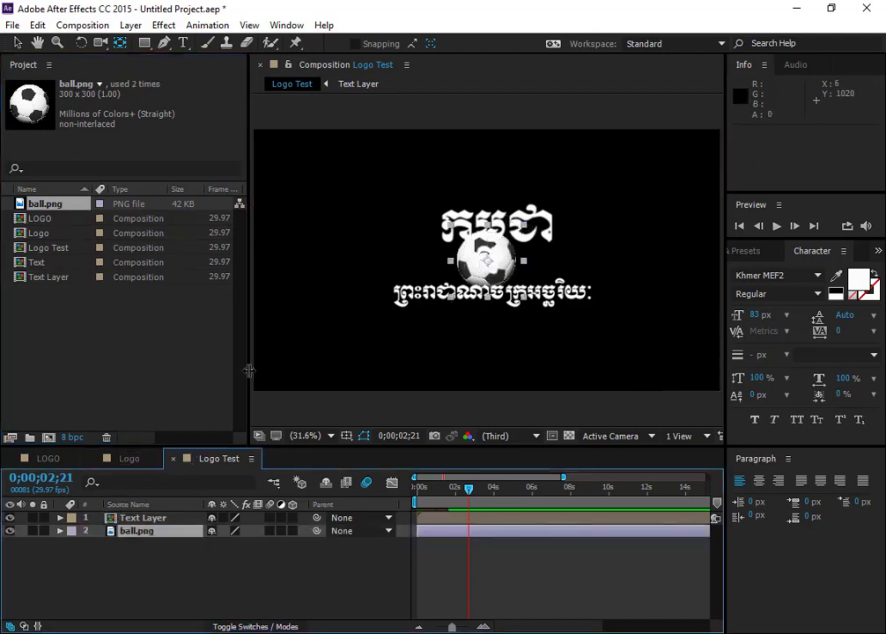
{"action": "left_click", "coordinate": [135, 571]}
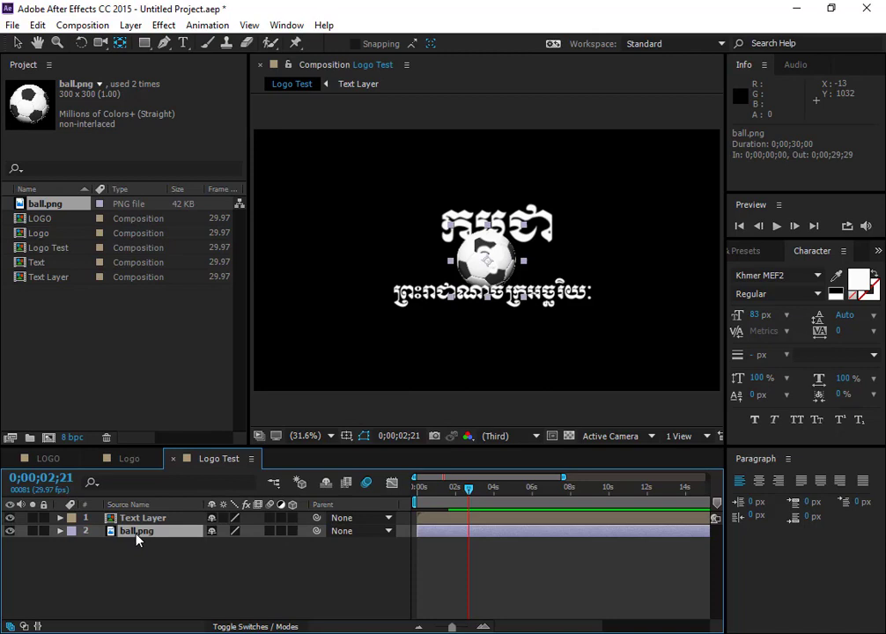
- Pre-compose the ball.png layer as Logo Pre, moving all attributes into the new composition
{"action": "right_click", "coordinate": [130, 535]}
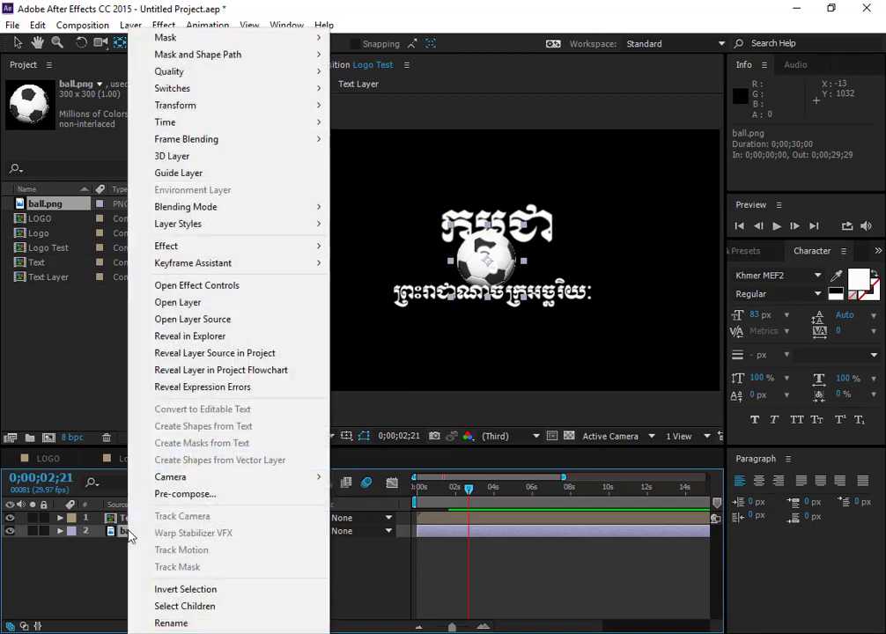
{"action": "left_click", "coordinate": [171, 495]}
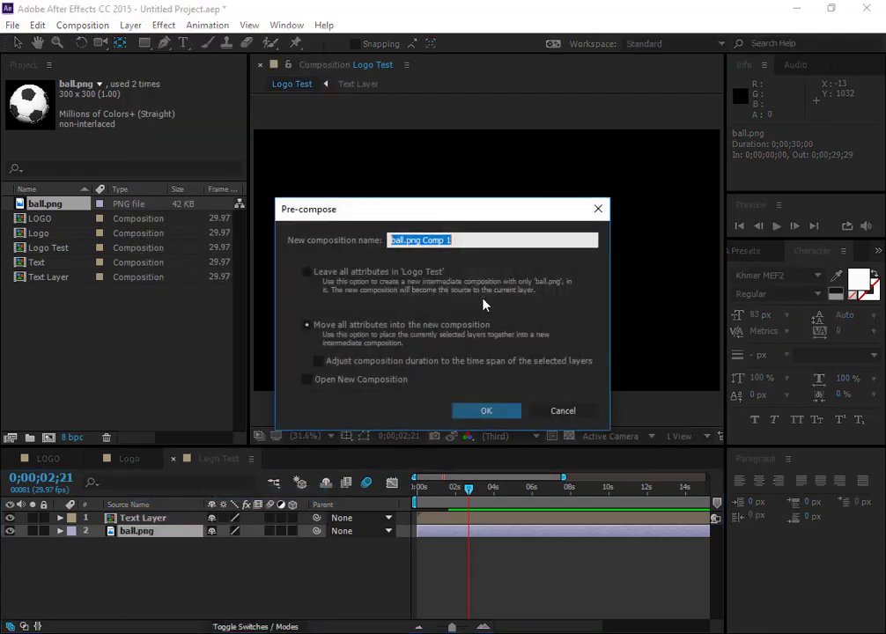
{"action": "type", "text": "Logo "}
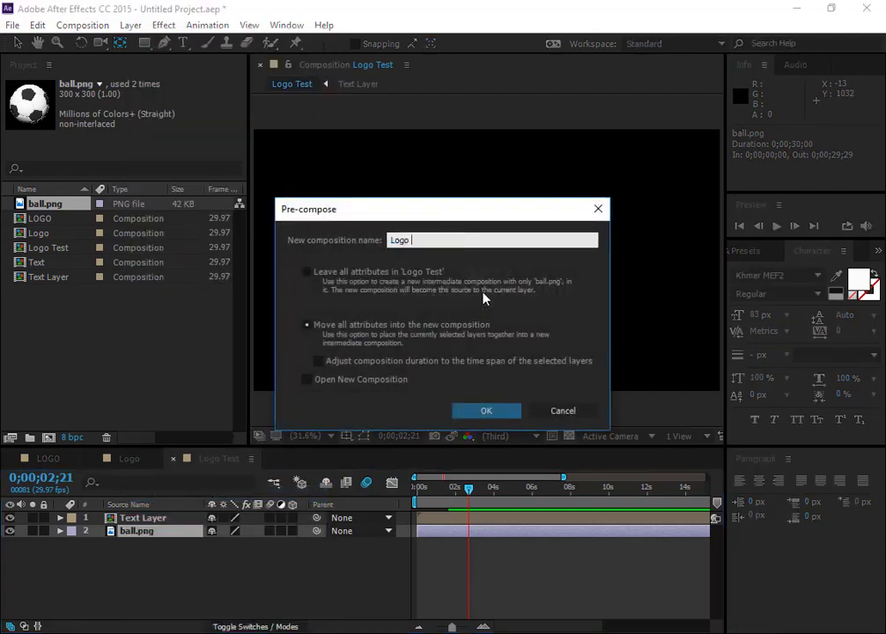
{"action": "type", "text": "Pre"}
{"action": "left_click", "coordinate": [472, 411]}
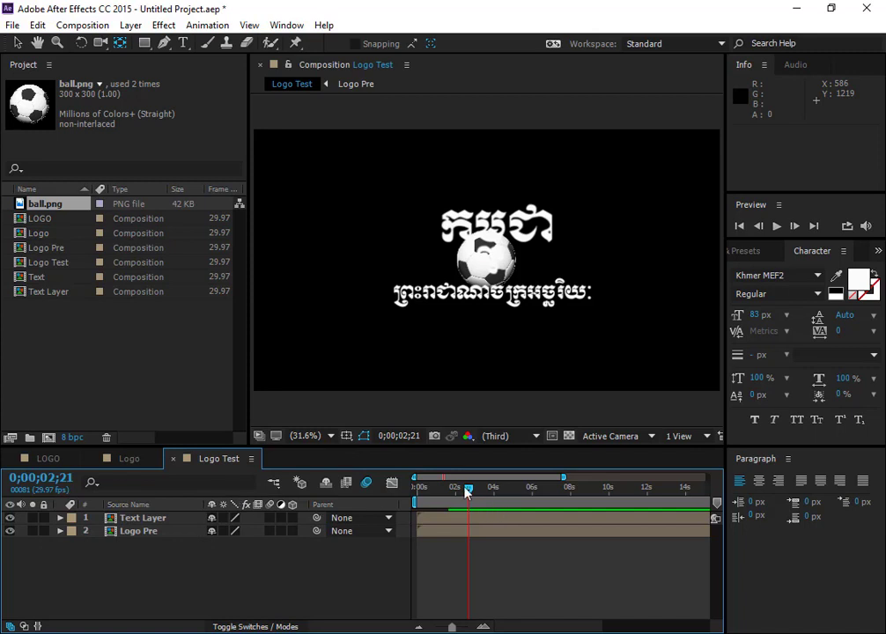
- Set a first Position keyframe on Text Layer at 0;00;01;25
{"action": "mouse_move", "coordinate": [459, 495]}
{"action": "left_mouse_down"}
{"action": "mouse_move", "coordinate": [413, 493]}
{"action": "mouse_move", "coordinate": [415, 503]}
{"action": "mouse_move", "coordinate": [435, 504]}
{"action": "mouse_move", "coordinate": [414, 504]}
{"action": "mouse_move", "coordinate": [453, 509]}
{"action": "left_mouse_up"}
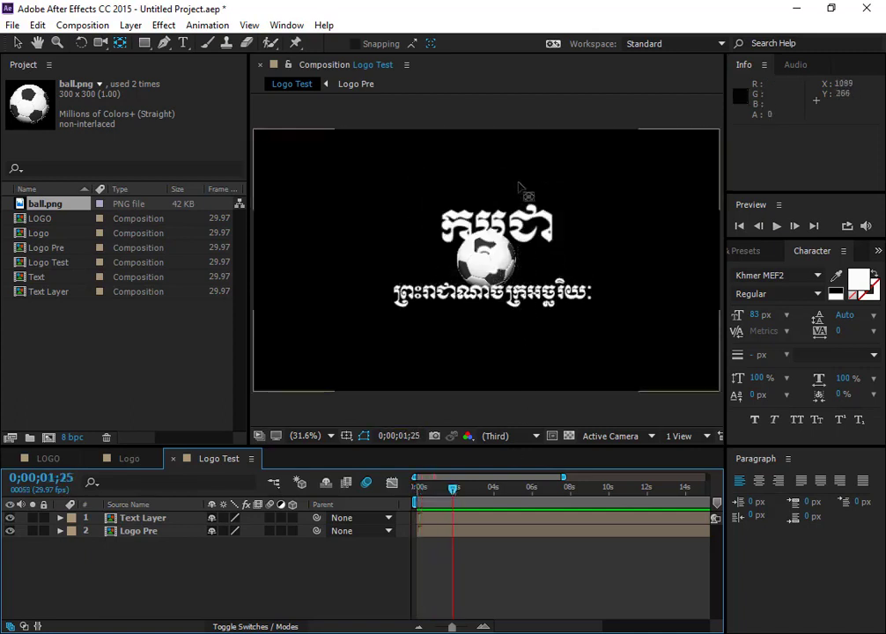
{"action": "left_click", "coordinate": [149, 520]}
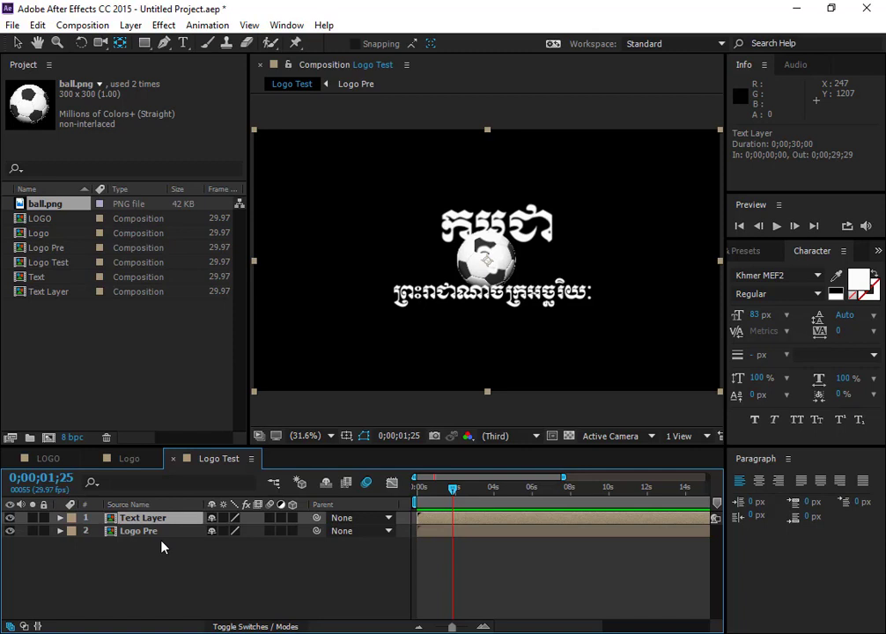
{"action": "key", "text": "p"}
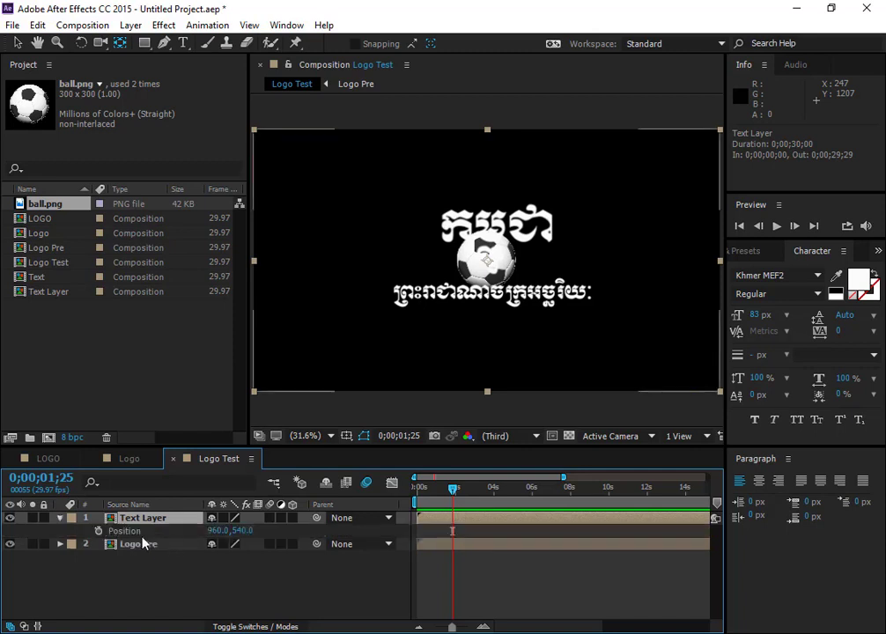
{"action": "left_click", "coordinate": [98, 532]}
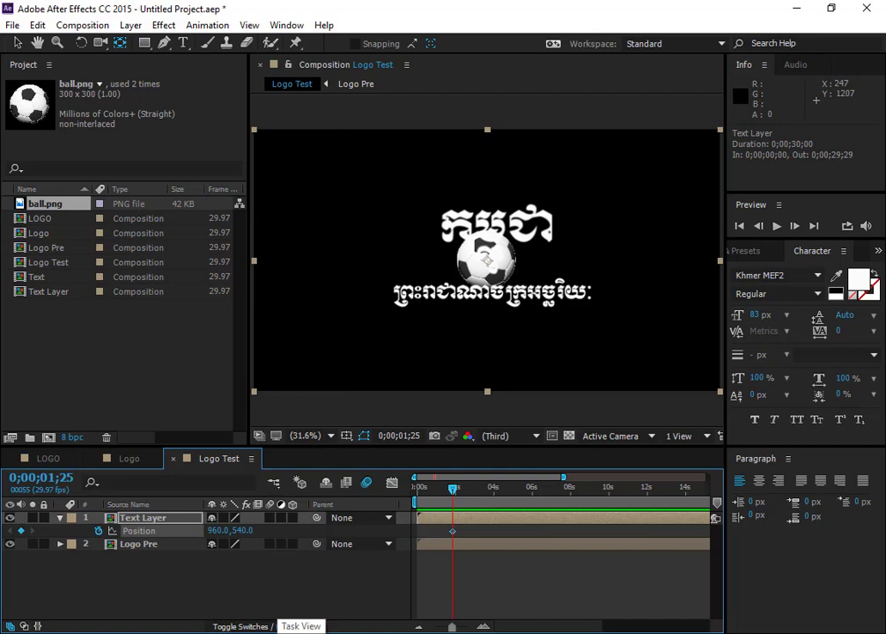
- Add a second Position keyframe on Text Layer at 0;00;02;00
{"action": "key", "text": "Page_Down"}
{"action": "key", "text": "Page_Down"}
{"action": "key", "text": "Page_Down"}
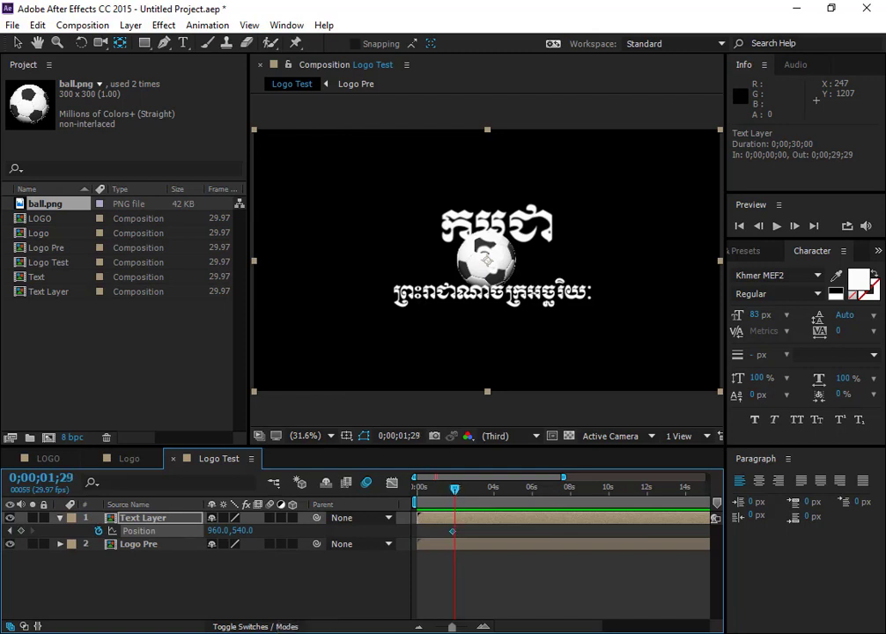
{"action": "key", "text": "Page_Down"}
{"action": "left_click", "coordinate": [20, 531]}
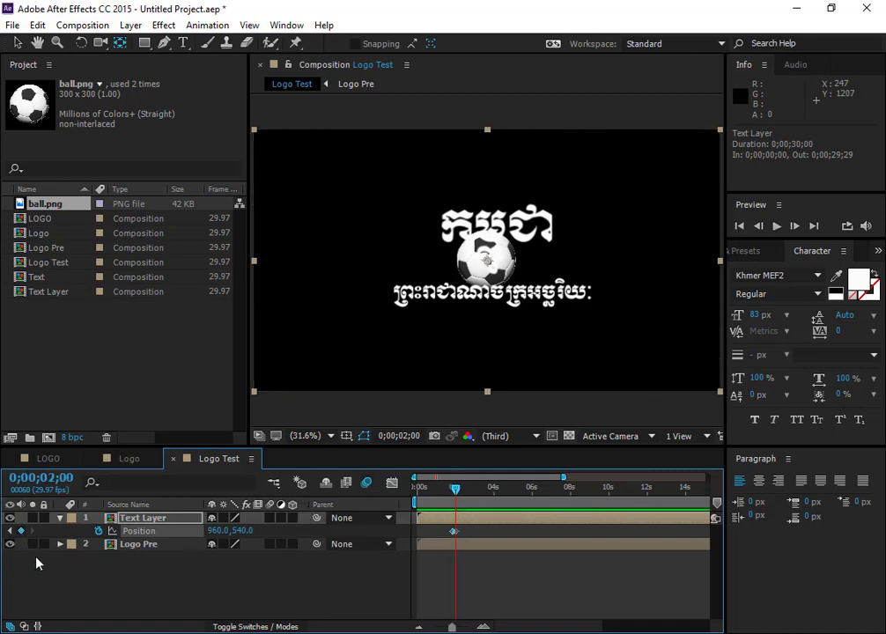
- Set Text Layer's Position to 960, 387 at 0;00;02;00 and preview the upward text move from the start
{"action": "left_click_drag", "start_coordinate": [244, 534], "coordinate": [64, 591]}
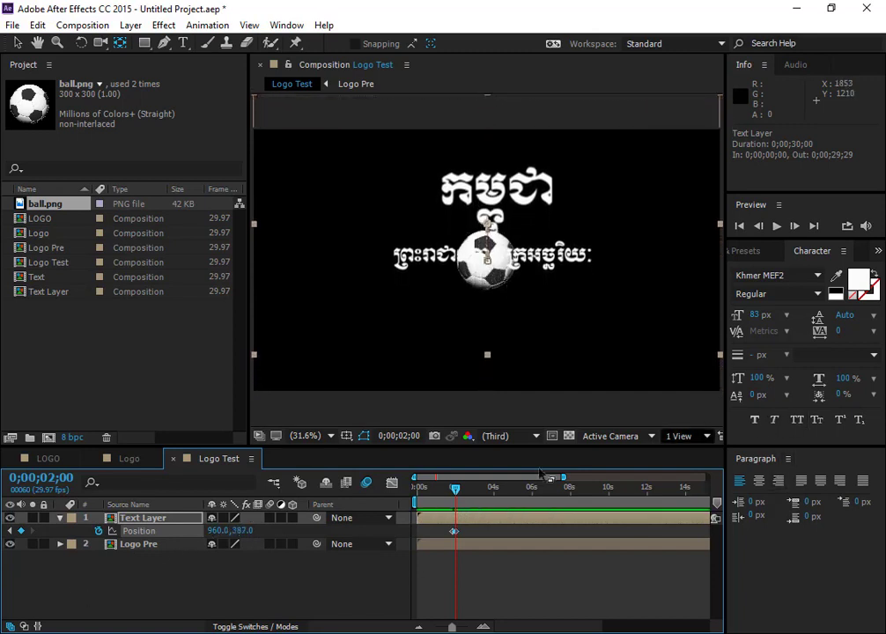
{"action": "left_click_drag", "start_coordinate": [456, 496], "coordinate": [383, 518]}
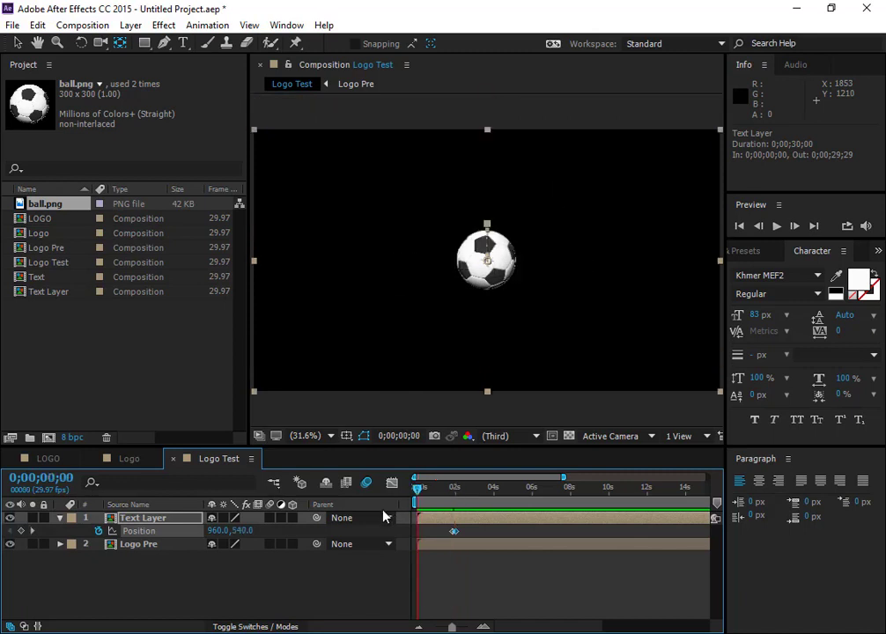
{"action": "key", "text": "space"}
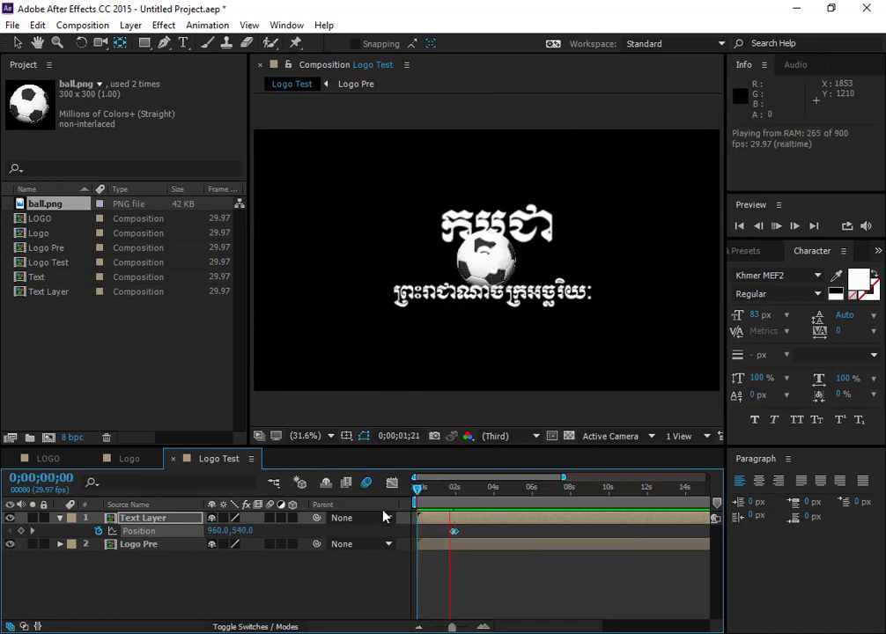
{"action": "key", "text": "space"}
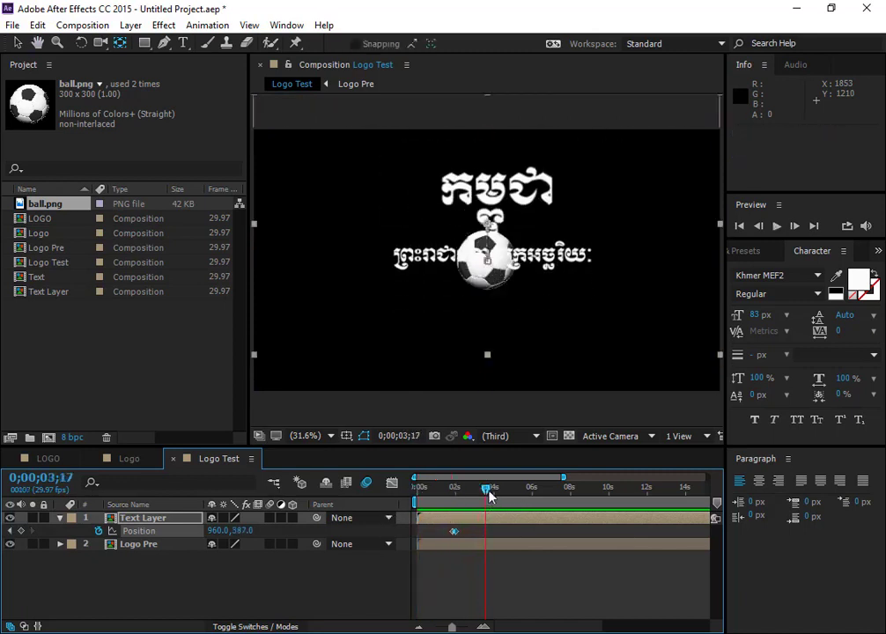
{"action": "left_click_drag", "start_coordinate": [491, 498], "coordinate": [394, 521]}
{"action": "key", "text": "space"}
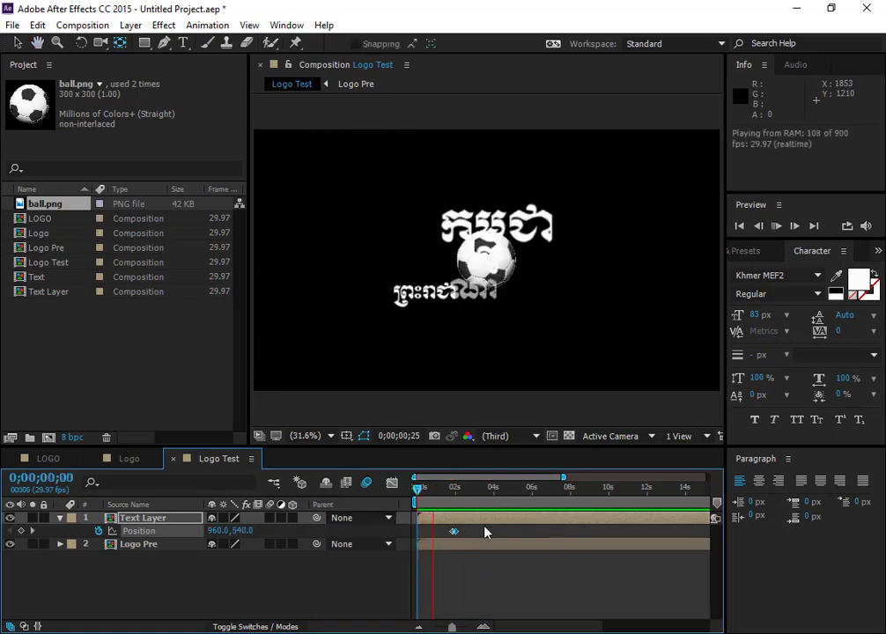
- Apply Easy Ease to both Position keyframes of Text Layer
{"action": "left_click", "coordinate": [483, 626]}
{"action": "left_click", "coordinate": [483, 626]}
{"action": "left_click", "coordinate": [483, 627]}
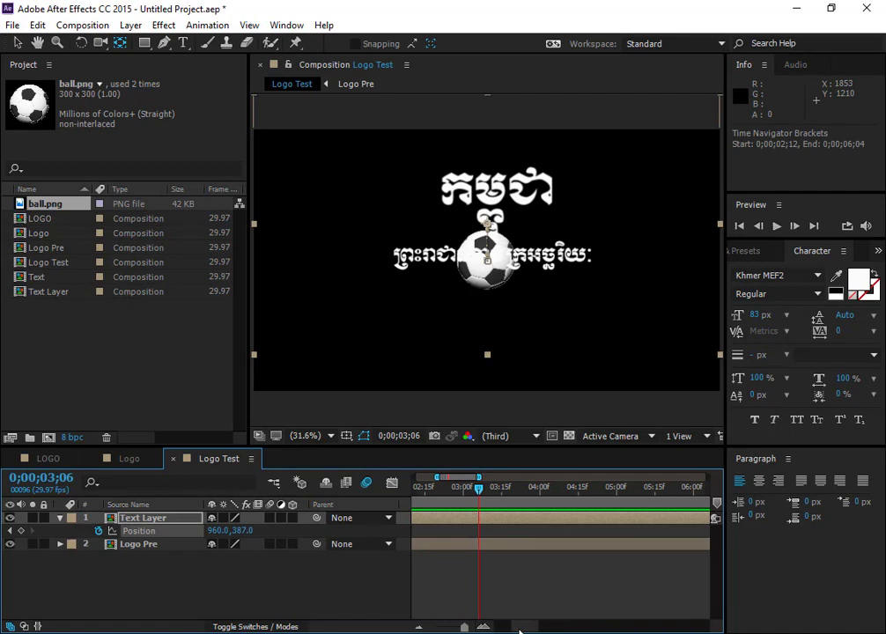
{"action": "left_click_drag", "start_coordinate": [520, 630], "coordinate": [509, 630]}
{"action": "left_click_drag", "start_coordinate": [529, 528], "coordinate": [489, 535]}
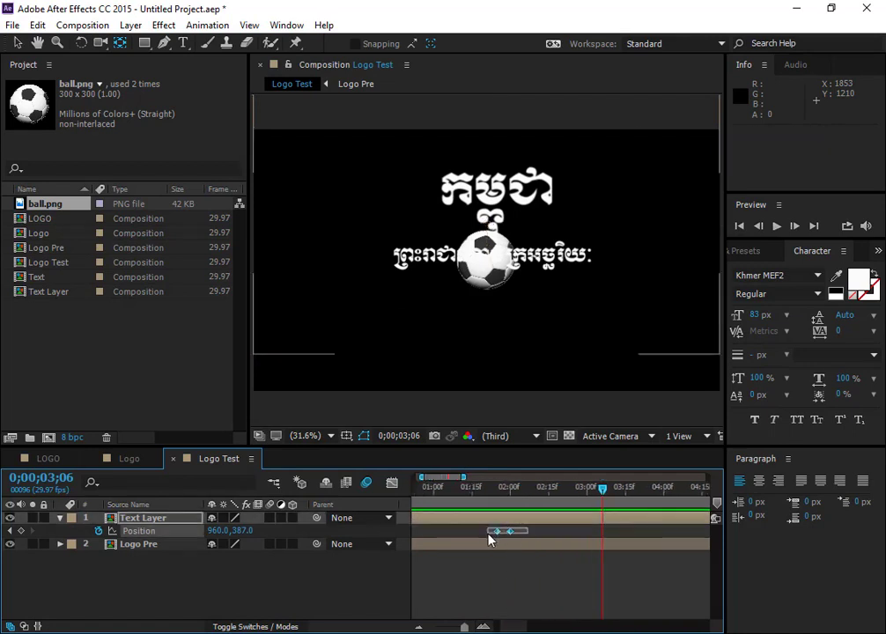
{"action": "right_click", "coordinate": [510, 532]}
{"action": "mouse_move", "coordinate": [541, 523]}
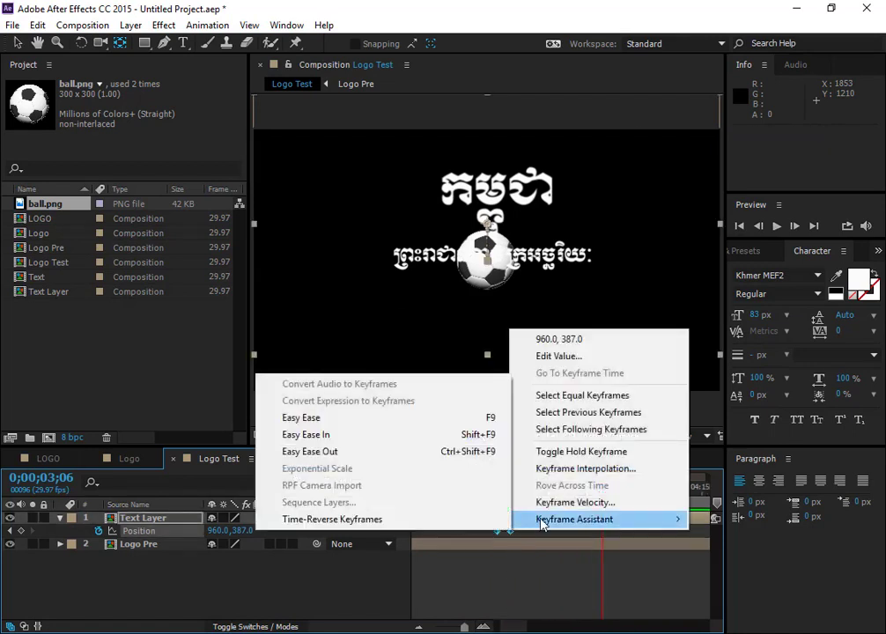
{"action": "left_click", "coordinate": [283, 421]}
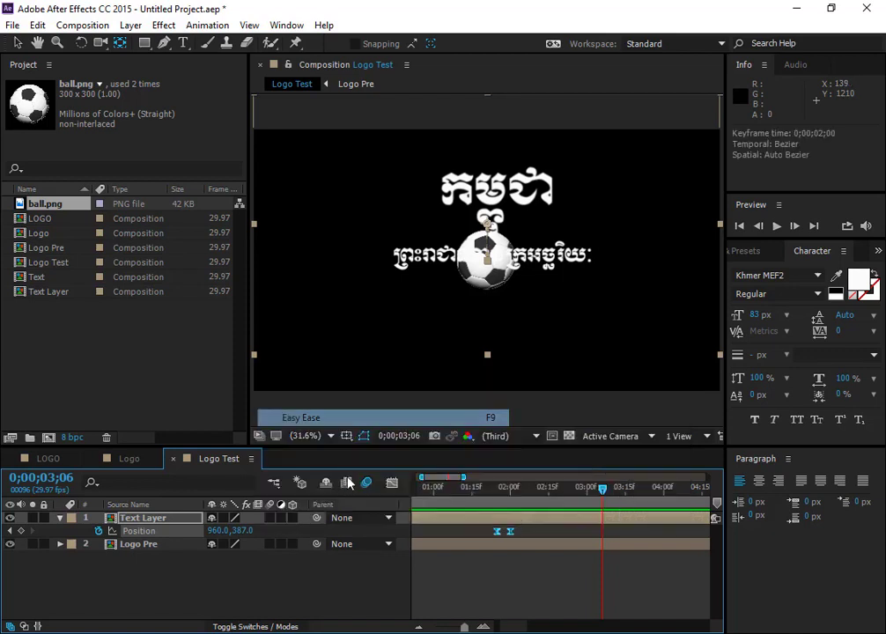
- Preview the eased text move in Logo Test from 0;00;01;19 and again from the beginning
{"action": "left_click_drag", "start_coordinate": [603, 490], "coordinate": [482, 524]}
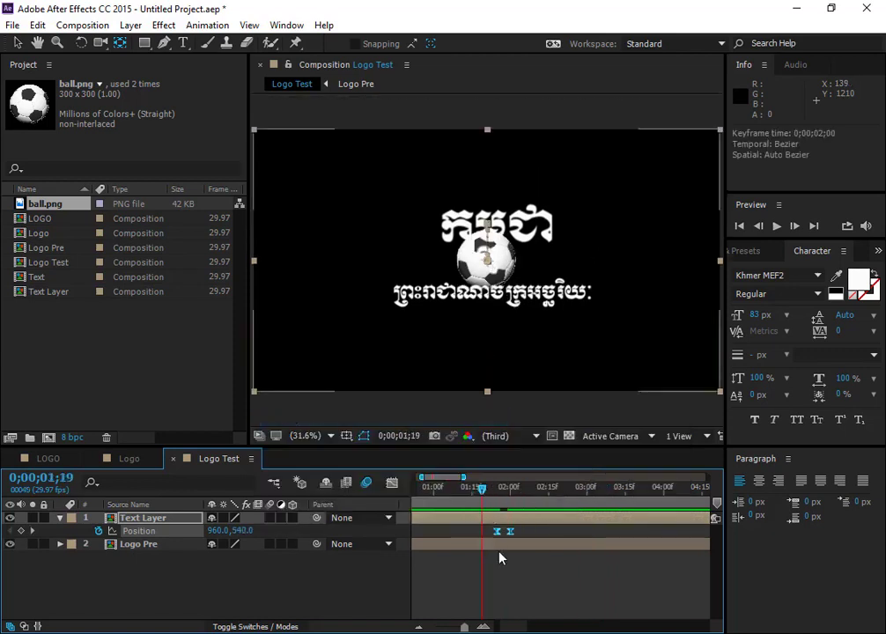
{"action": "left_click", "coordinate": [529, 576]}
{"action": "key", "text": "space"}
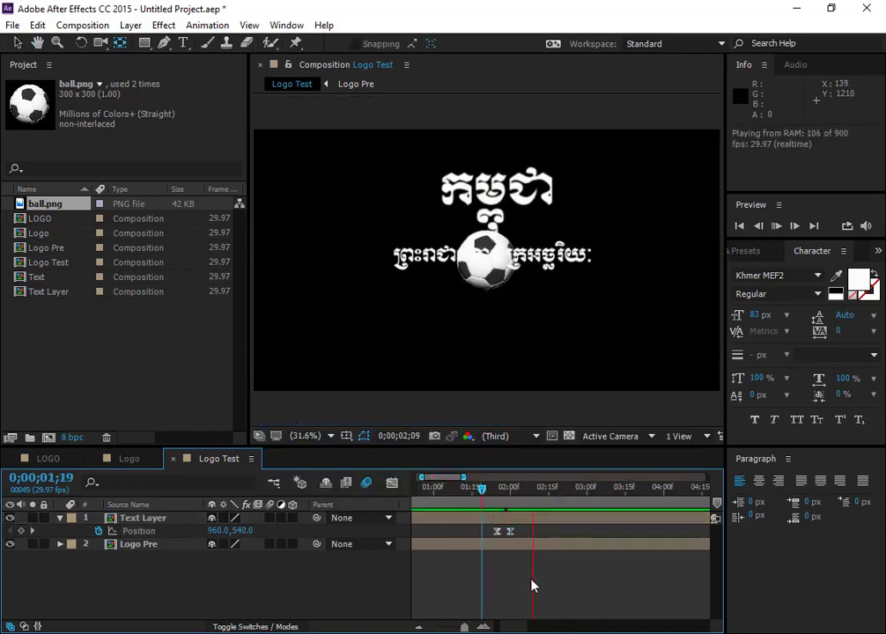
{"action": "left_click", "coordinate": [603, 494]}
{"action": "key", "text": "Home"}
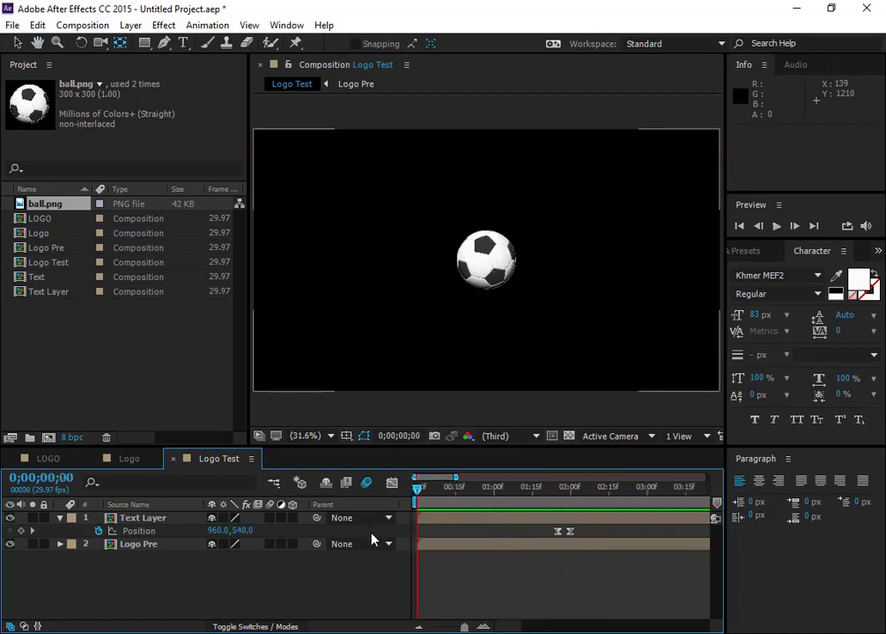
{"action": "key", "text": "space"}
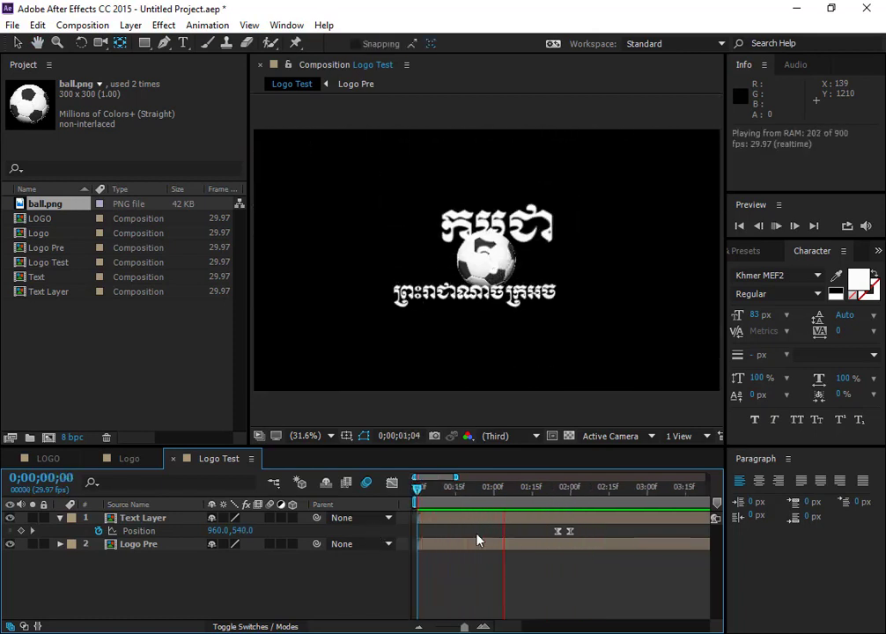
{"action": "key", "text": "space"}
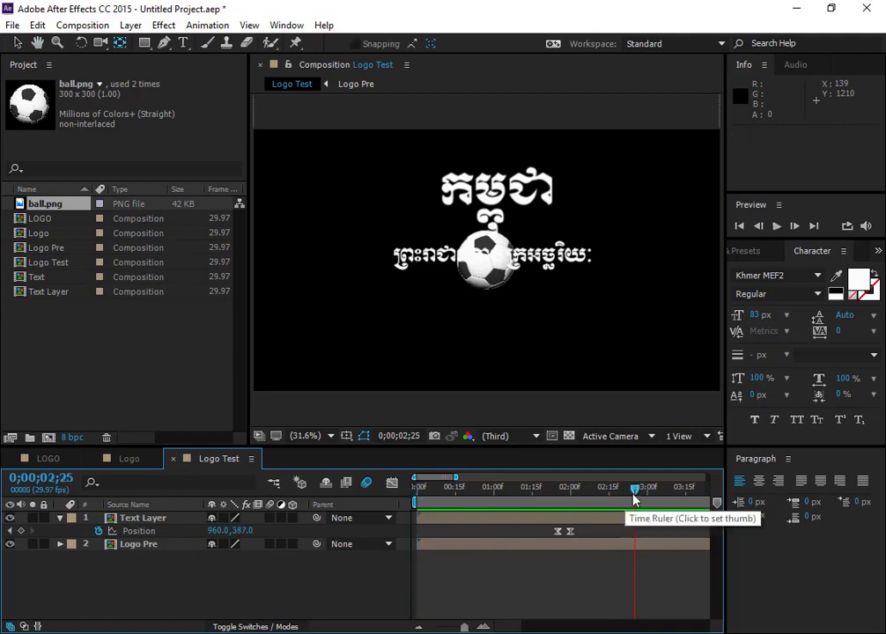
- Open the Logo Pre composition and set a first Position keyframe on its ball.png layer at 0;00;01;25
{"action": "left_click_drag", "start_coordinate": [634, 493], "coordinate": [555, 527]}
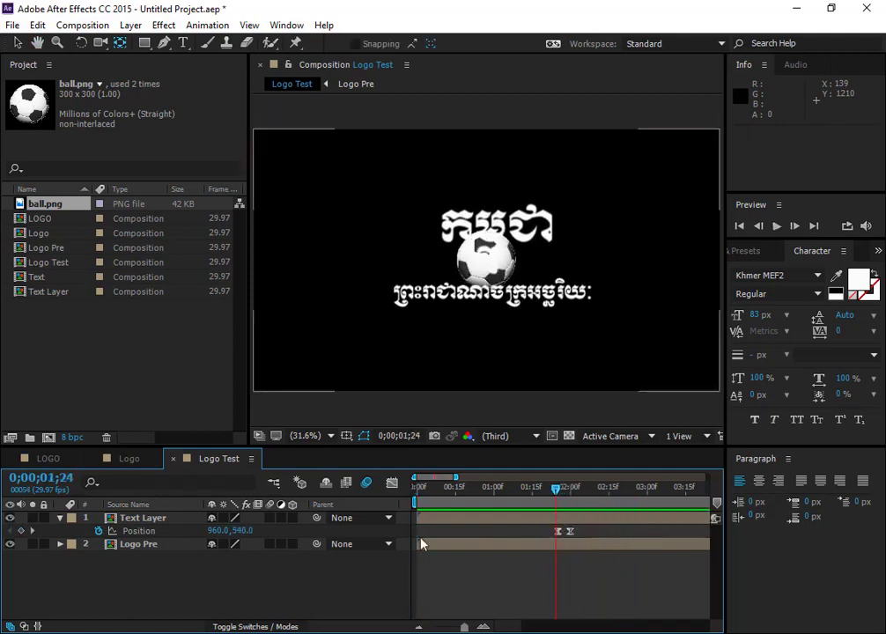
{"action": "left_click", "coordinate": [31, 531]}
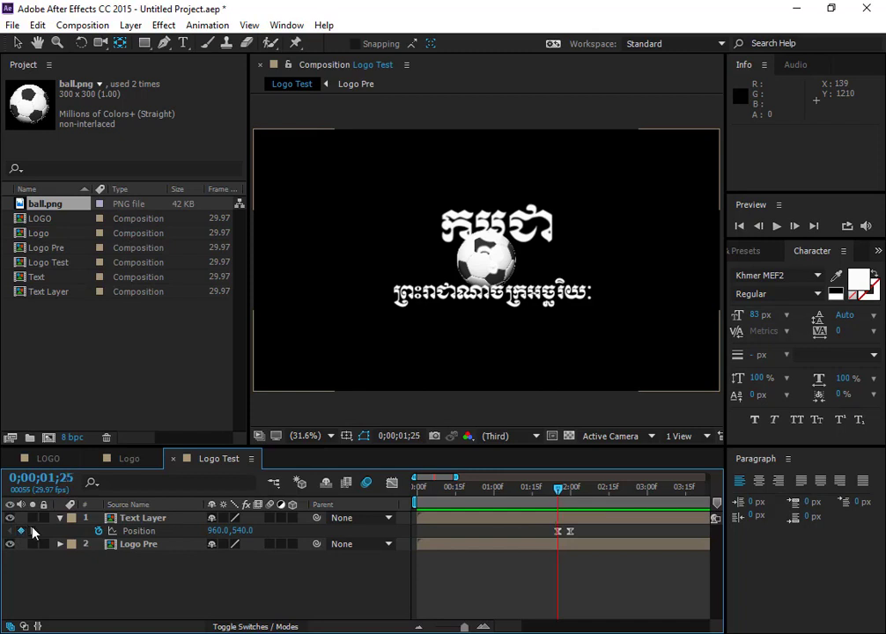
{"action": "left_click", "coordinate": [129, 546]}
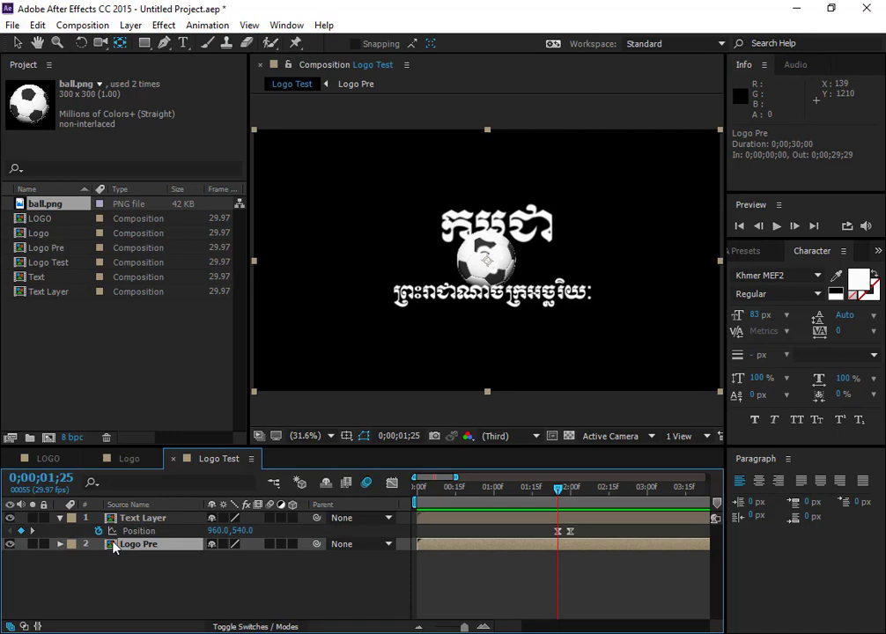
{"action": "double_click", "coordinate": [115, 547]}
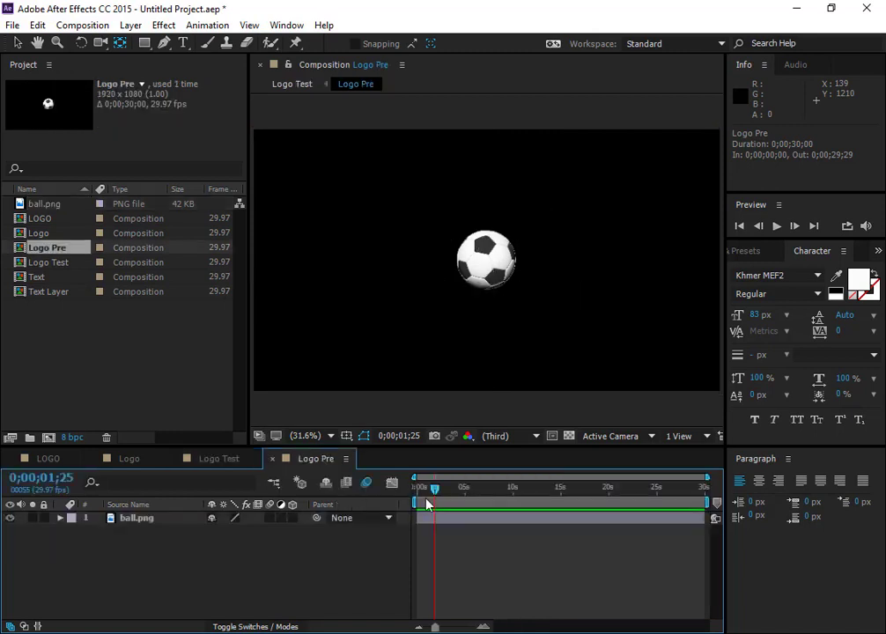
{"action": "left_click", "coordinate": [135, 519]}
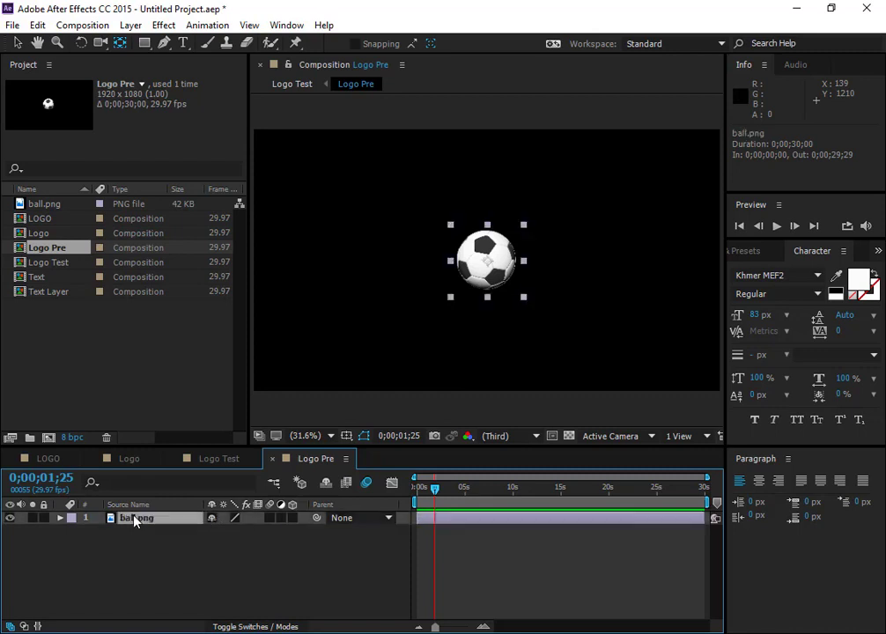
{"action": "key", "text": "p"}
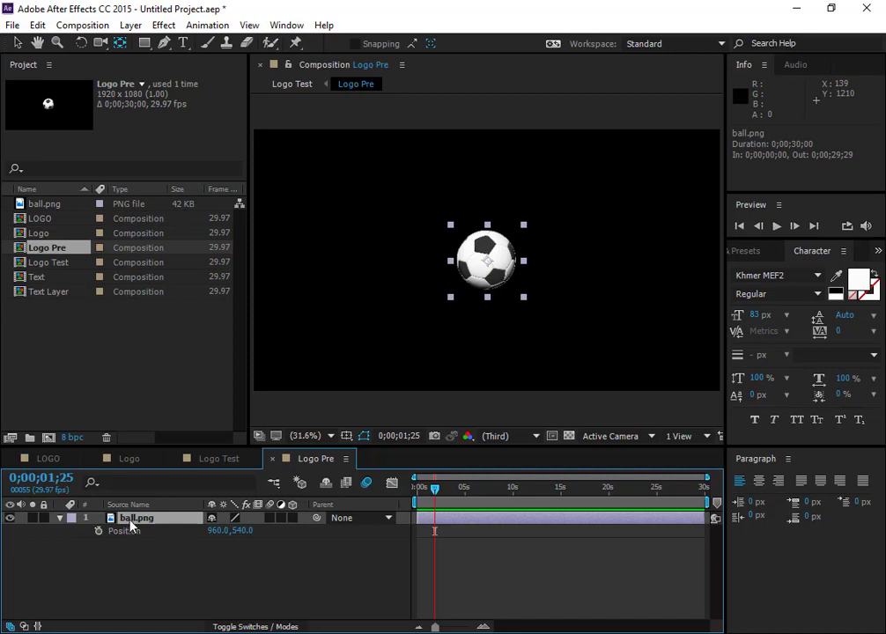
{"action": "left_click", "coordinate": [99, 532]}
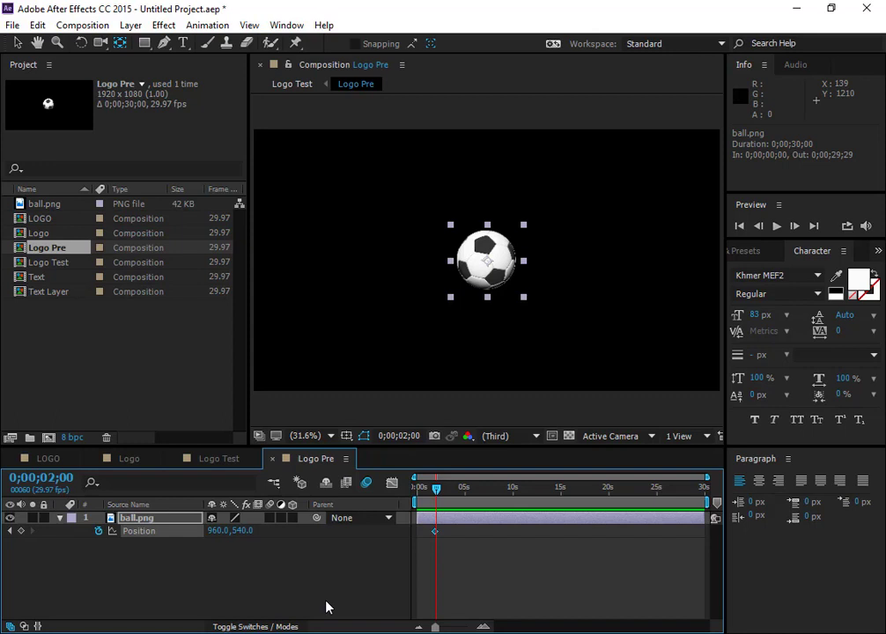
- Add a ball.png Position keyframe at 0;00;02;00 with Position 960, 651 and check the ball against the text in Logo Test
{"action": "left_click", "coordinate": [481, 625]}
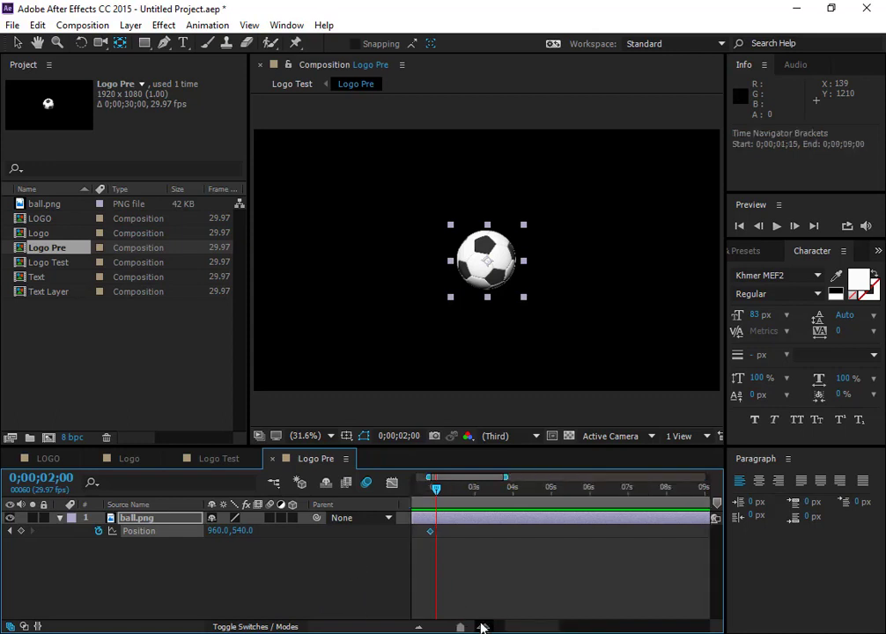
{"action": "left_click", "coordinate": [21, 531]}
{"action": "left_click_drag", "start_coordinate": [242, 532], "coordinate": [322, 539]}
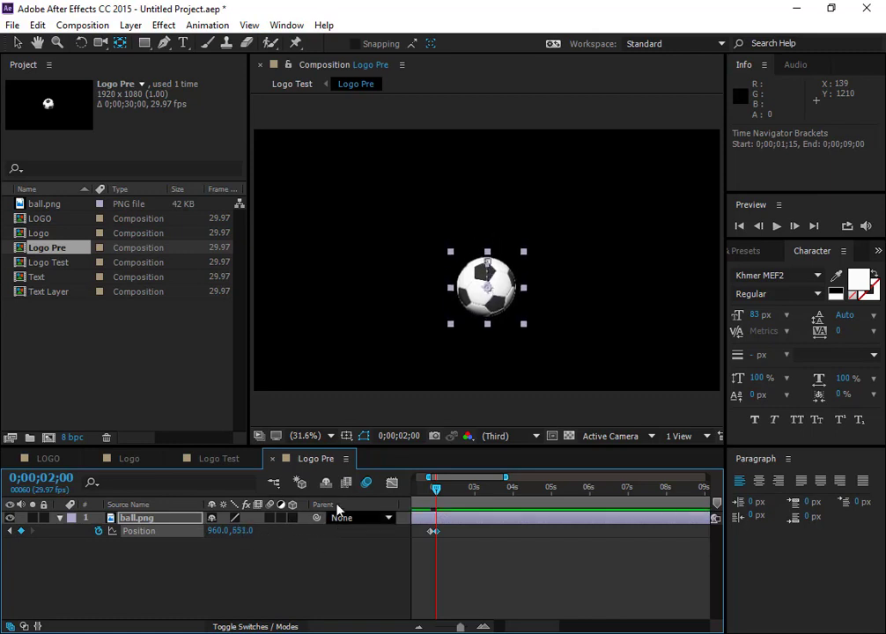
{"action": "left_click", "coordinate": [219, 462]}
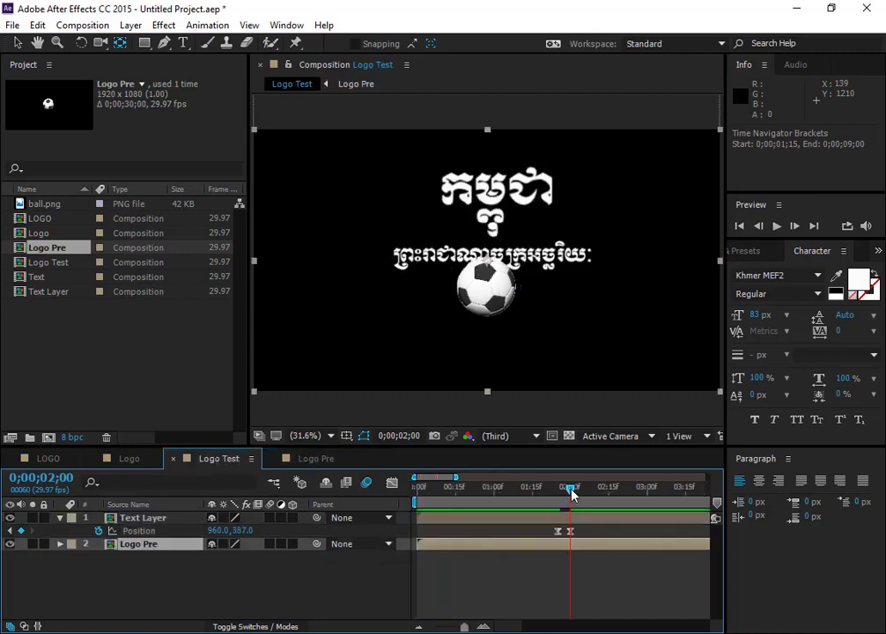
{"action": "mouse_move", "coordinate": [571, 495]}
{"action": "left_mouse_down"}
{"action": "mouse_move", "coordinate": [552, 496]}
{"action": "mouse_move", "coordinate": [584, 489]}
{"action": "left_mouse_up"}
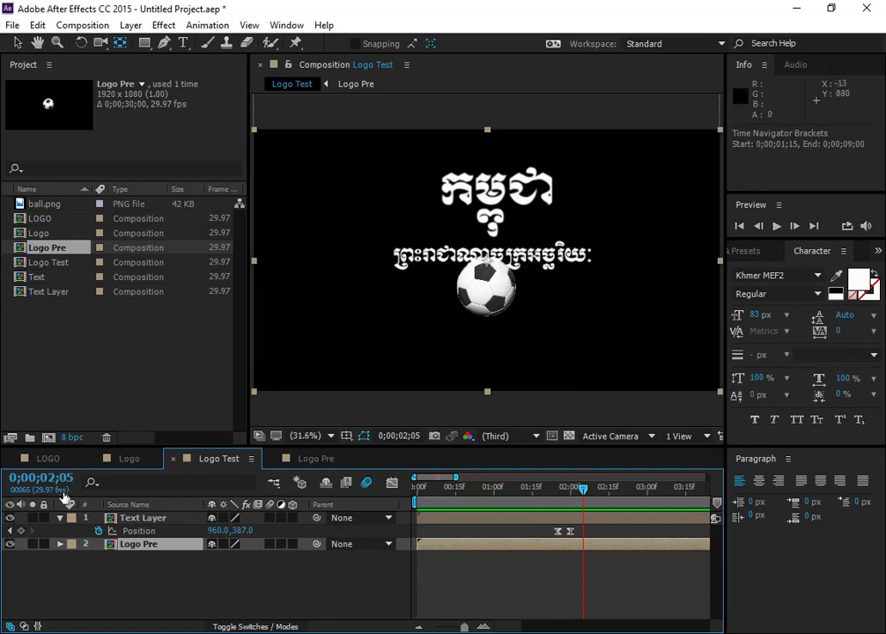
{"action": "left_click", "coordinate": [10, 531]}
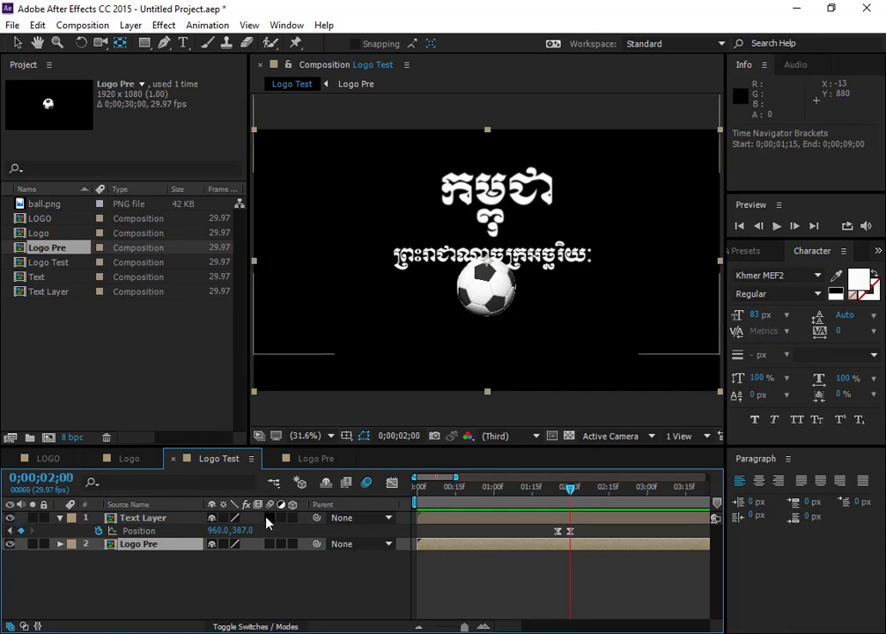
- Lower the ball further at its 0;00;02;00 Position keyframe in Logo Pre so it clears the text, and return to Logo Test
{"action": "left_click", "coordinate": [307, 459]}
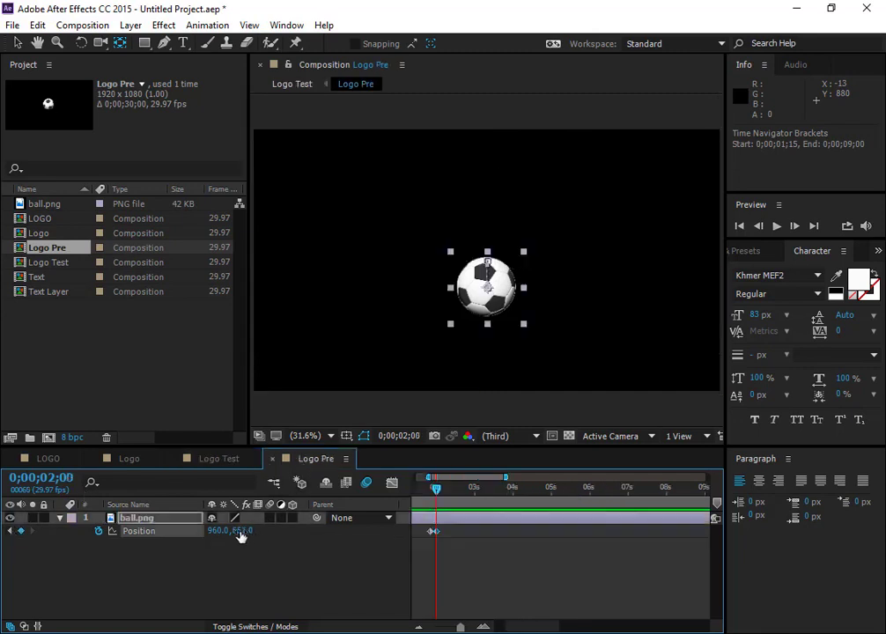
{"action": "left_click_drag", "start_coordinate": [241, 537], "coordinate": [290, 538]}
{"action": "left_click", "coordinate": [208, 461]}
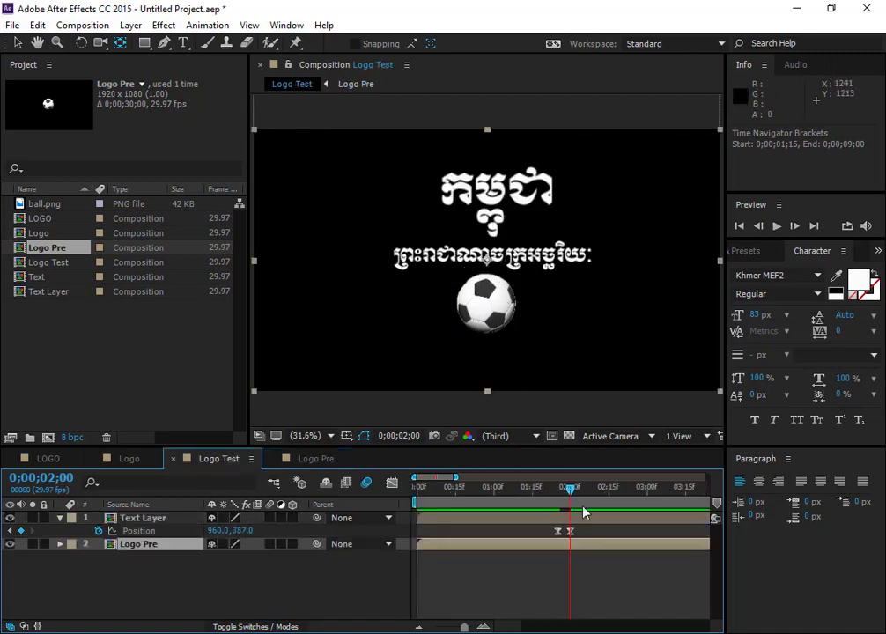
- Preview the combined text and ball animation in Logo Test from the beginning
{"action": "left_click_drag", "start_coordinate": [574, 492], "coordinate": [321, 511]}
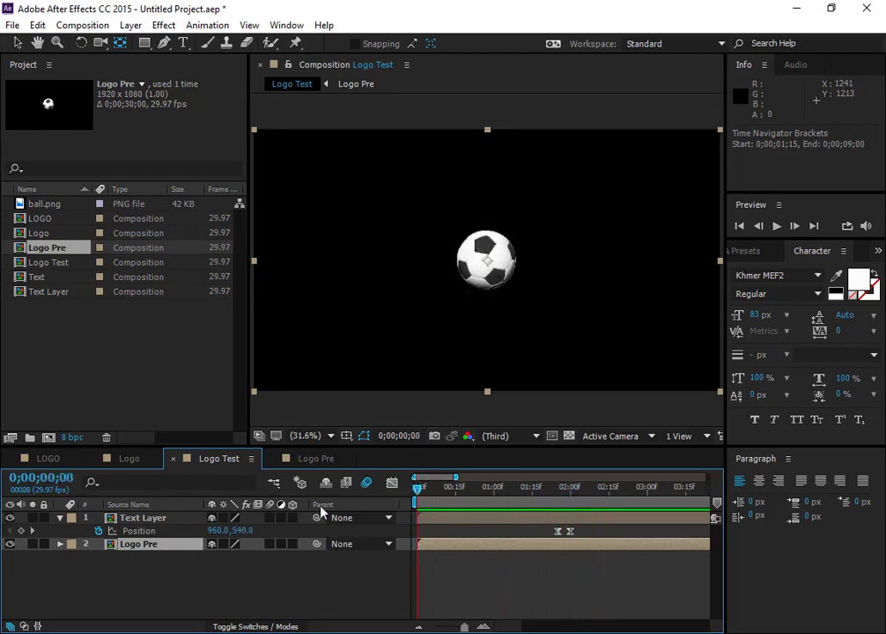
{"action": "left_click", "coordinate": [777, 227]}
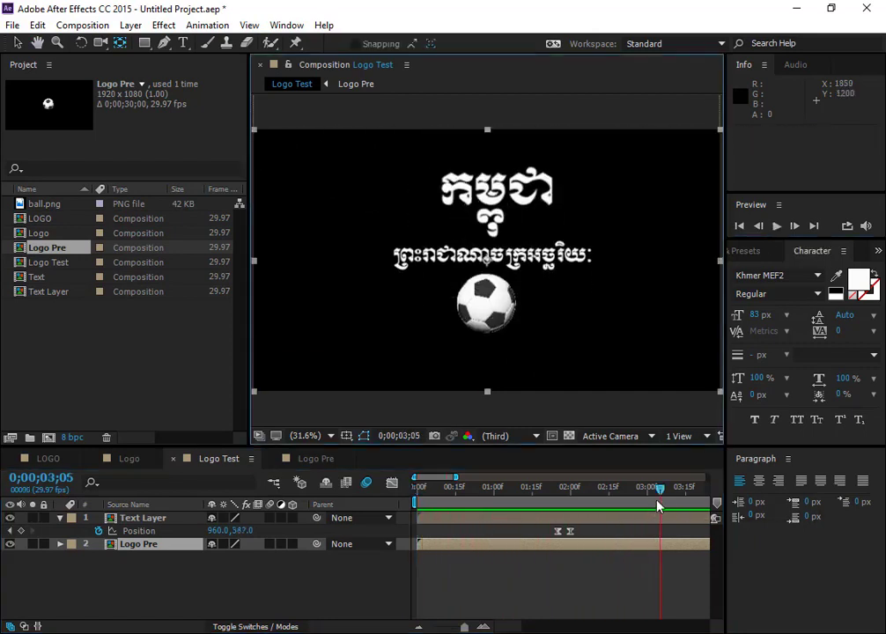
{"action": "key", "text": "space"}
{"action": "key", "text": "space"}
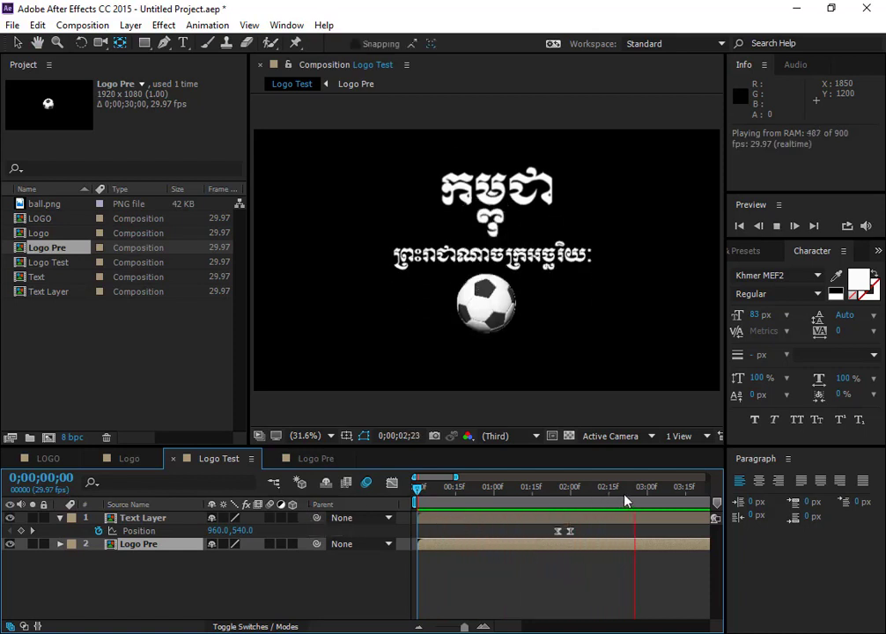
- Select the Logo Pre layer and compare the ball and text positions at 0;00;01;25 and 0;00;02;00
{"action": "left_click_drag", "start_coordinate": [638, 491], "coordinate": [555, 531]}
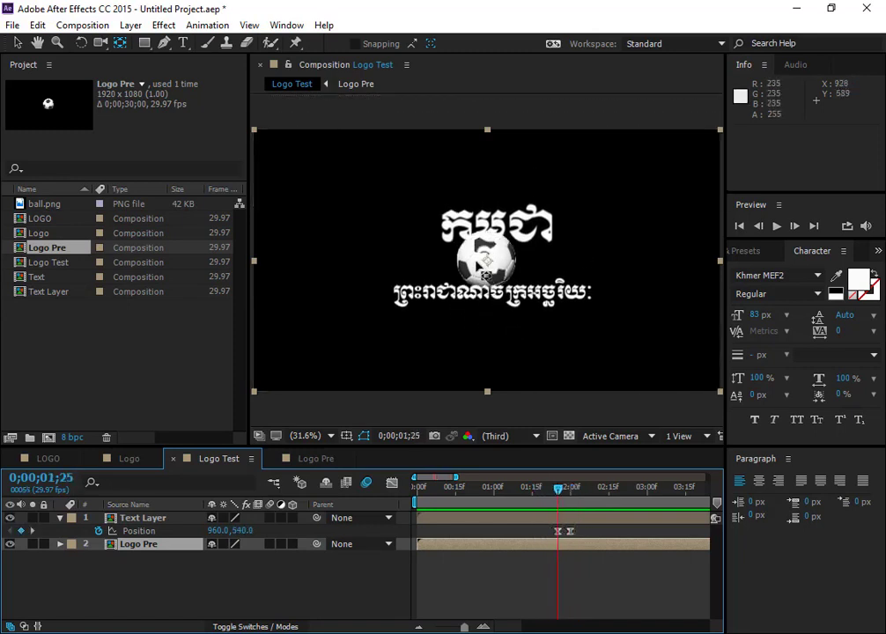
{"action": "left_click", "coordinate": [122, 578]}
{"action": "left_click", "coordinate": [131, 544]}
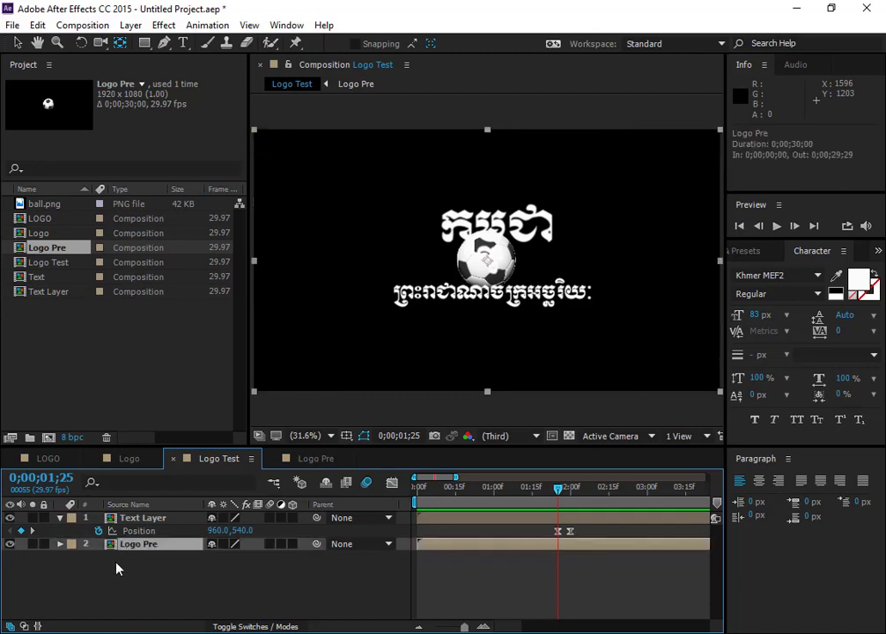
{"action": "left_click", "coordinate": [116, 566]}
{"action": "left_click", "coordinate": [132, 547]}
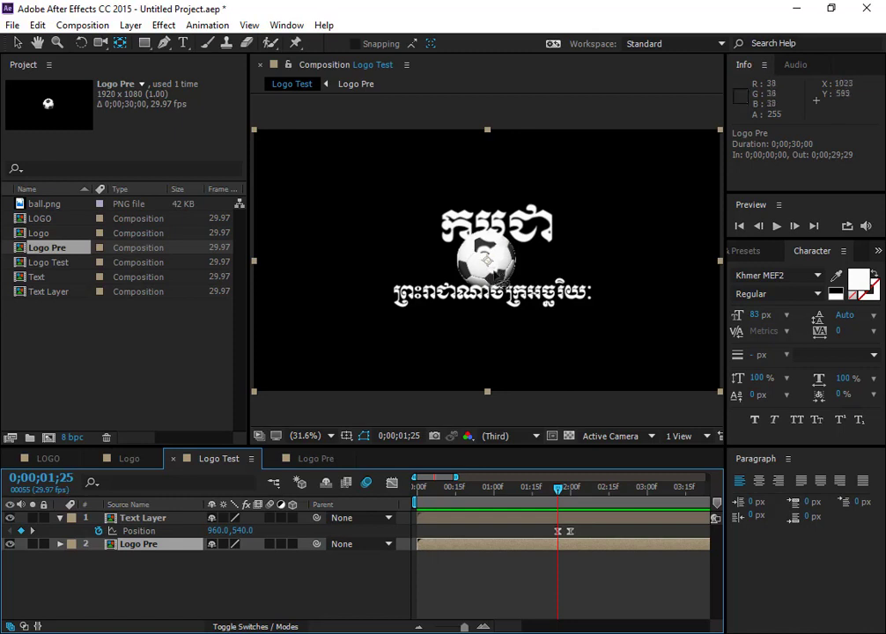
{"action": "left_click", "coordinate": [561, 488]}
{"action": "left_click_drag", "start_coordinate": [561, 490], "coordinate": [569, 498]}
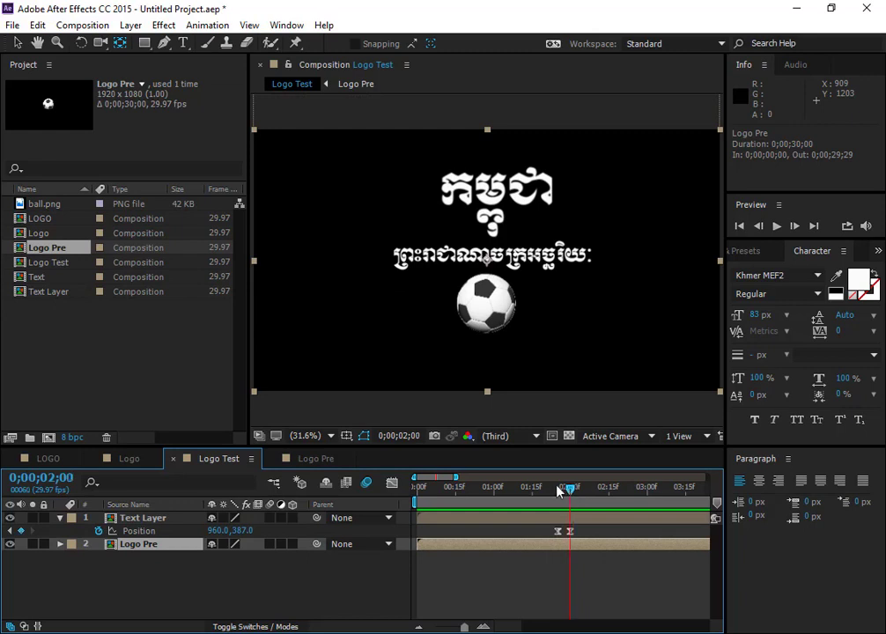
- Draw a rectangular mask about 475 by 333 px around the ball on Logo Pre at 0;00;02;00 and check it at earlier frames
{"action": "left_click", "coordinate": [145, 44]}
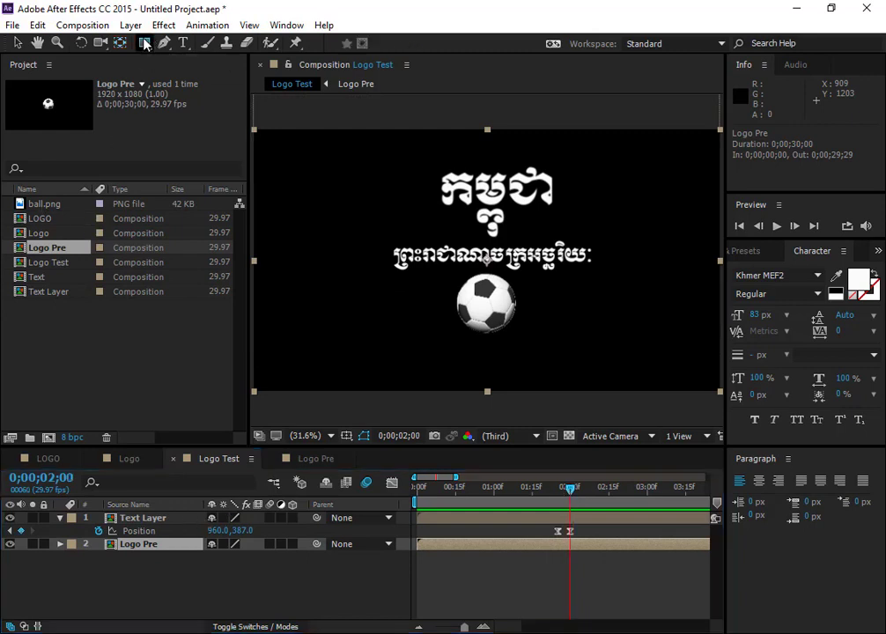
{"action": "left_click", "coordinate": [129, 549]}
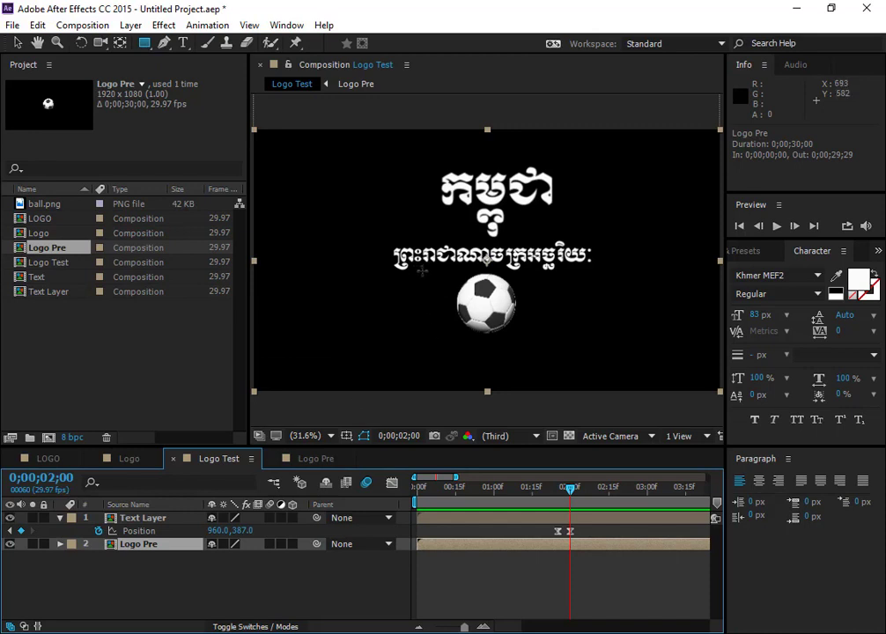
{"action": "left_click_drag", "start_coordinate": [432, 273], "coordinate": [548, 353]}
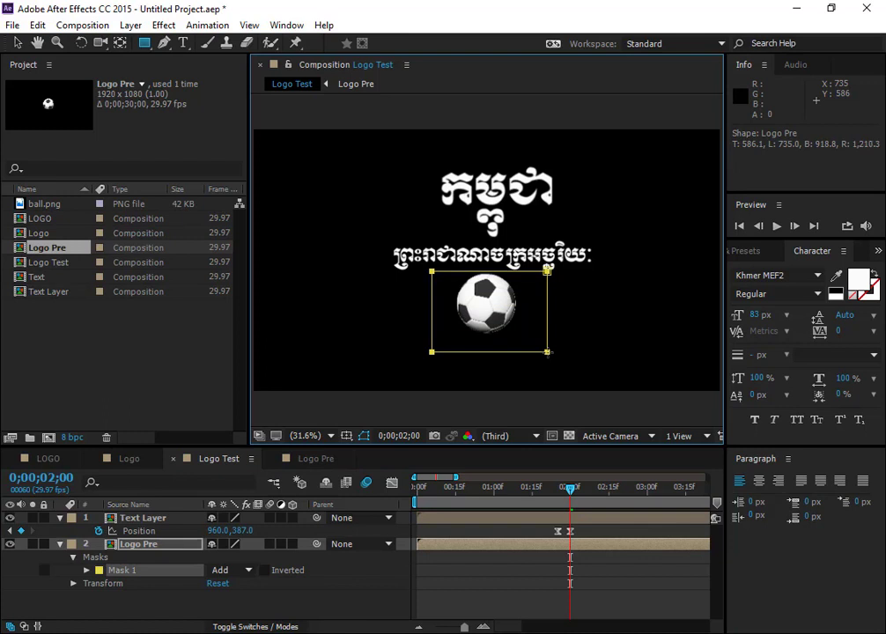
{"action": "left_click", "coordinate": [568, 489]}
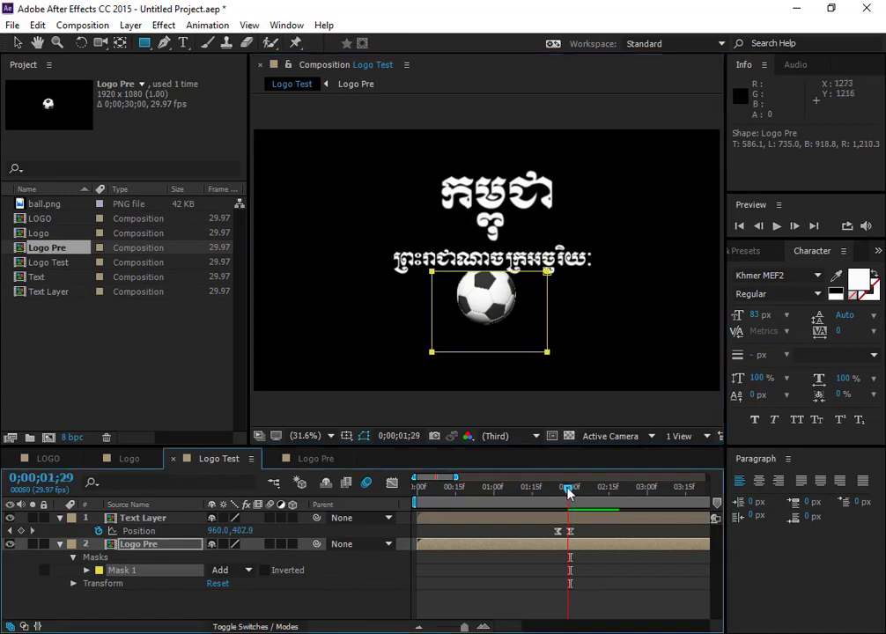
{"action": "left_click_drag", "start_coordinate": [568, 493], "coordinate": [550, 500]}
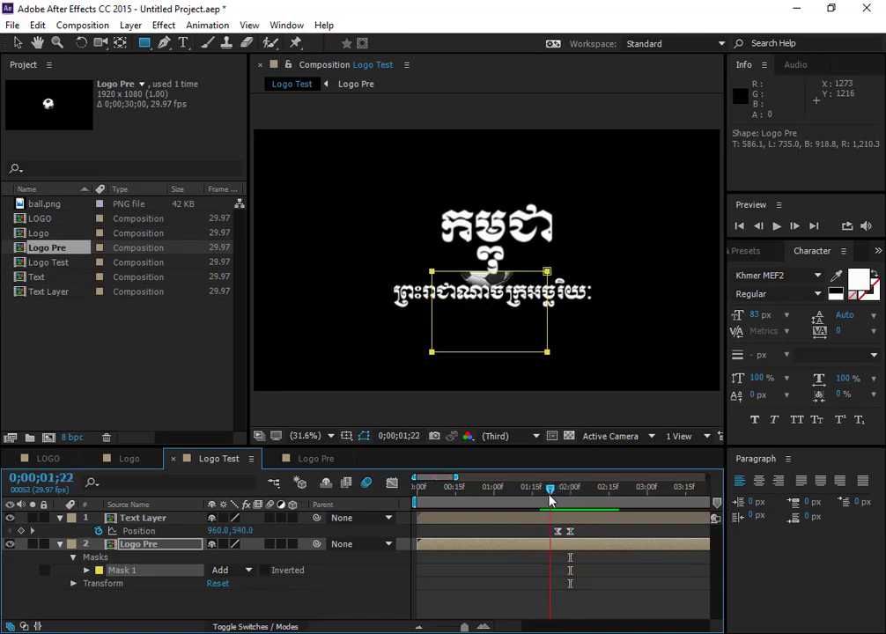
{"action": "mouse_move", "coordinate": [550, 499]}
{"action": "left_mouse_down"}
{"action": "mouse_move", "coordinate": [573, 500]}
{"action": "mouse_move", "coordinate": [543, 499]}
{"action": "left_mouse_up"}
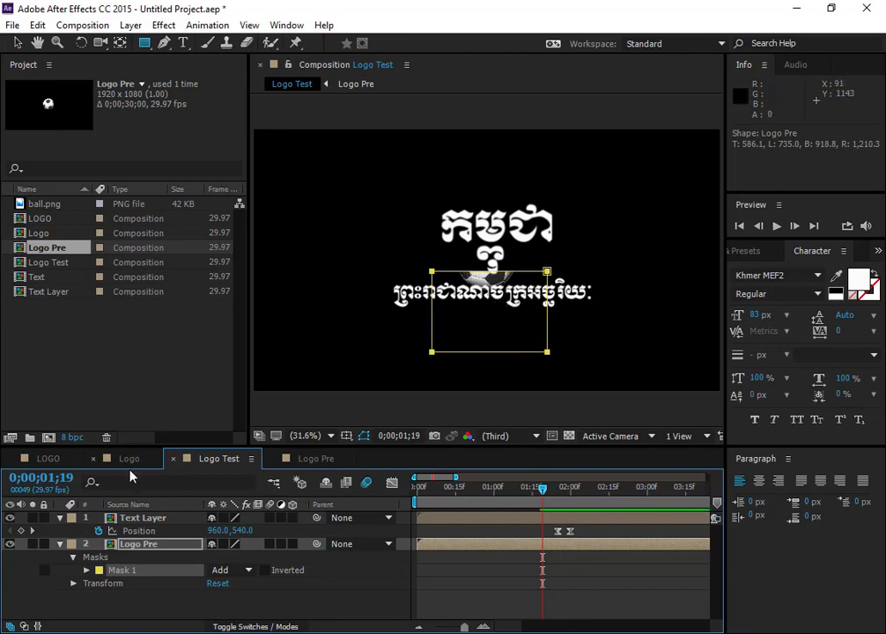
- Show Mask 1's properties and move the whole mask lower so it hides the ball behind the text, checking an early frame
{"action": "left_click", "coordinate": [85, 571]}
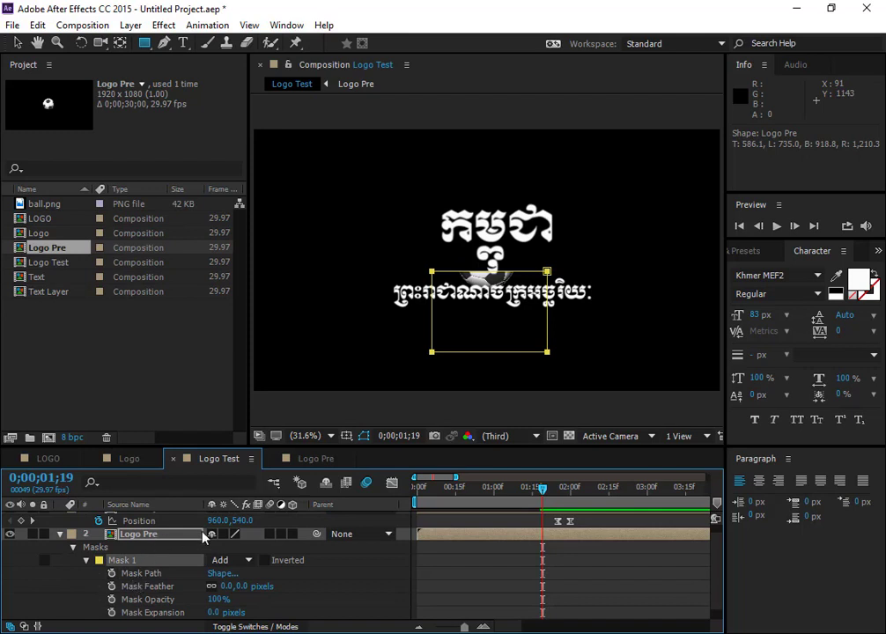
{"action": "left_click", "coordinate": [86, 562]}
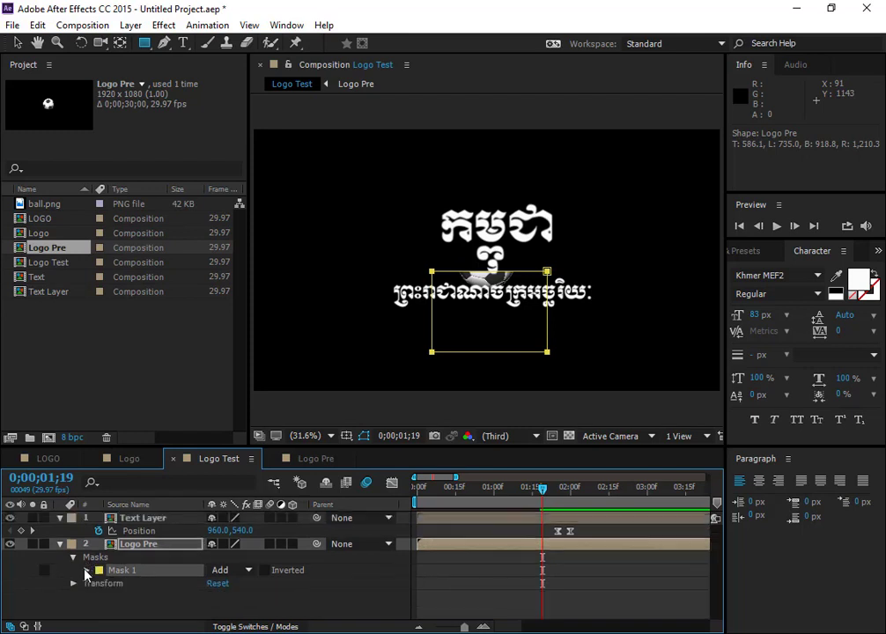
{"action": "left_click", "coordinate": [85, 571]}
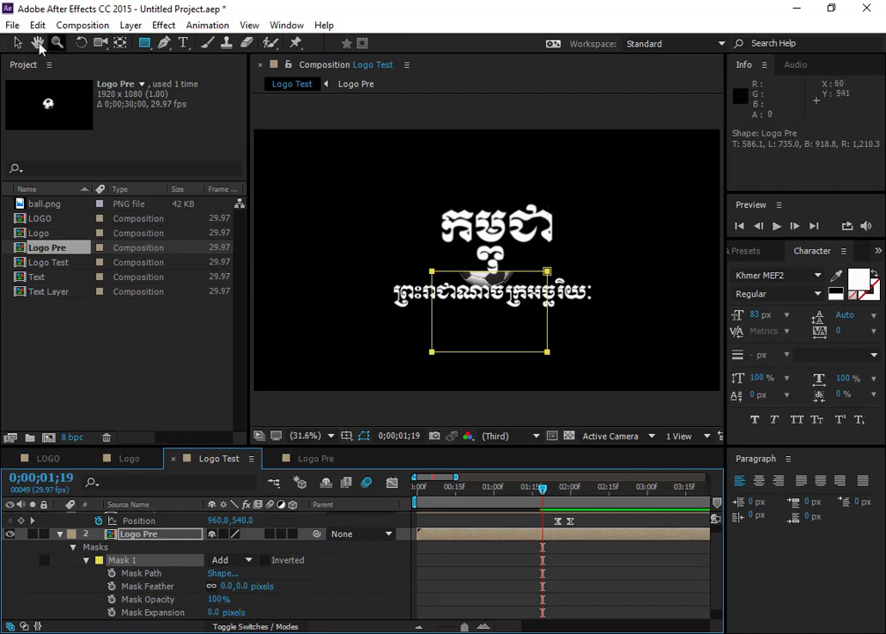
{"action": "left_click", "coordinate": [17, 45]}
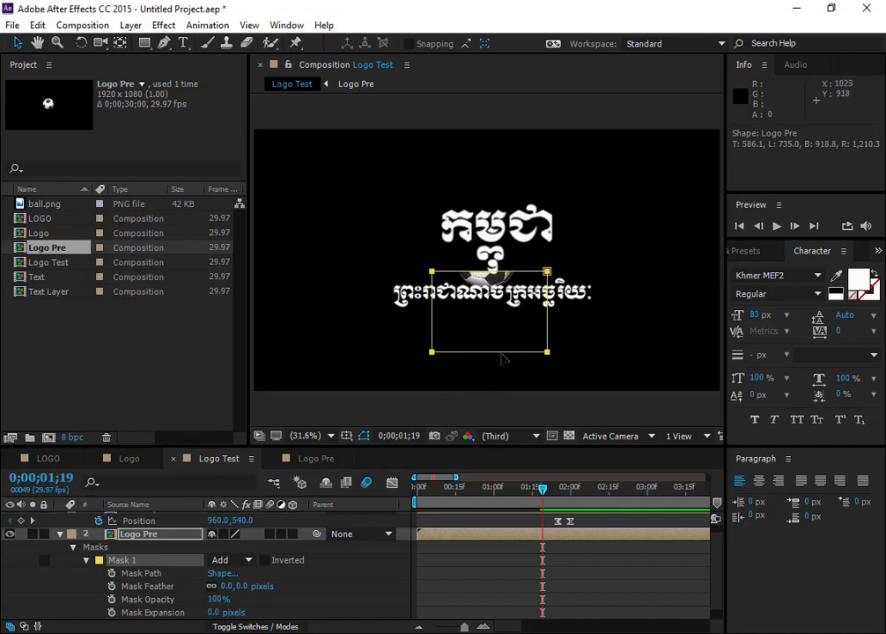
{"action": "left_click_drag", "start_coordinate": [504, 359], "coordinate": [508, 374]}
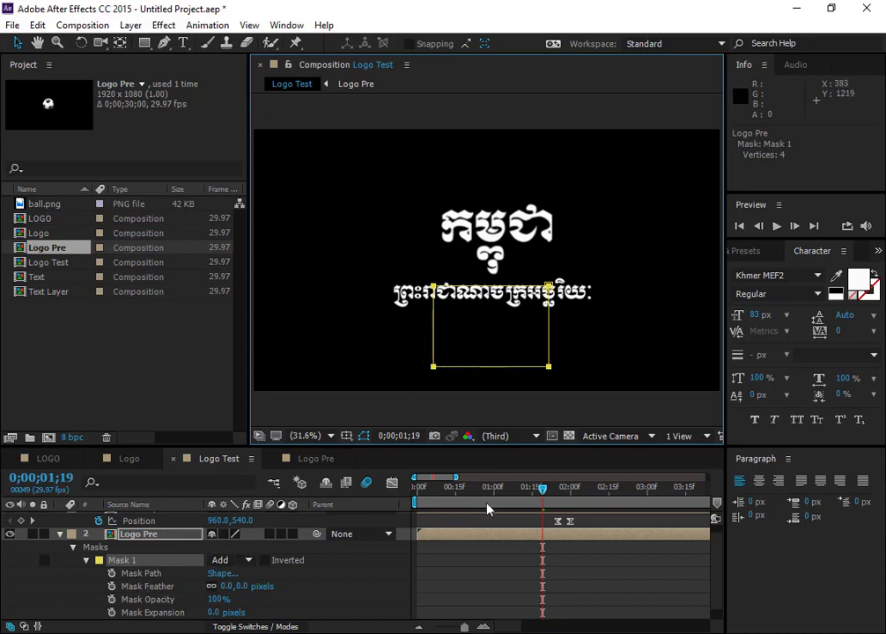
{"action": "left_click", "coordinate": [442, 488]}
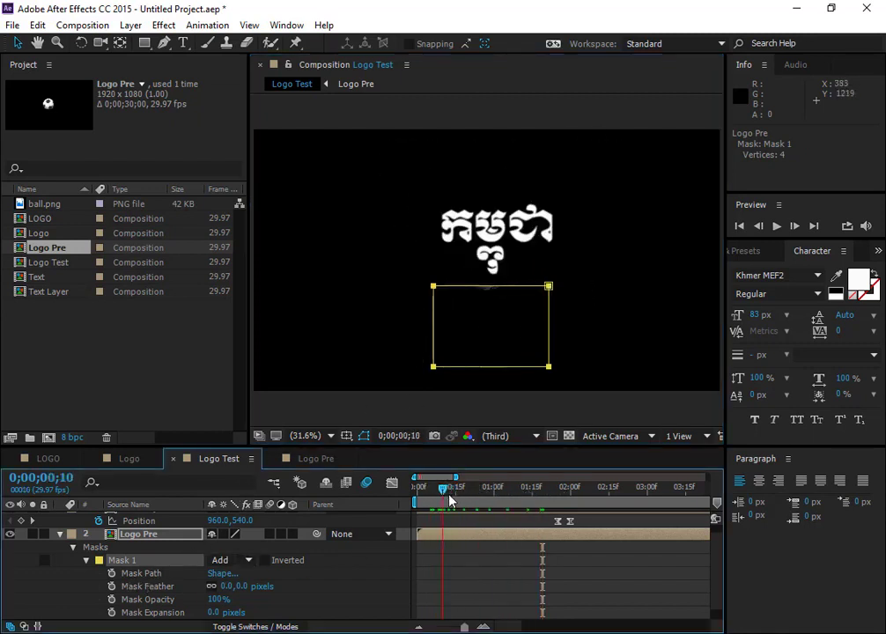
- Add a Mask Path keyframe at 0;00;01;25, and at 0;00;02;00 raise Mask 1 to enclose the whole ball
{"action": "left_click_drag", "start_coordinate": [449, 494], "coordinate": [557, 502]}
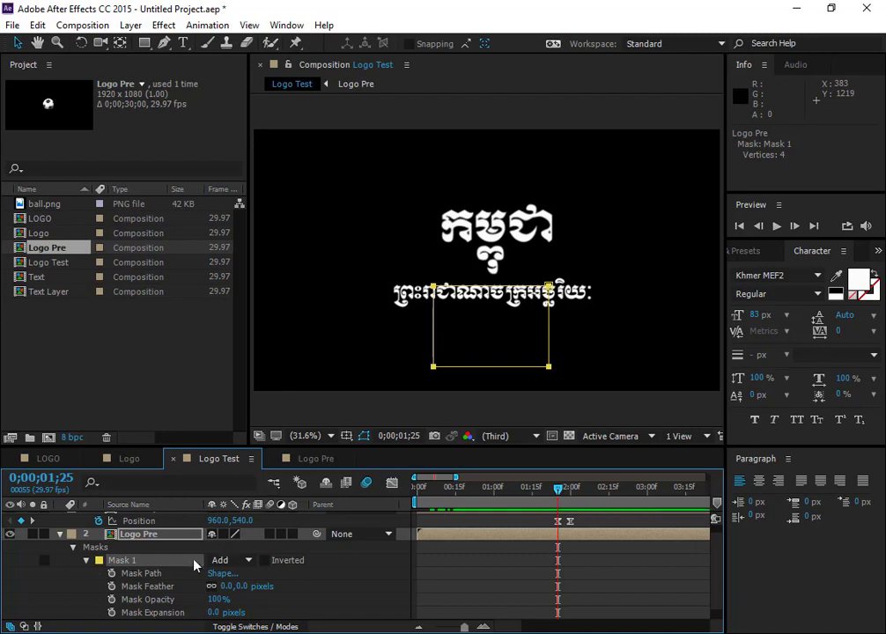
{"action": "left_click", "coordinate": [111, 573]}
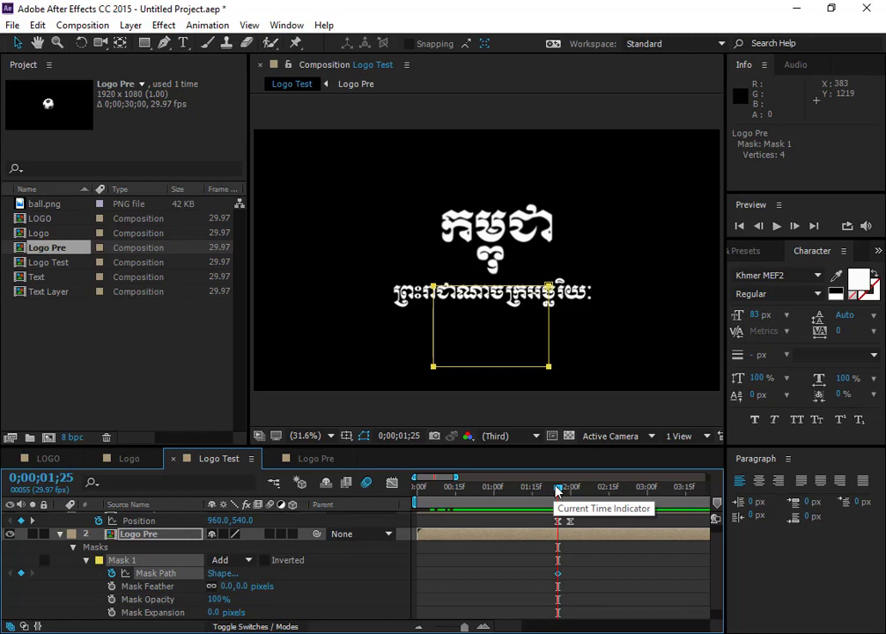
{"action": "key", "text": "Page_Down"}
{"action": "key", "text": "Page_Down"}
{"action": "key", "text": "Page_Down"}
{"action": "key", "text": "Page_Down"}
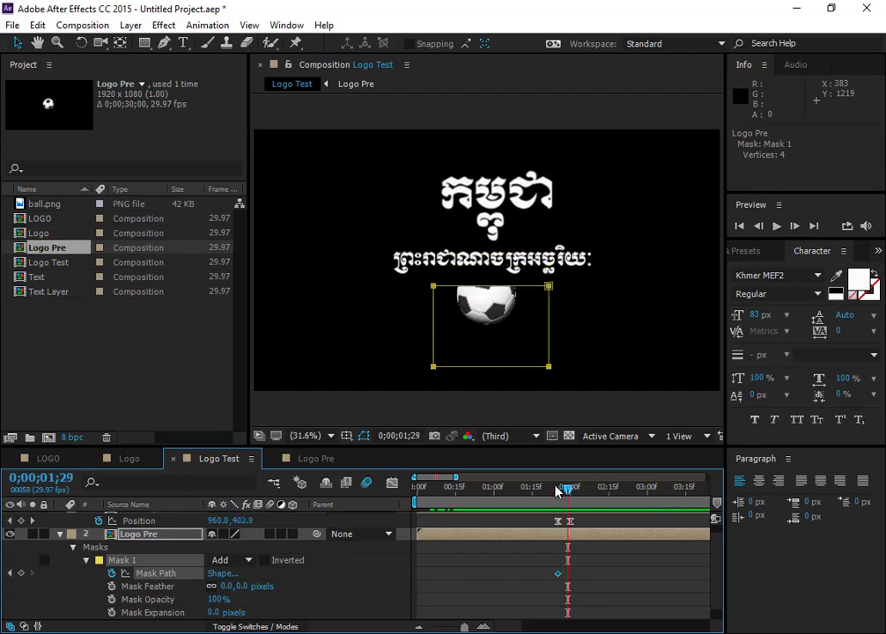
{"action": "key", "text": "Page_Down"}
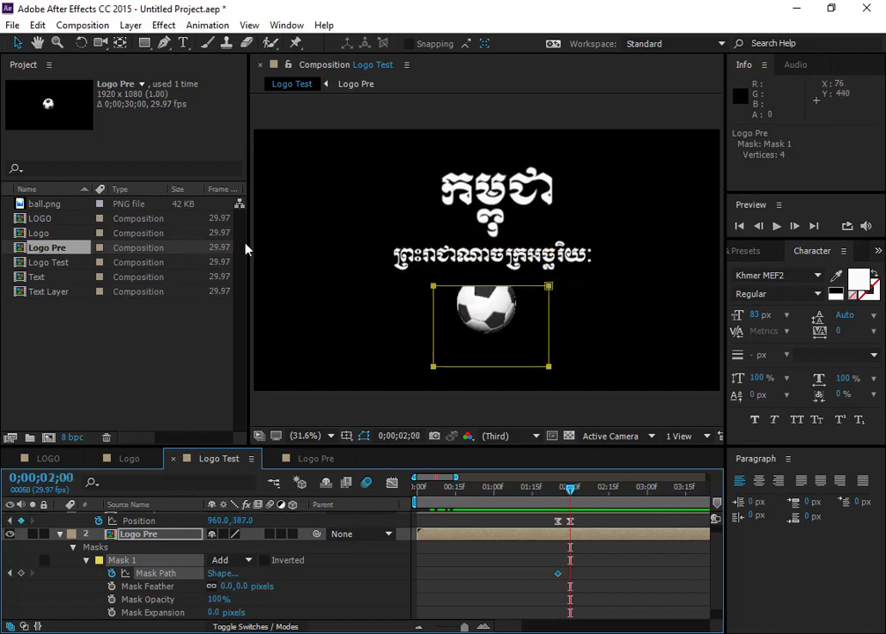
{"action": "left_click_drag", "start_coordinate": [436, 290], "coordinate": [433, 268]}
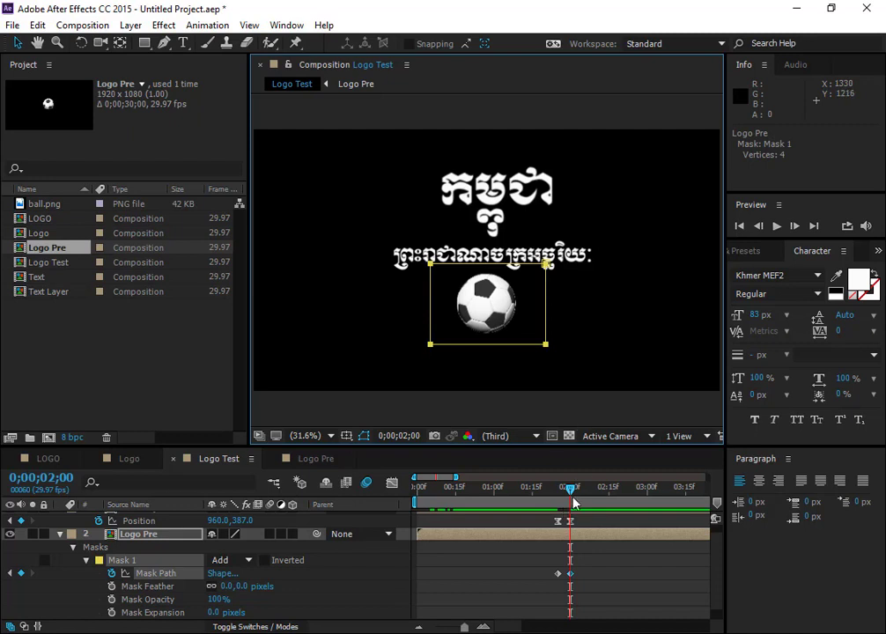
- Preview Logo Test from the beginning to check how the animated mask reveals the ball
{"action": "left_click_drag", "start_coordinate": [572, 492], "coordinate": [324, 534]}
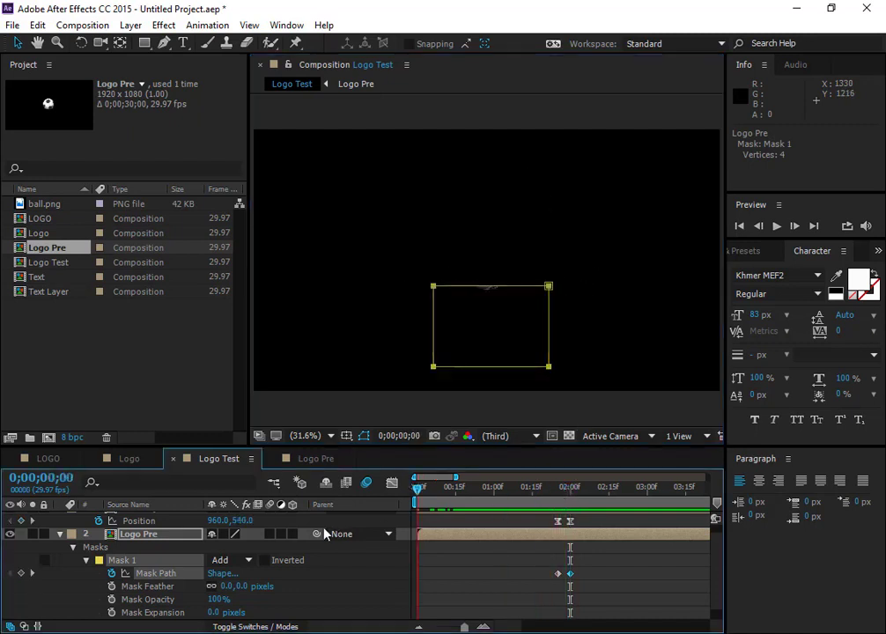
{"action": "left_click", "coordinate": [621, 401]}
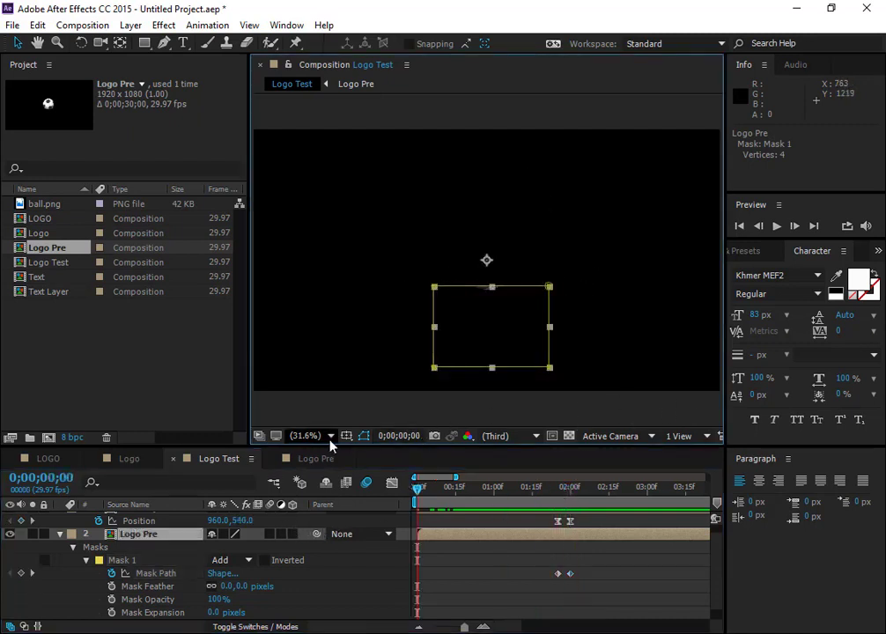
{"action": "key", "text": "space"}
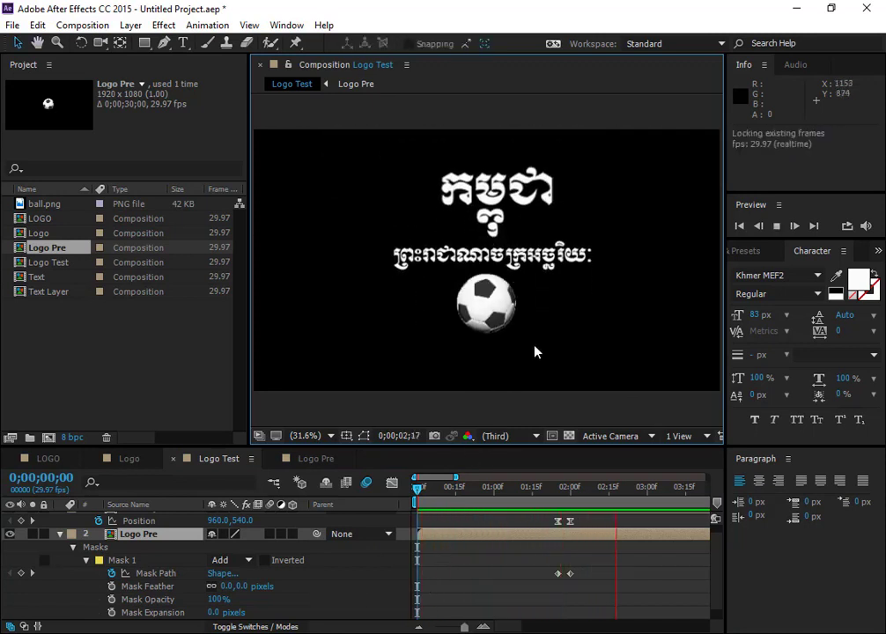
{"action": "key", "text": "space"}
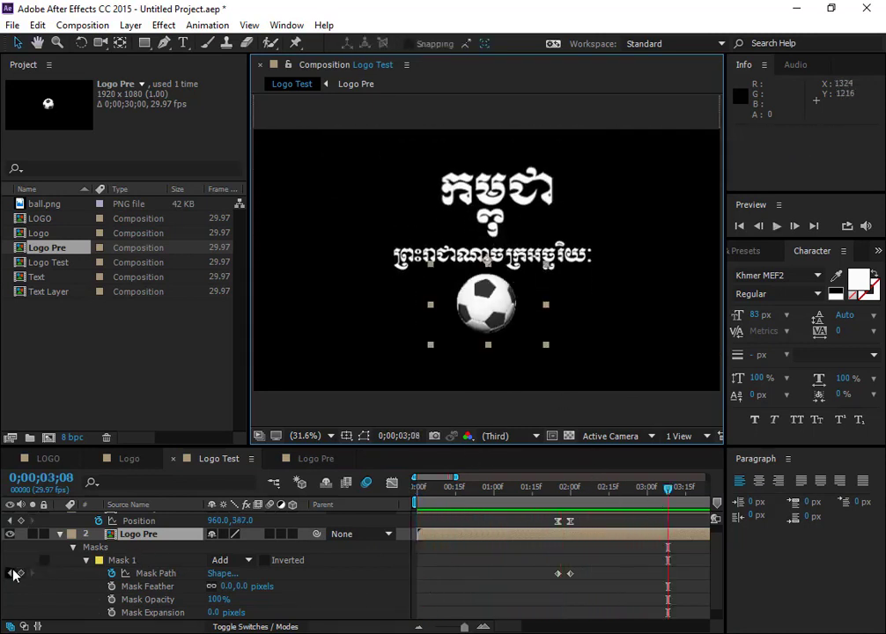
- At the 0;00;01;25 Mask Path keyframe, lower Mask 1's two upper corners to the bottom edge of the second text line
{"action": "left_click", "coordinate": [10, 574]}
{"action": "left_click", "coordinate": [9, 573]}
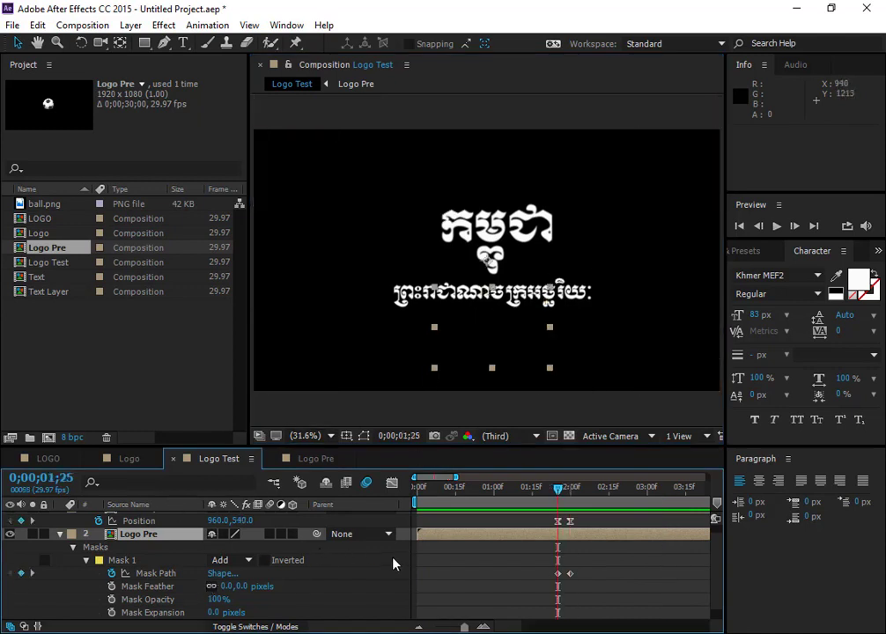
{"action": "left_click", "coordinate": [363, 440]}
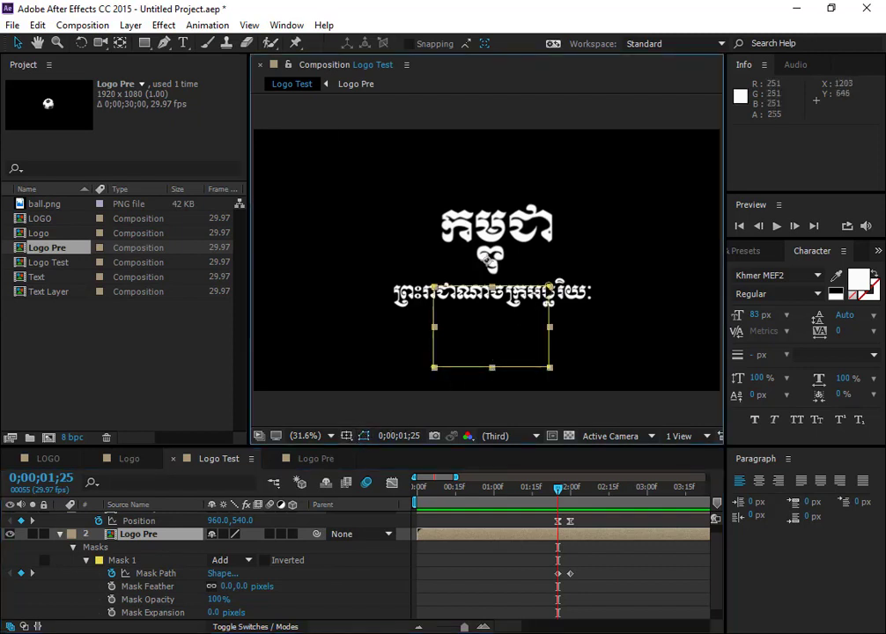
{"action": "left_click_drag", "start_coordinate": [548, 286], "coordinate": [549, 299]}
{"action": "left_click_drag", "start_coordinate": [434, 286], "coordinate": [437, 304]}
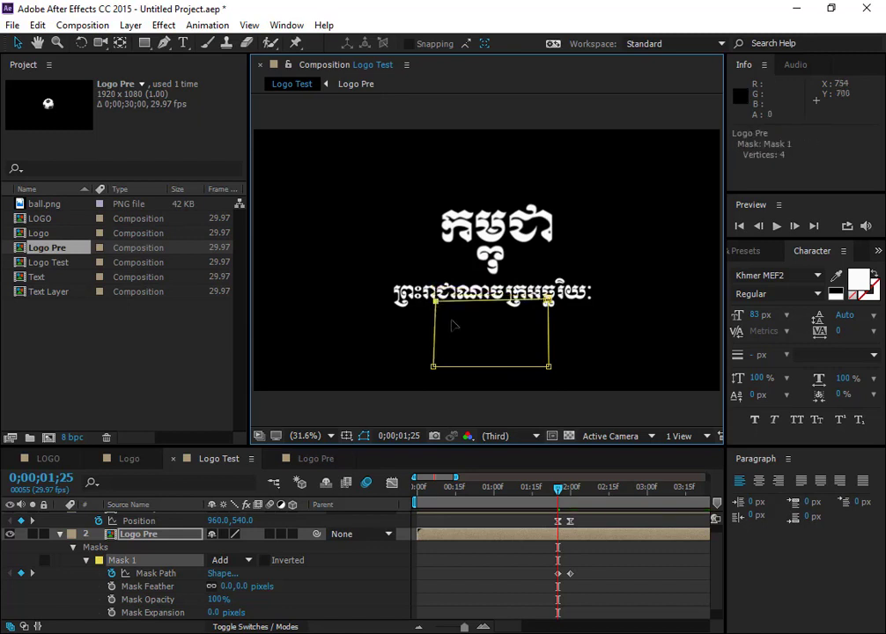
- Replay Logo Test from the beginning several times to check that the ball stays hidden until the text moves up
{"action": "left_click", "coordinate": [573, 490]}
{"action": "left_click_drag", "start_coordinate": [573, 490], "coordinate": [425, 534]}
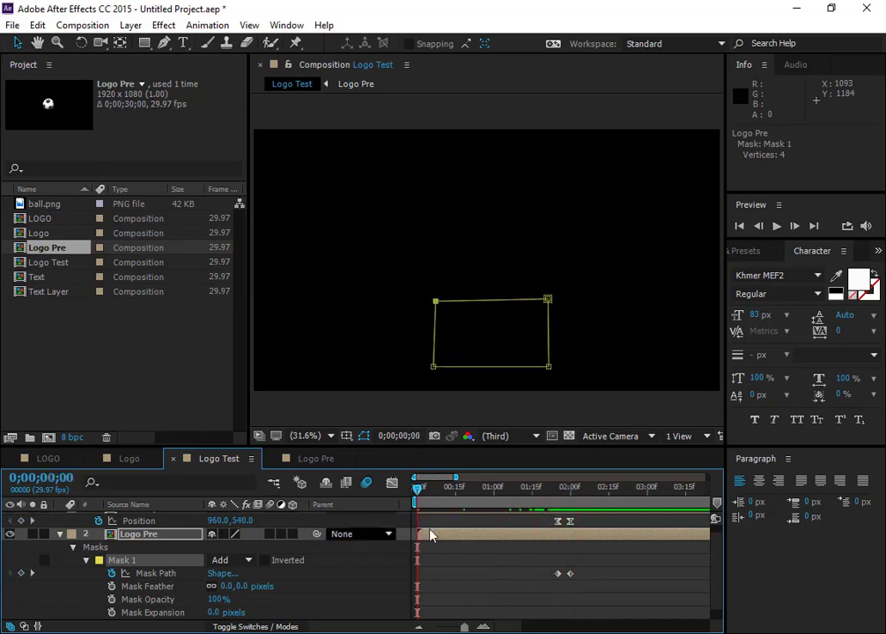
{"action": "key", "text": "space"}
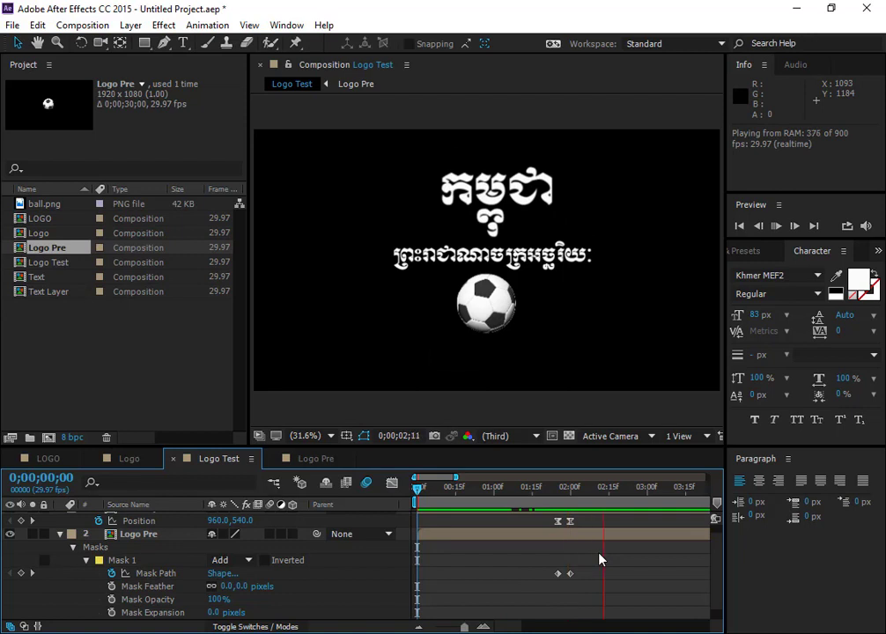
{"action": "key", "text": "space"}
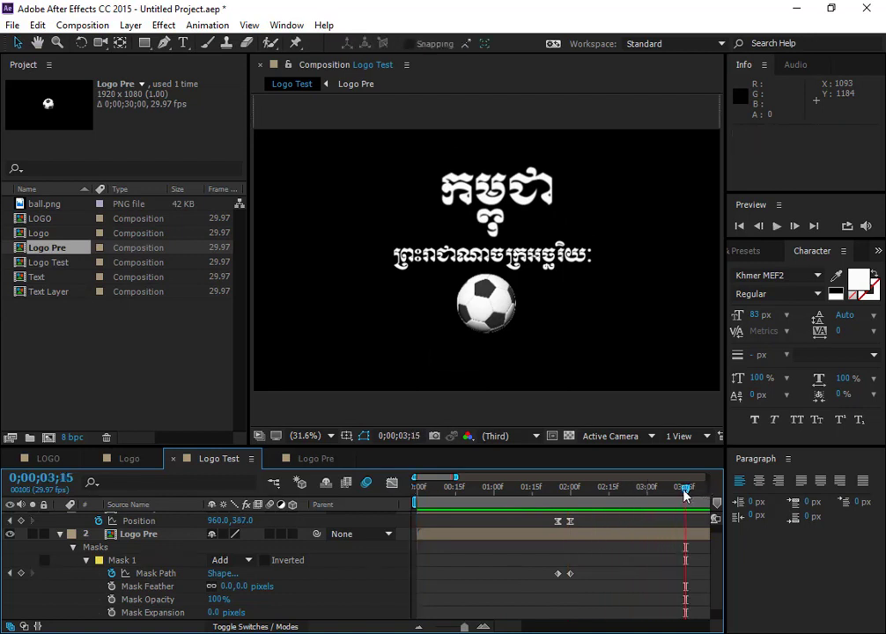
{"action": "left_click_drag", "start_coordinate": [686, 496], "coordinate": [387, 535]}
{"action": "key", "text": "space"}
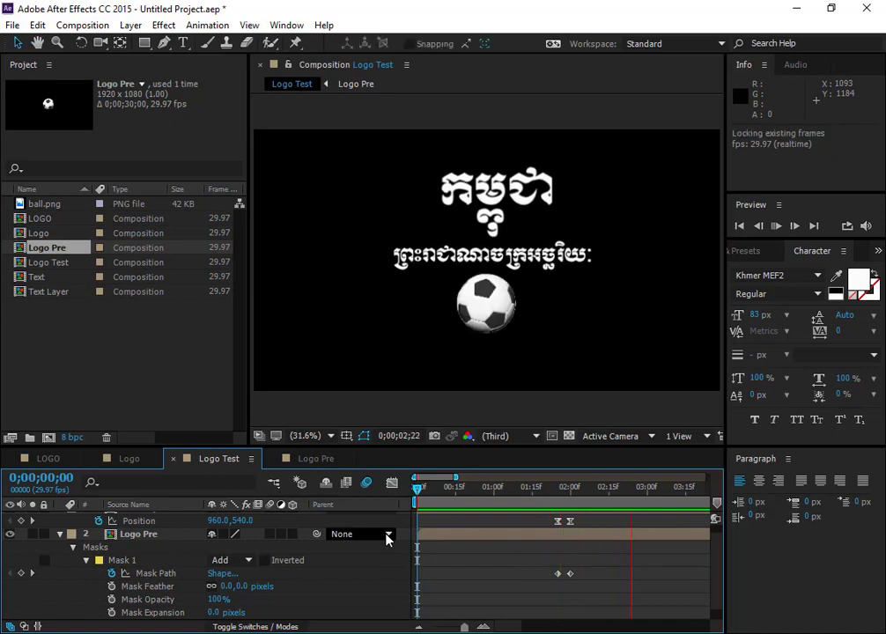
{"action": "key", "text": "space"}
{"action": "left_click", "coordinate": [419, 628]}
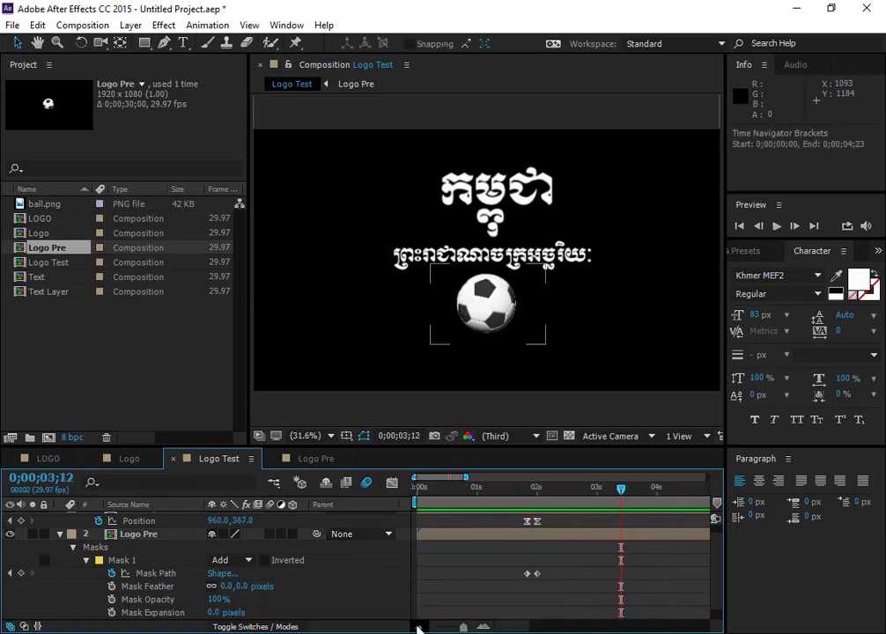
{"action": "left_click", "coordinate": [419, 628]}
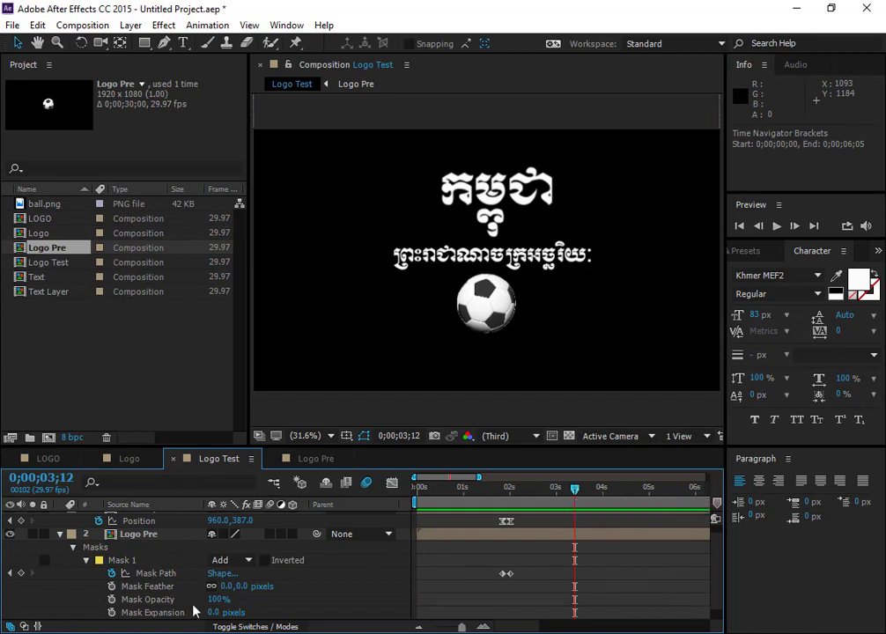
{"action": "left_click_drag", "start_coordinate": [576, 490], "coordinate": [419, 520]}
{"action": "key", "text": "space"}
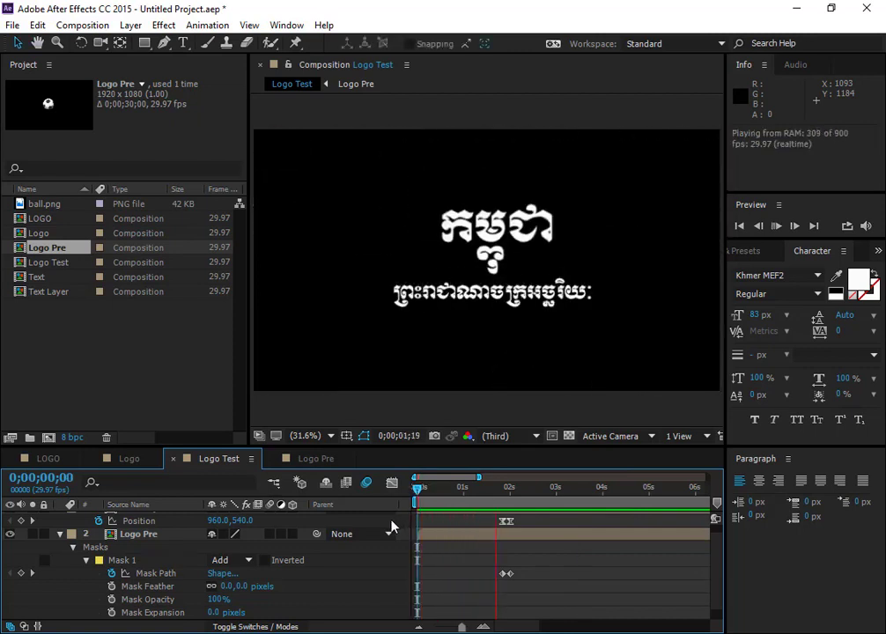
{"action": "key", "text": "space"}
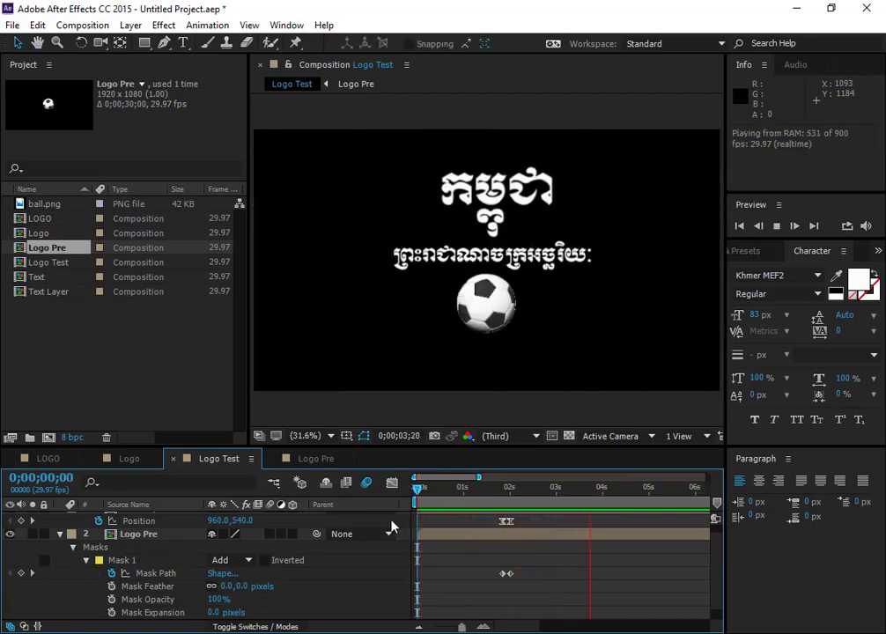